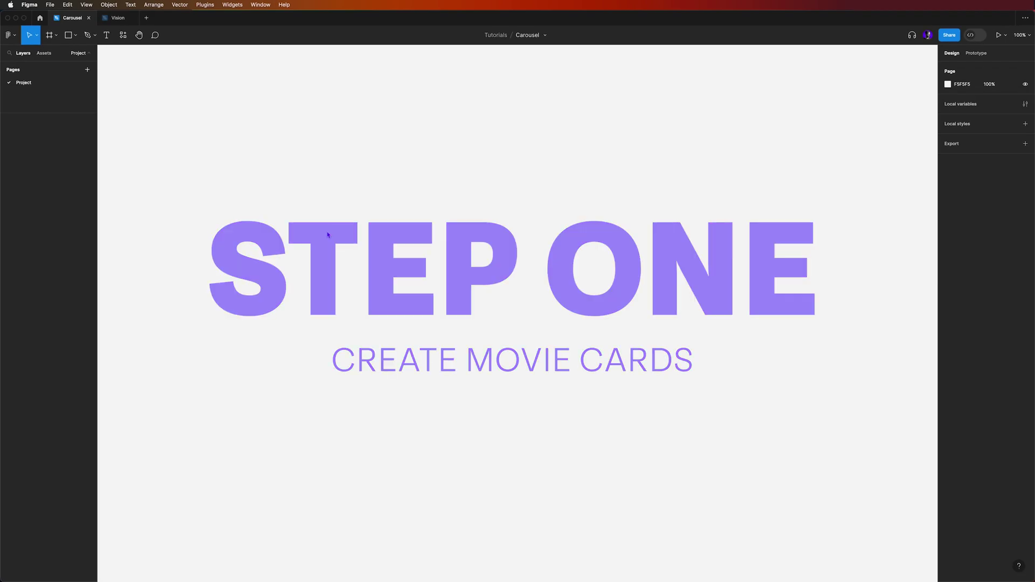
- Create a frame for the movie card on the empty canvas and set its size to 200 × 300
{"action": "key", "text": "f"}
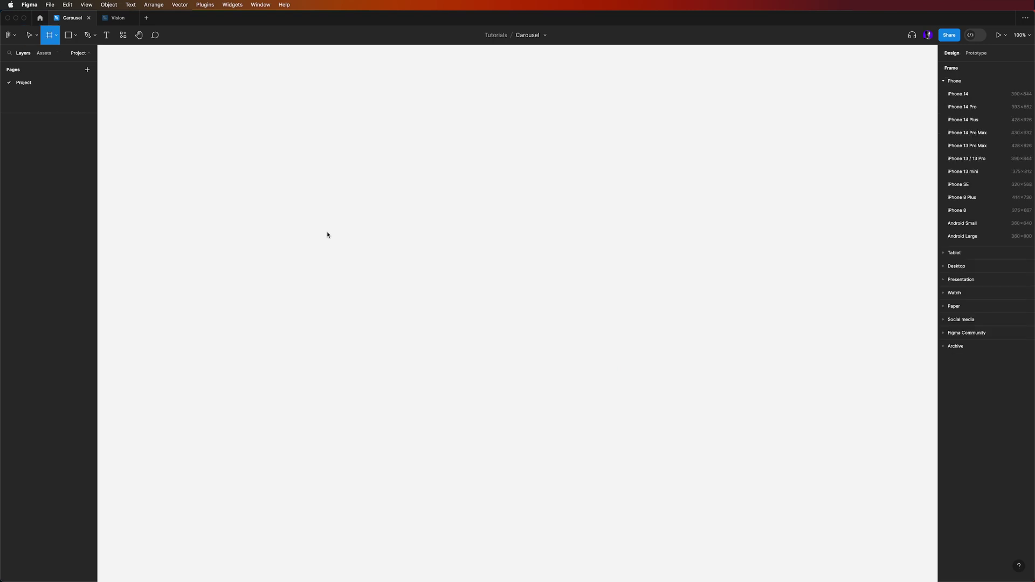
{"action": "left_click_drag", "start_coordinate": [343, 171], "coordinate": [426, 289]}
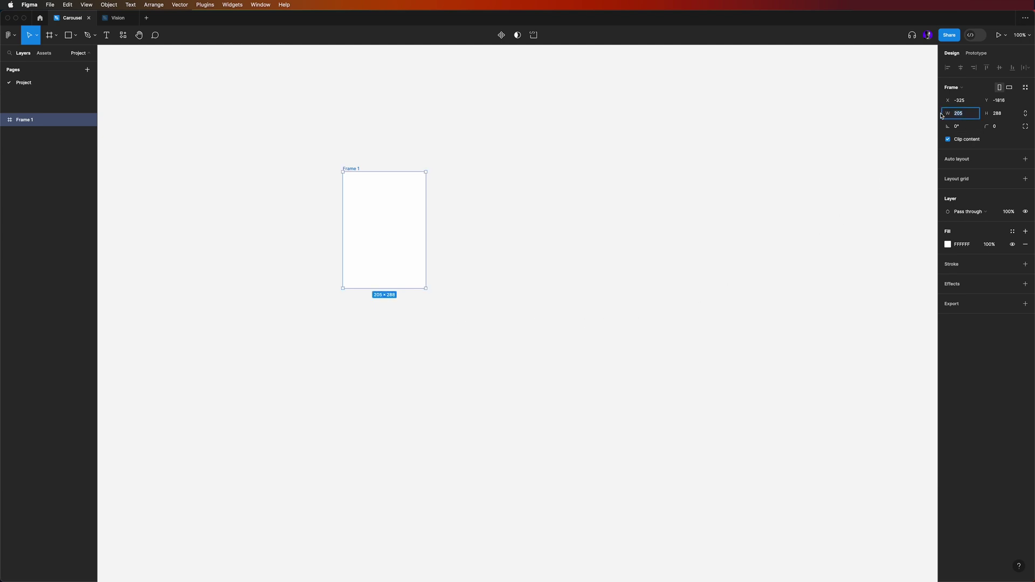
{"action": "type", "text": "2"}
{"action": "key", "text": "Tab"}
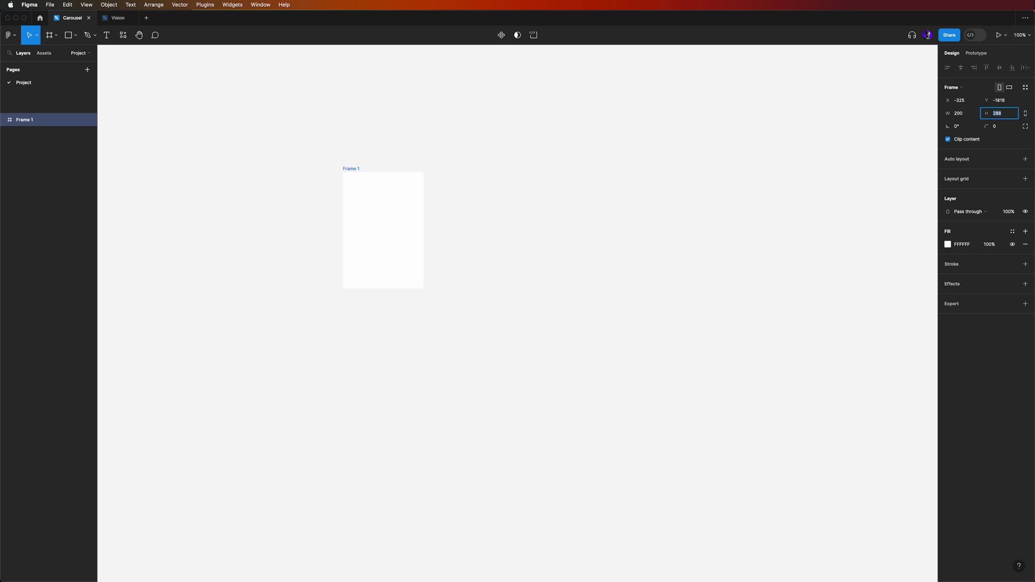
{"action": "type", "text": "3"}
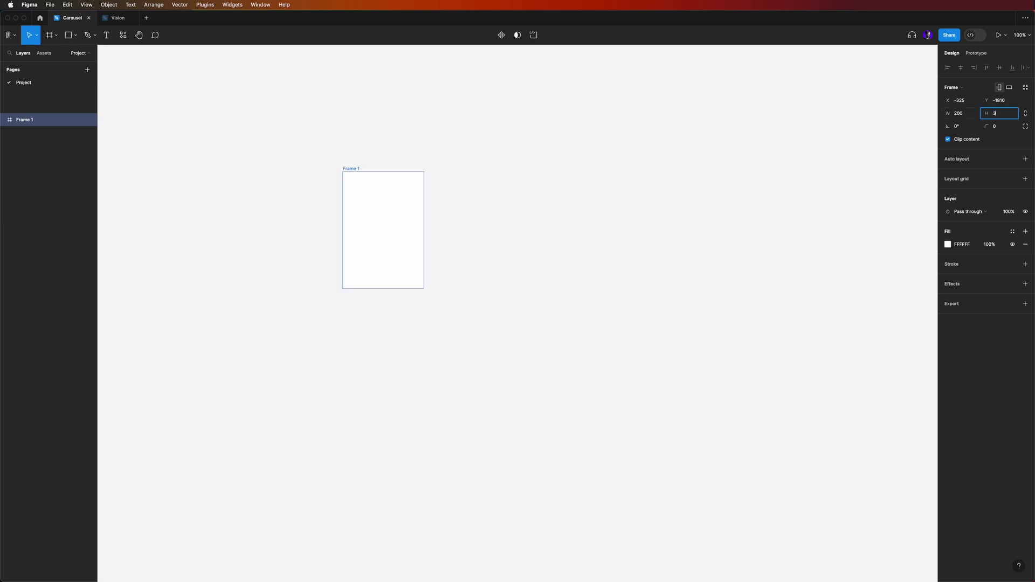
{"action": "type", "text": "00"}
{"action": "key", "text": "Return"}
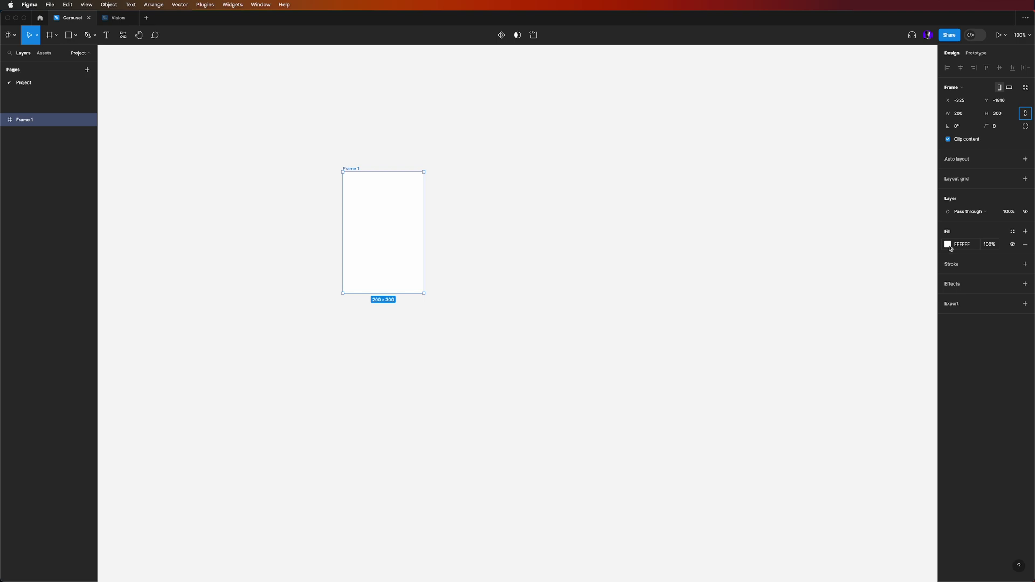
- Change the card frame's fill colour to black (000000)
{"action": "left_click", "coordinate": [947, 244]}
{"action": "left_click_drag", "start_coordinate": [879, 324], "coordinate": [836, 379]}
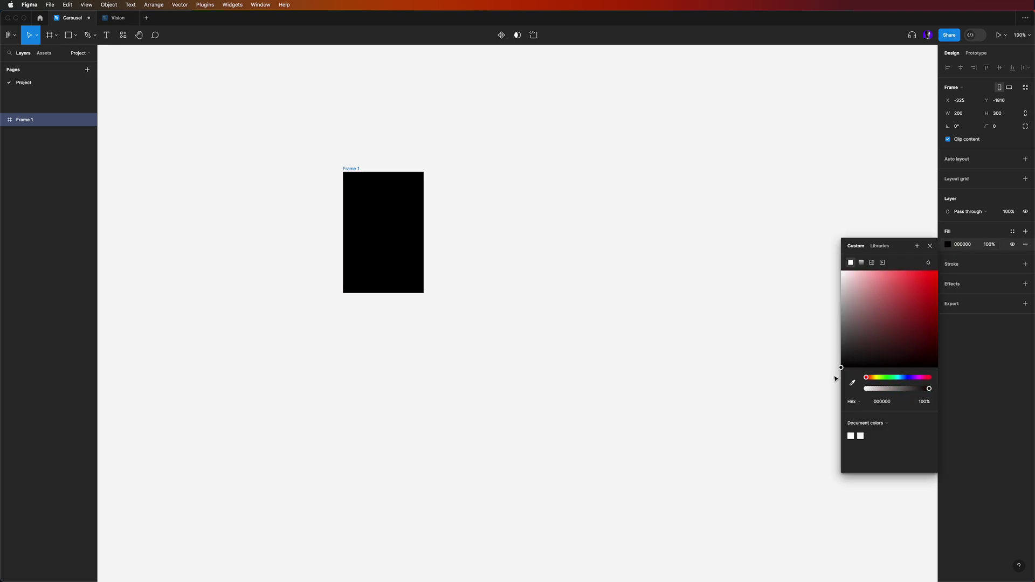
{"action": "left_click", "coordinate": [452, 253]}
- Add a "Movie title" text beside the card and wrap it in an auto layout frame
{"action": "key", "text": "t"}
{"action": "left_click", "coordinate": [464, 258]}
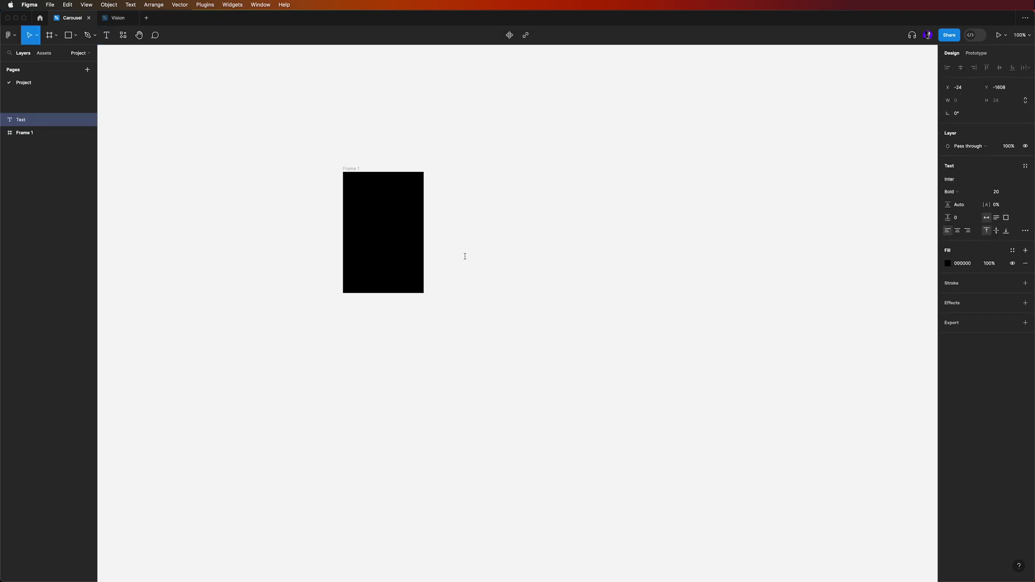
{"action": "type", "text": "Movie title"}
{"action": "key", "text": "Escape"}
{"action": "key", "text": "shift+a"}
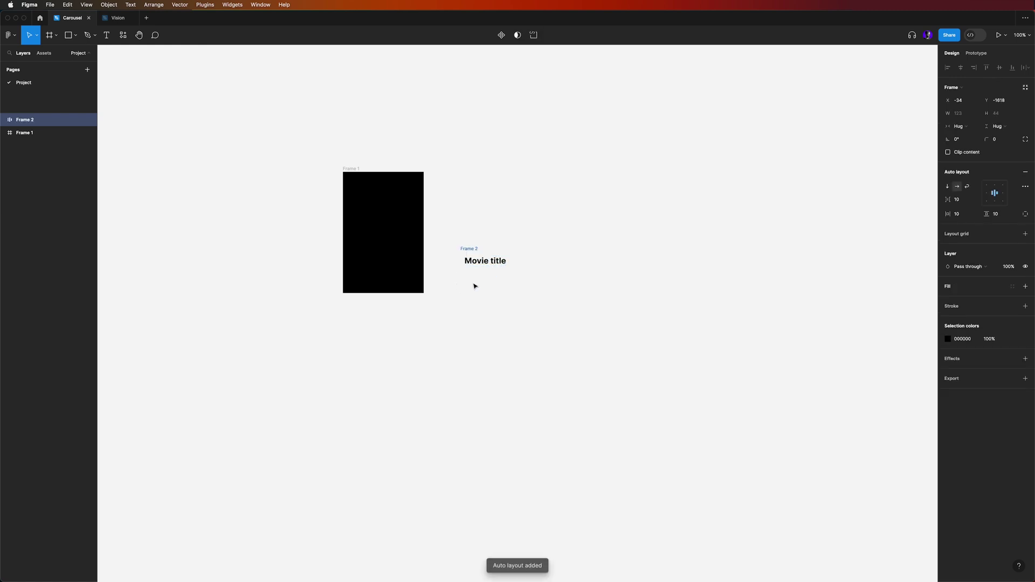
- Place the title frame along the card's bottom edge at the full 200 width and colour its text white (FFFFFF)
{"action": "left_click_drag", "start_coordinate": [492, 268], "coordinate": [423, 284]}
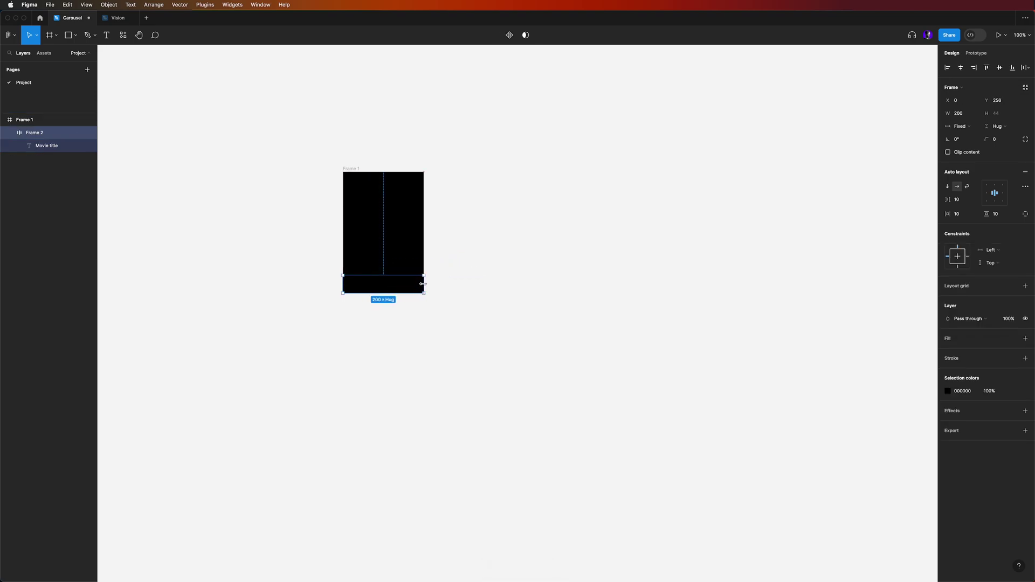
{"action": "left_click", "coordinate": [948, 390]}
{"action": "left_click", "coordinate": [873, 403]}
{"action": "left_click_drag", "start_coordinate": [865, 400], "coordinate": [828, 364]}
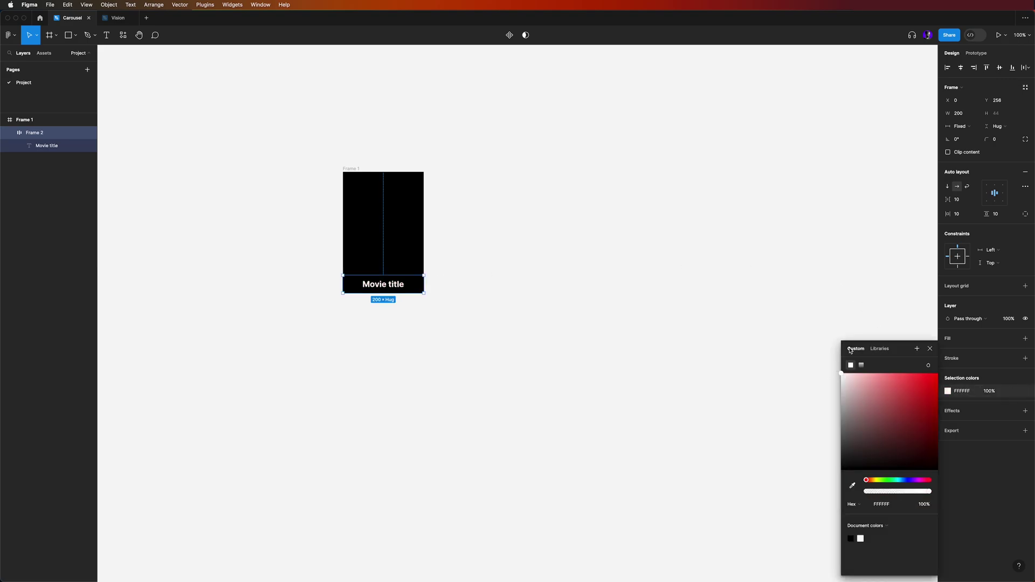
- Align the title to the left within its auto layout frame and increase the frame's horizontal padding
{"action": "left_click", "coordinate": [986, 193]}
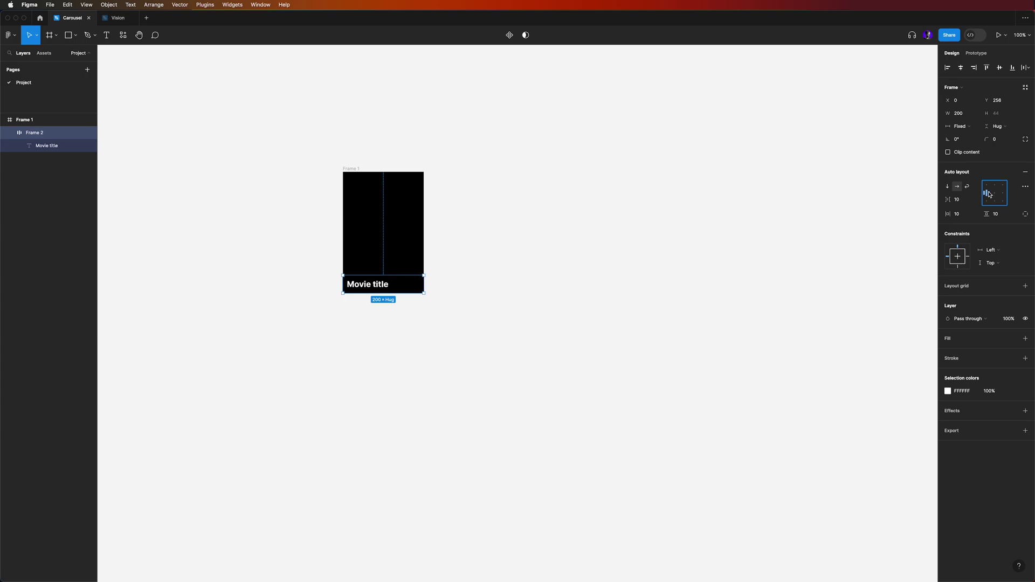
{"action": "left_click", "coordinate": [946, 214]}
{"action": "key", "text": "Return"}
{"action": "left_click", "coordinate": [474, 290]}
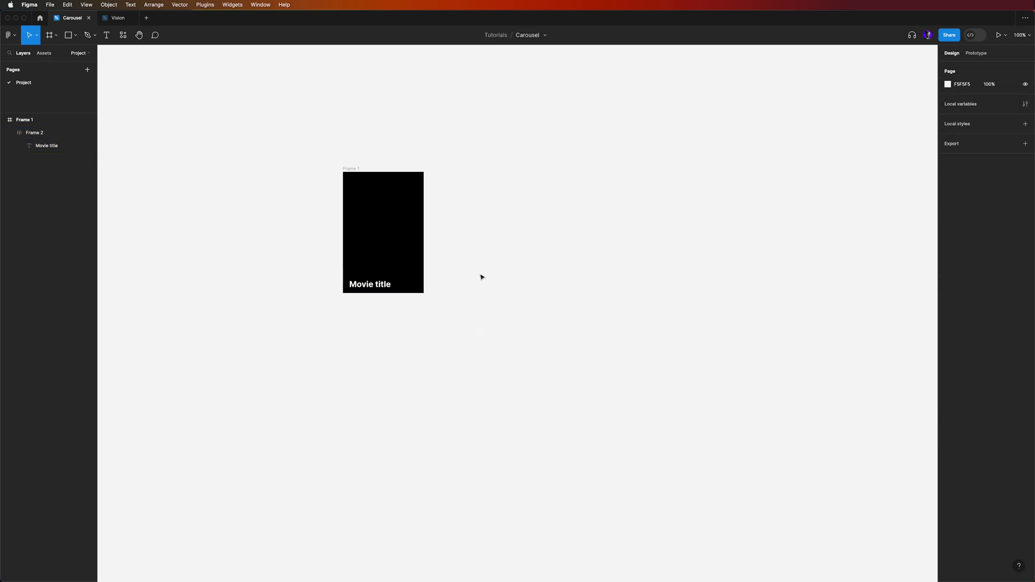
- Fill the movie card with the photo of the car with red tail lights using the Unsplash plugin
{"action": "scroll", "coordinate": [480, 272], "scroll_direction": "up", "scroll_amount": 1}
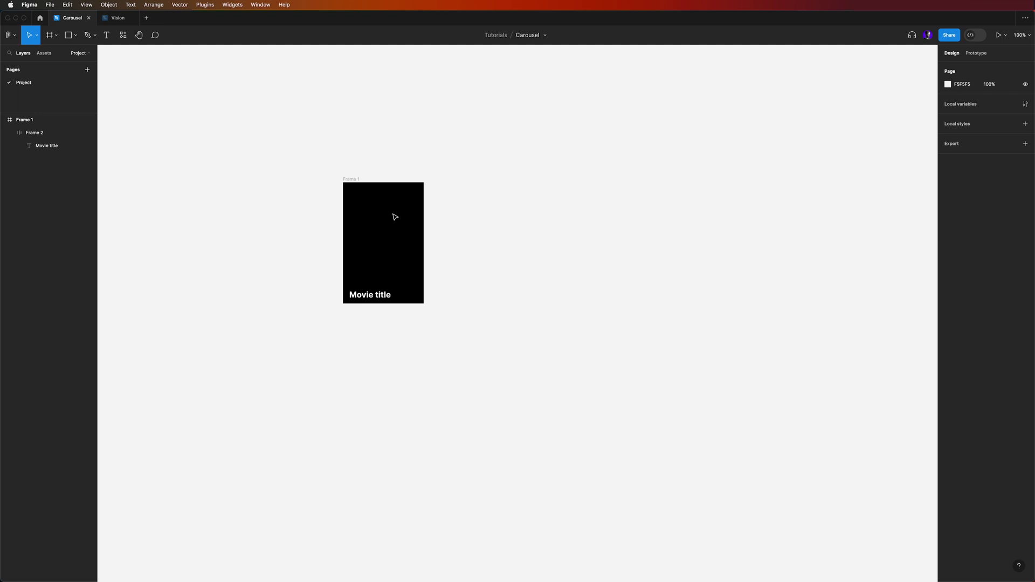
{"action": "left_click", "coordinate": [355, 179]}
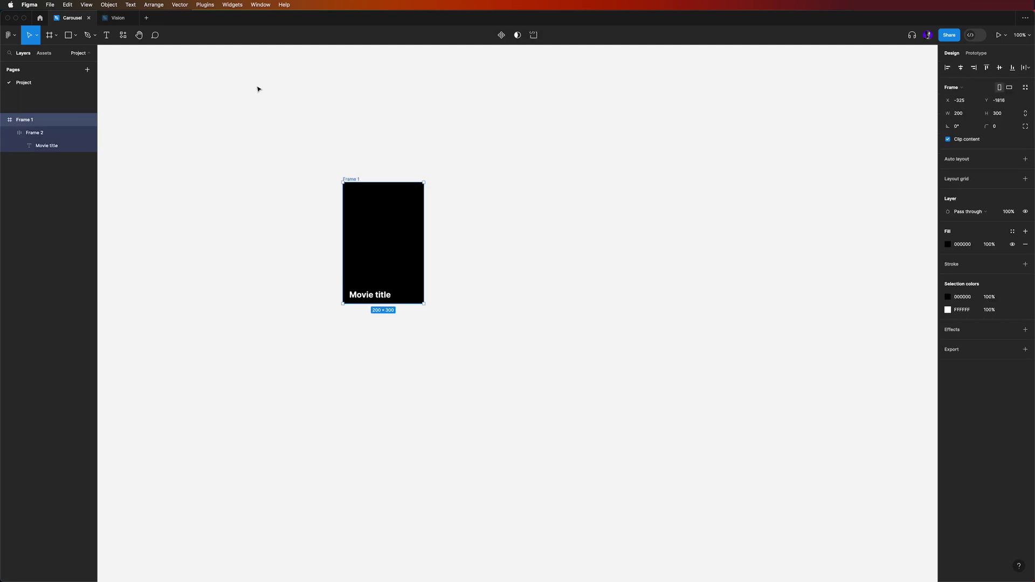
{"action": "left_click", "coordinate": [207, 7]}
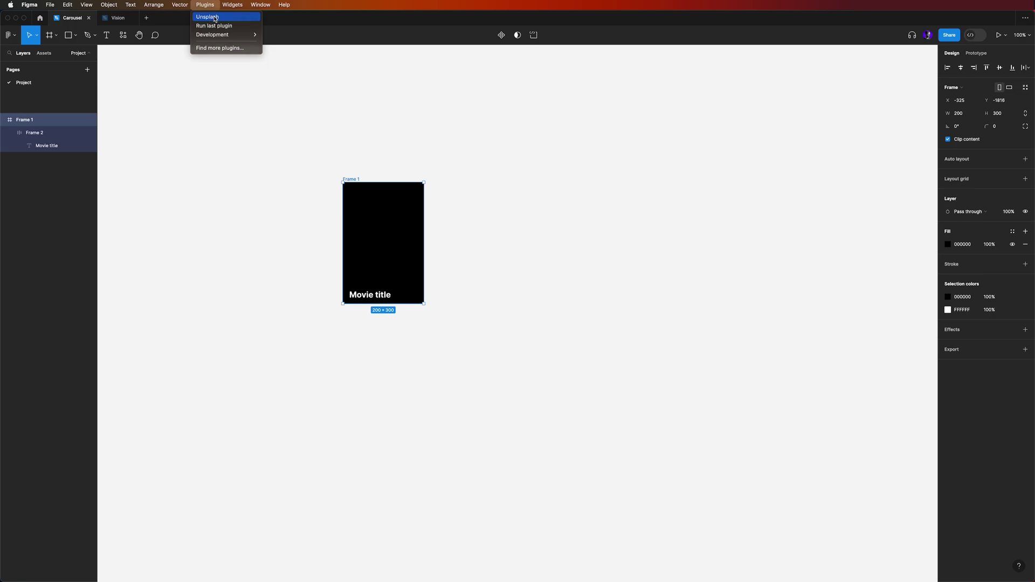
{"action": "left_click", "coordinate": [214, 18]}
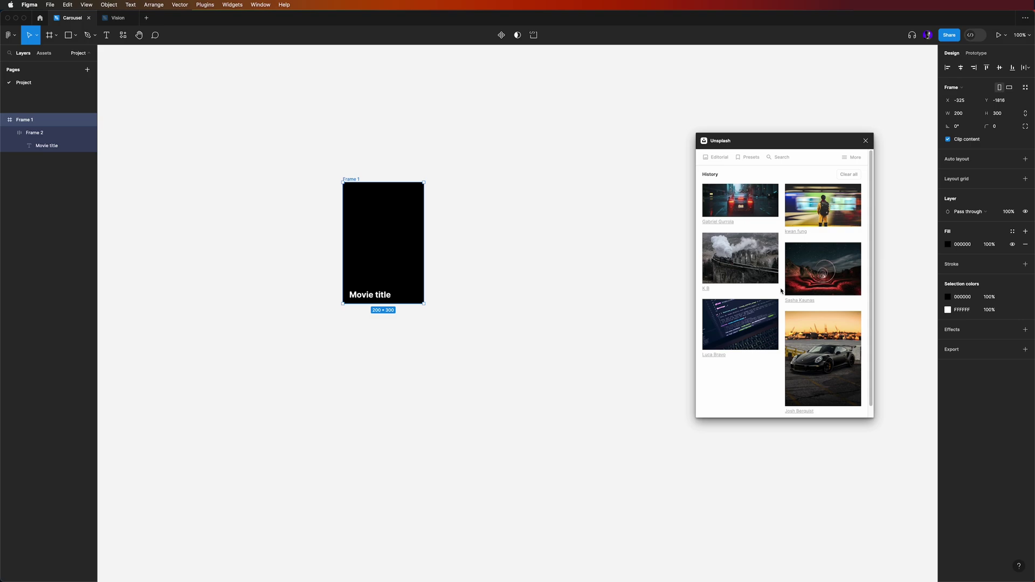
{"action": "left_click", "coordinate": [752, 202]}
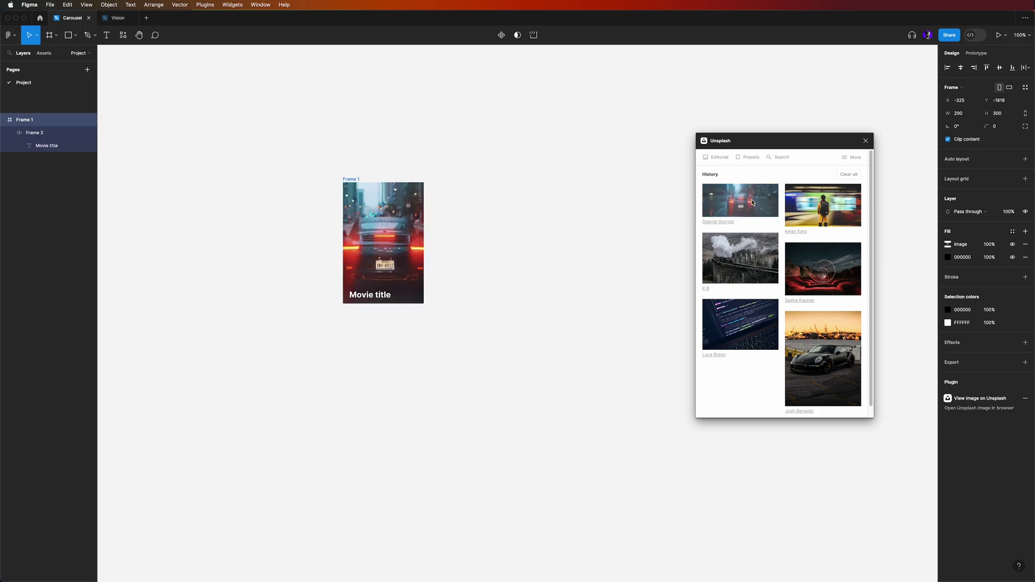
{"action": "left_click", "coordinate": [418, 367]}
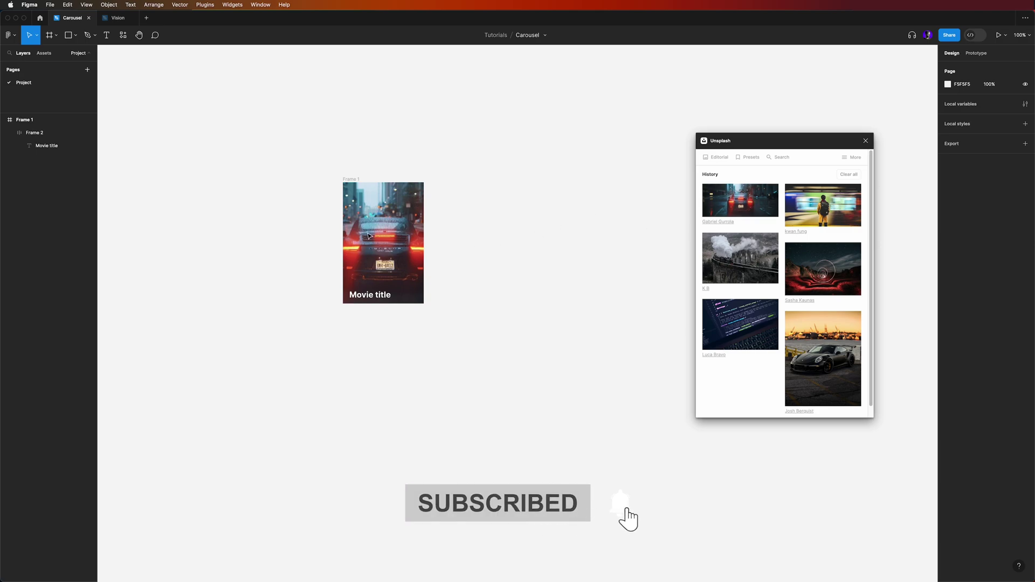
- Add a black linear gradient fill above the card's image, running from 0% opacity just above the middle to solid black at the bottom
{"action": "left_click", "coordinate": [350, 179]}
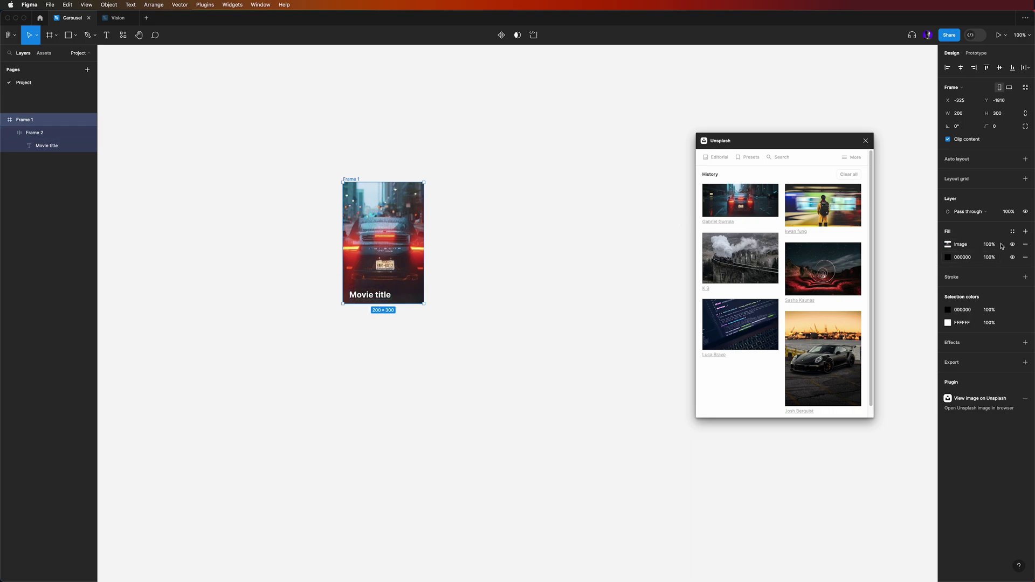
{"action": "left_click", "coordinate": [1025, 232]}
{"action": "left_click", "coordinate": [949, 245]}
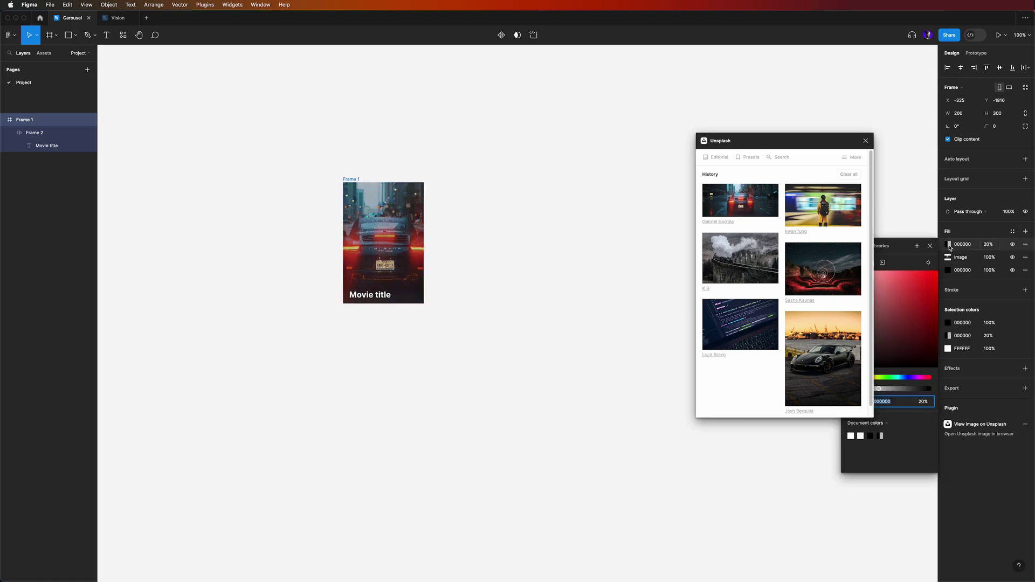
{"action": "left_click_drag", "start_coordinate": [834, 141], "coordinate": [750, 59]}
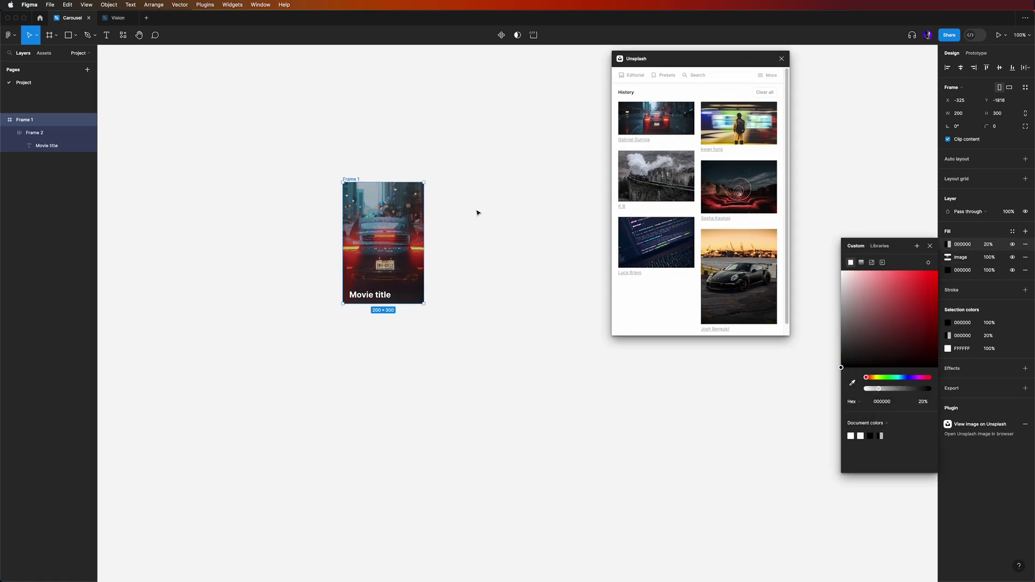
{"action": "left_click", "coordinate": [861, 263]}
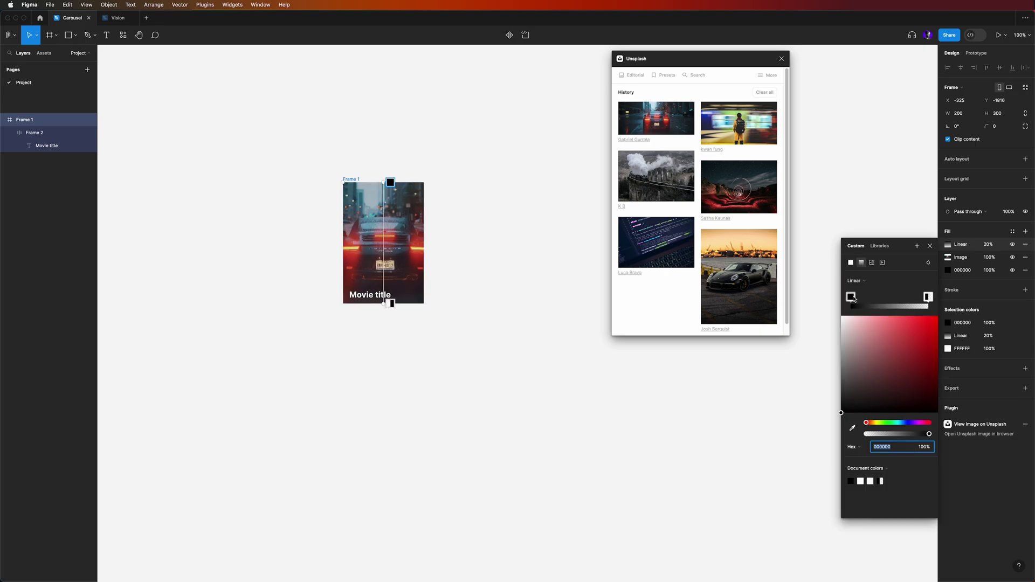
{"action": "left_click_drag", "start_coordinate": [850, 296], "coordinate": [881, 298]}
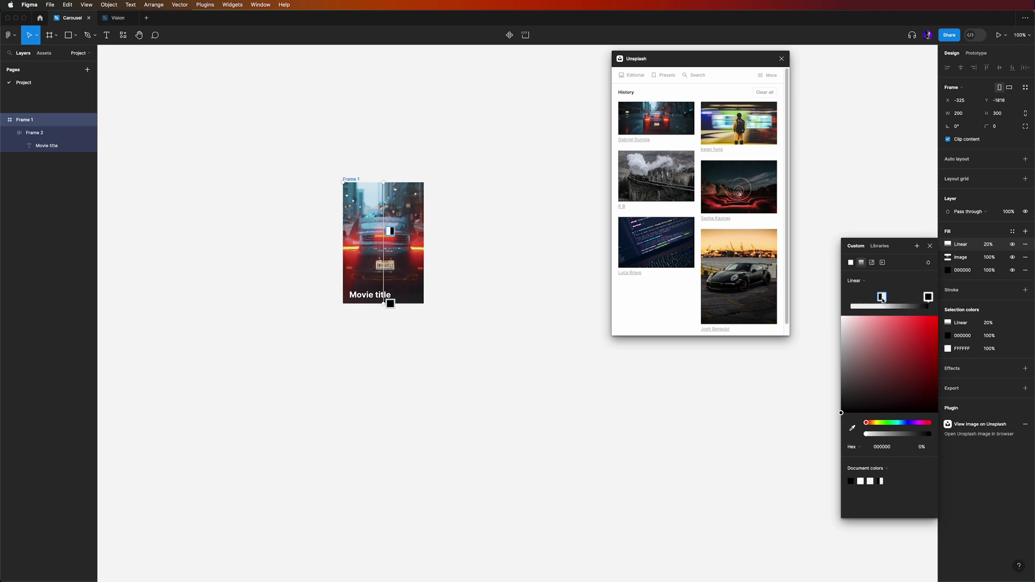
- Set the opacity of the card's linear gradient fill to 50%
{"action": "left_click", "coordinate": [987, 245]}
{"action": "type", "text": "50"}
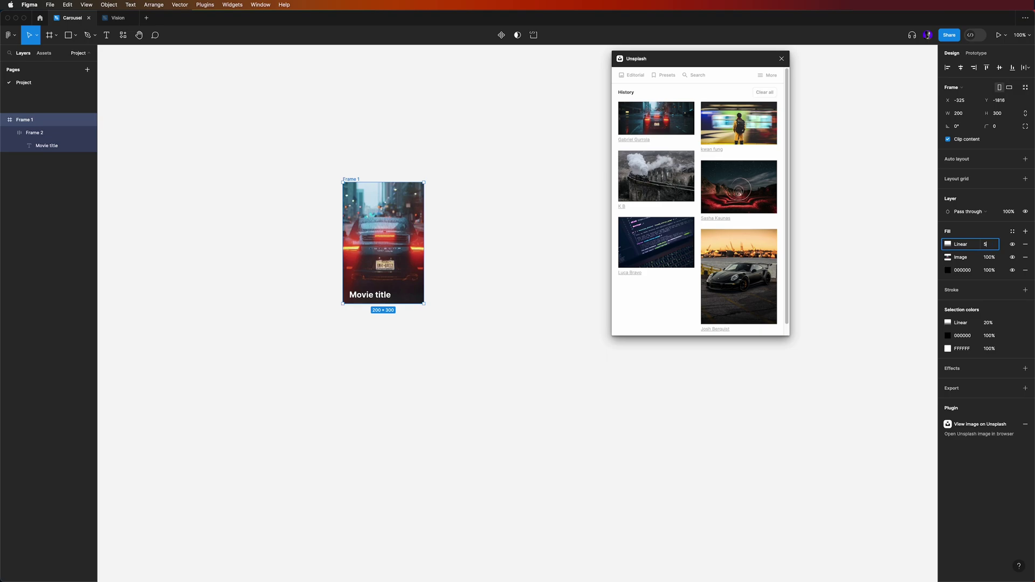
{"action": "key", "text": "Return"}
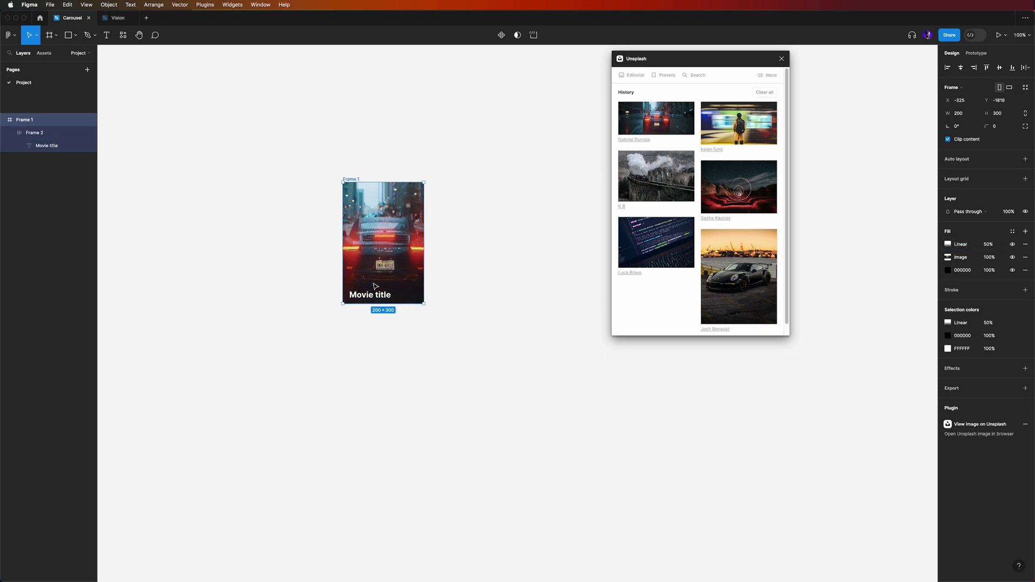
{"action": "scroll", "coordinate": [354, 339], "scroll_direction": "right", "scroll_amount": 1}
{"action": "left_click", "coordinate": [355, 340]}
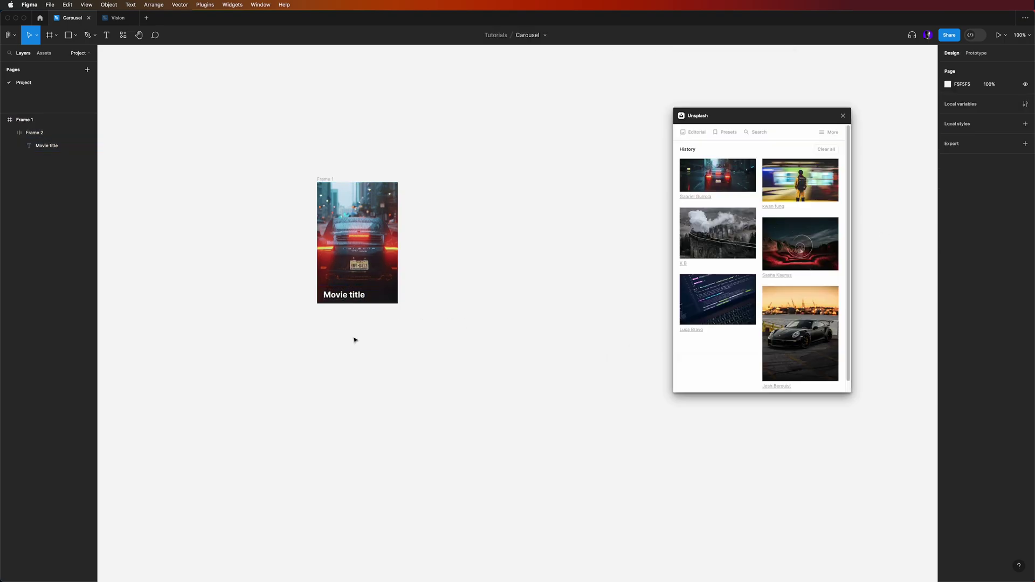
- Duplicate the finished movie card twice to make a row of three cards
{"action": "left_click", "coordinate": [326, 179]}
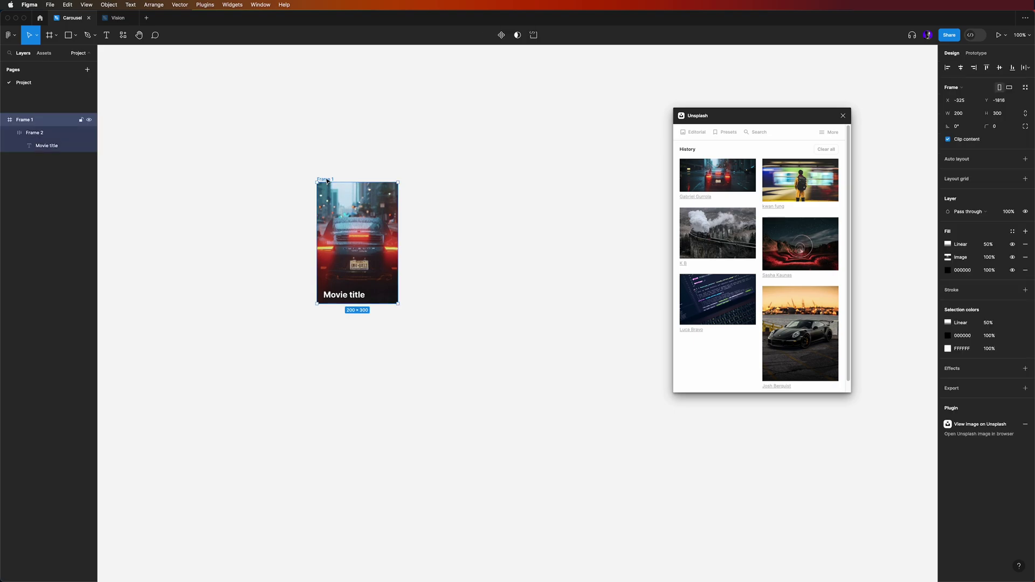
{"action": "key", "text": "super+d"}
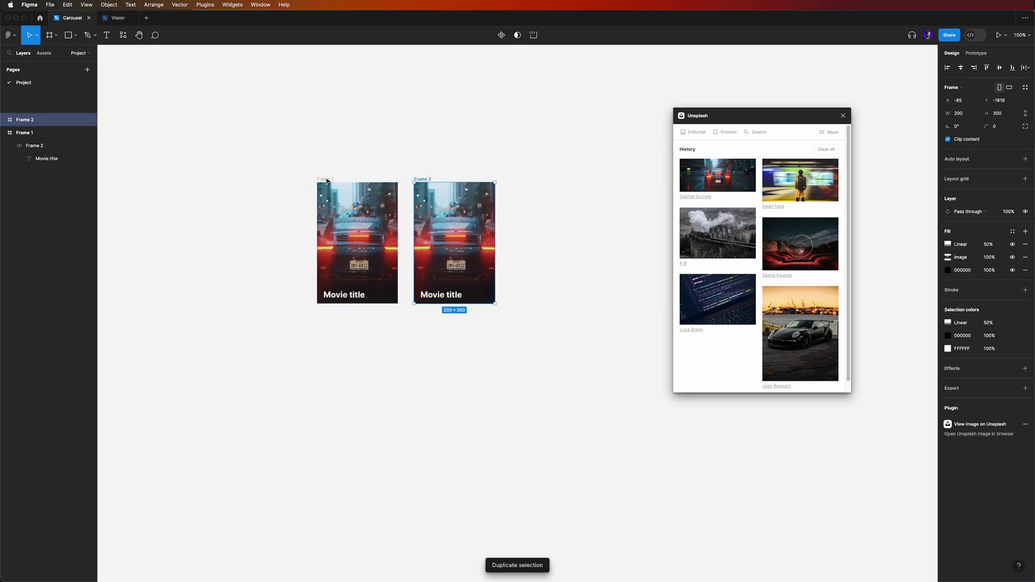
{"action": "key", "text": "super+d"}
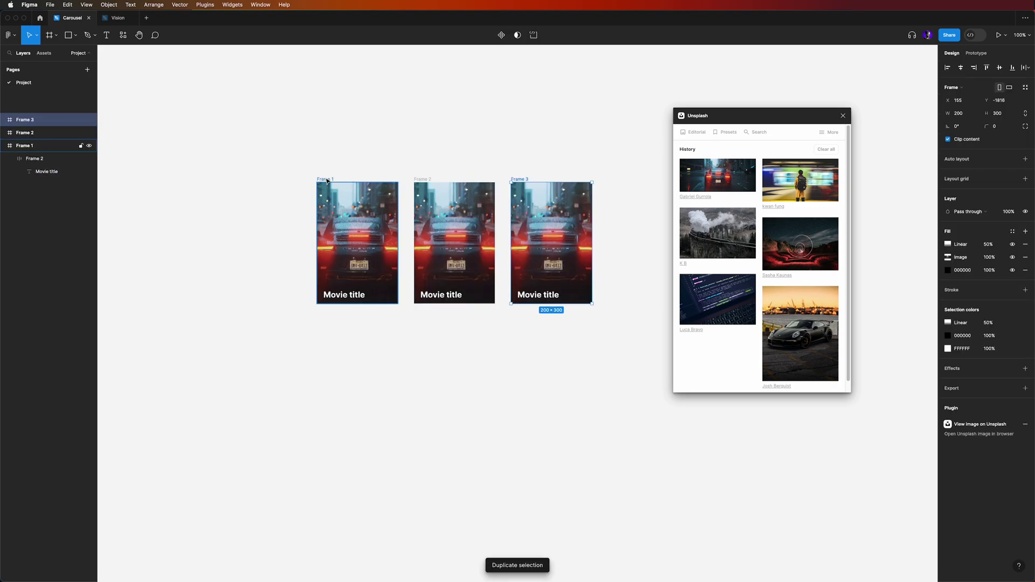
{"action": "left_click", "coordinate": [516, 399]}
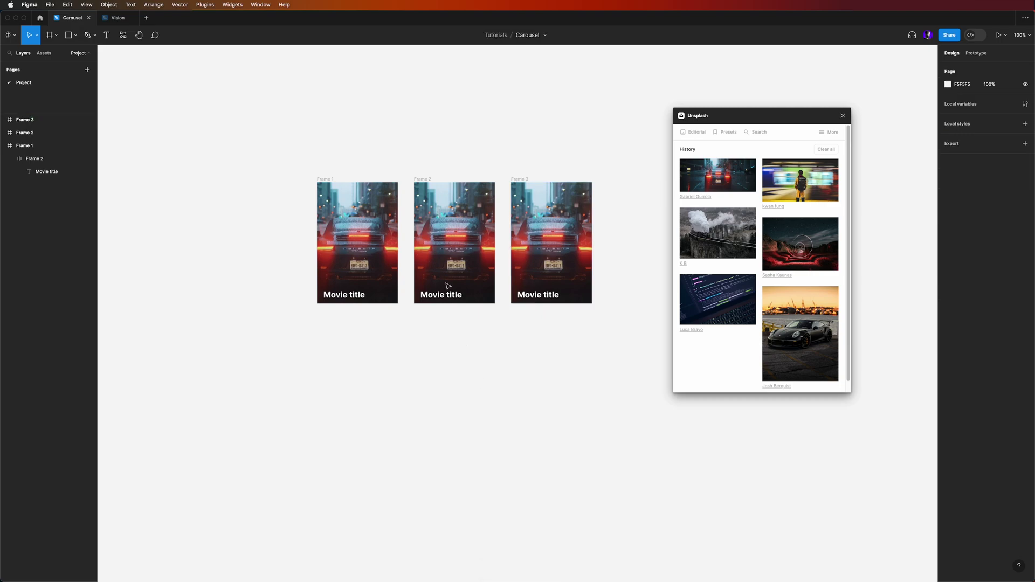
- Replace the second card's image with the steam train photo and the third card's with the photo of the person wearing a backpack
{"action": "left_click", "coordinate": [423, 181]}
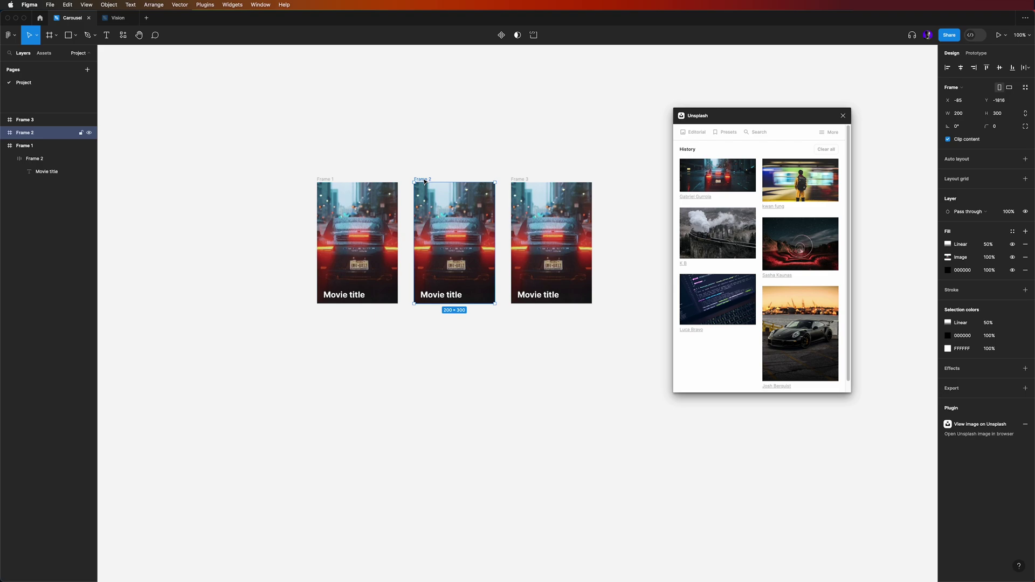
{"action": "left_click", "coordinate": [726, 243]}
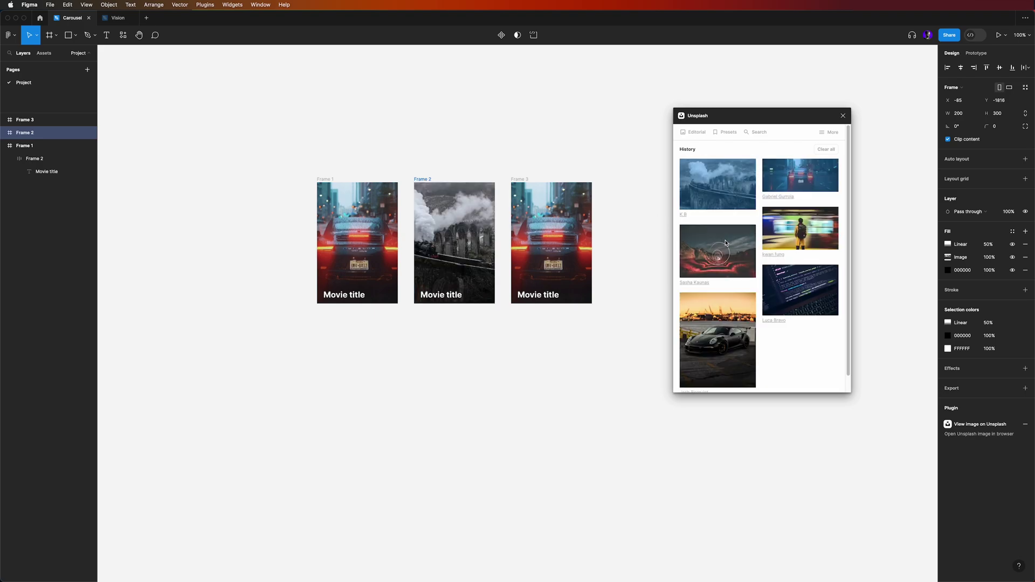
{"action": "left_click", "coordinate": [529, 179]}
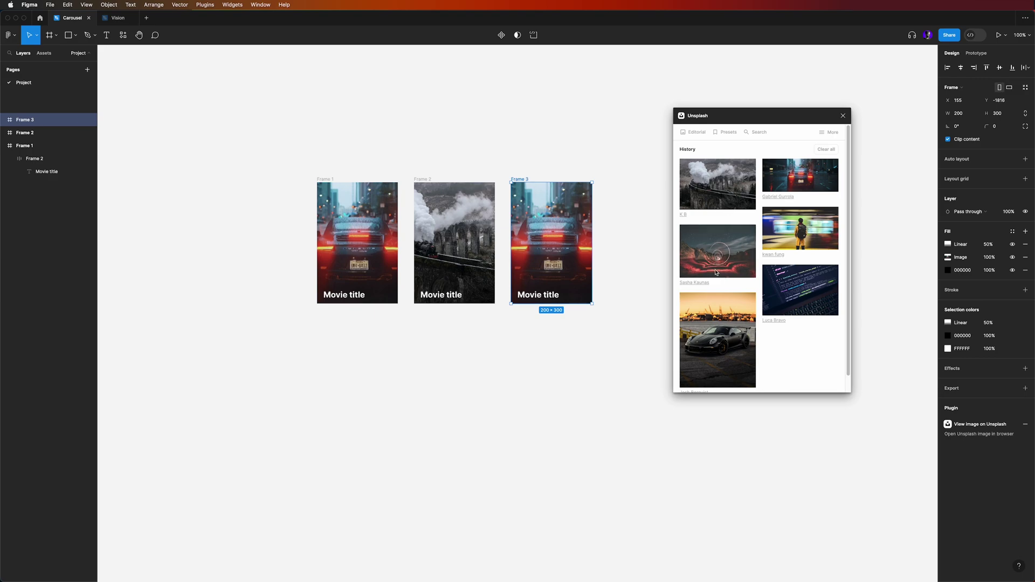
{"action": "left_click", "coordinate": [788, 222]}
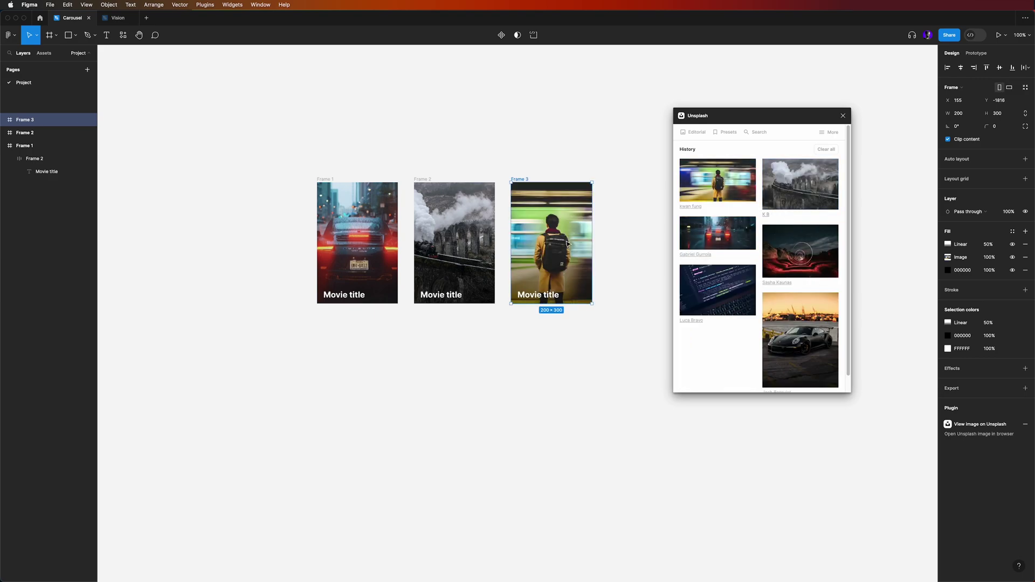
{"action": "left_click", "coordinate": [557, 385]}
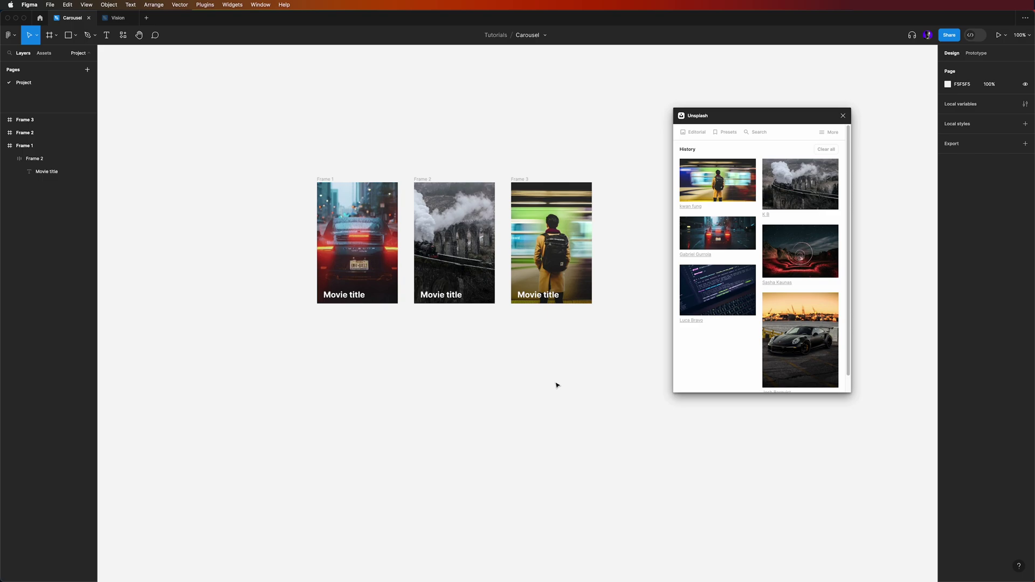
- Replace the placeholder titles on the three cards with "Driving lights", "The bridge train" and "Underground"
{"action": "left_click", "coordinate": [348, 294]}
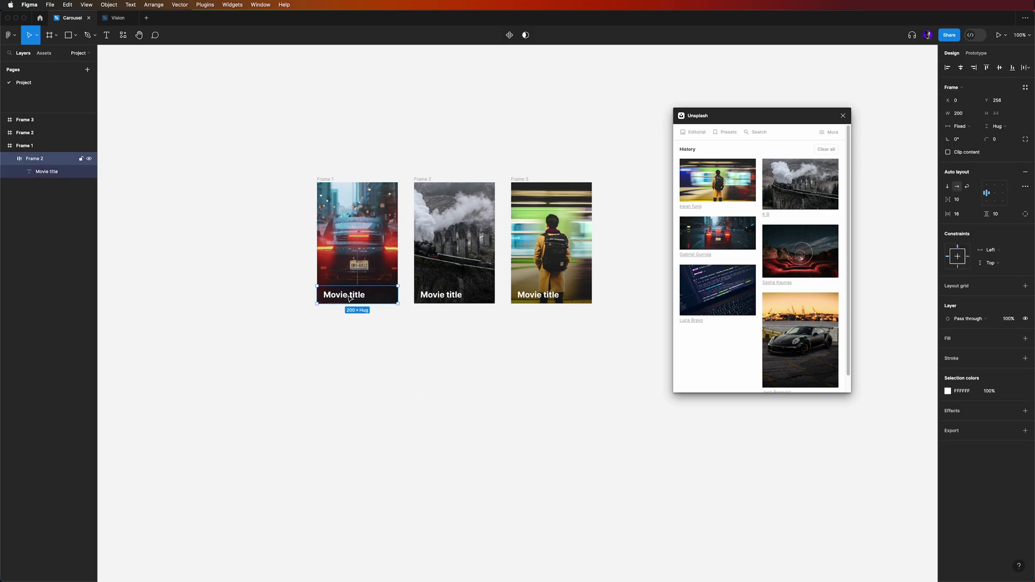
{"action": "double_click", "coordinate": [348, 295]}
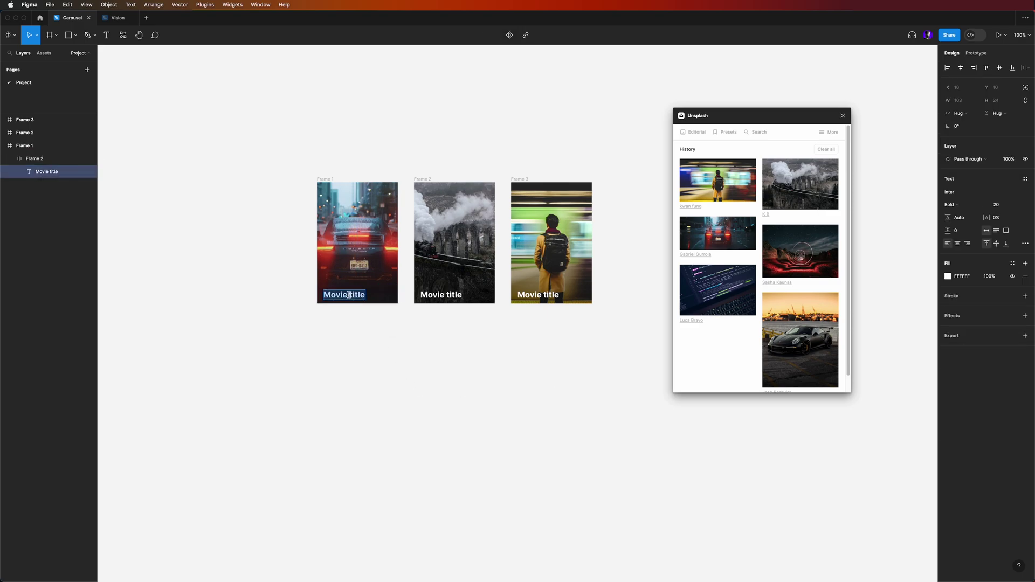
{"action": "type", "text": "Driving lights"}
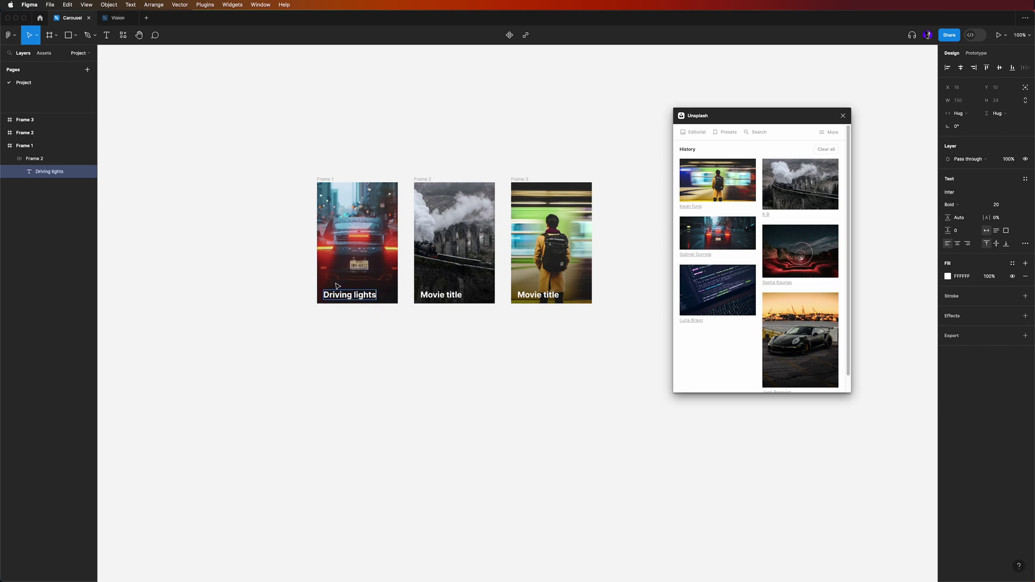
{"action": "left_click", "coordinate": [427, 293]}
{"action": "double_click", "coordinate": [424, 294]}
{"action": "type", "text": "The"}
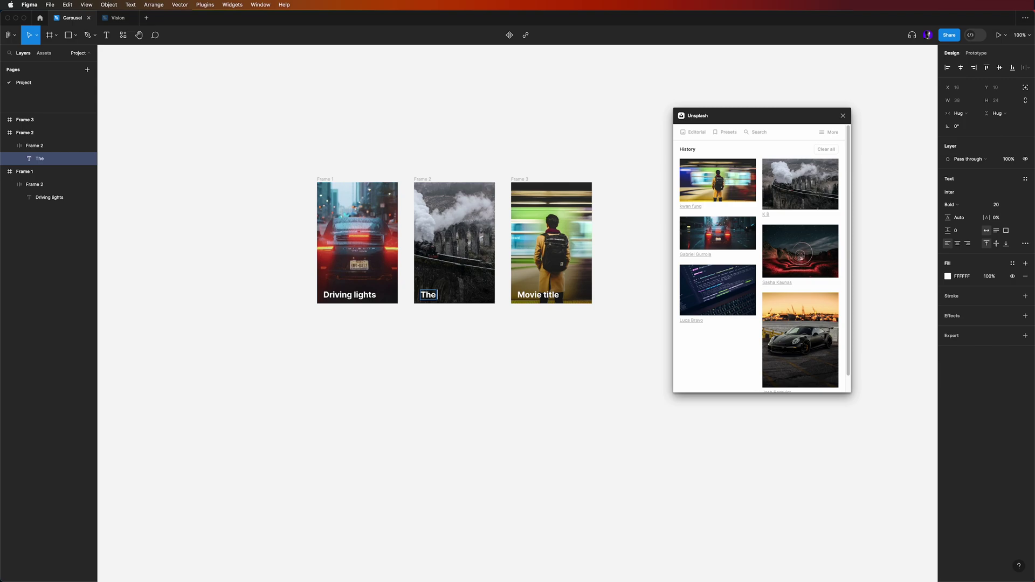
{"action": "type", "text": " bridge train"}
{"action": "double_click", "coordinate": [542, 292]}
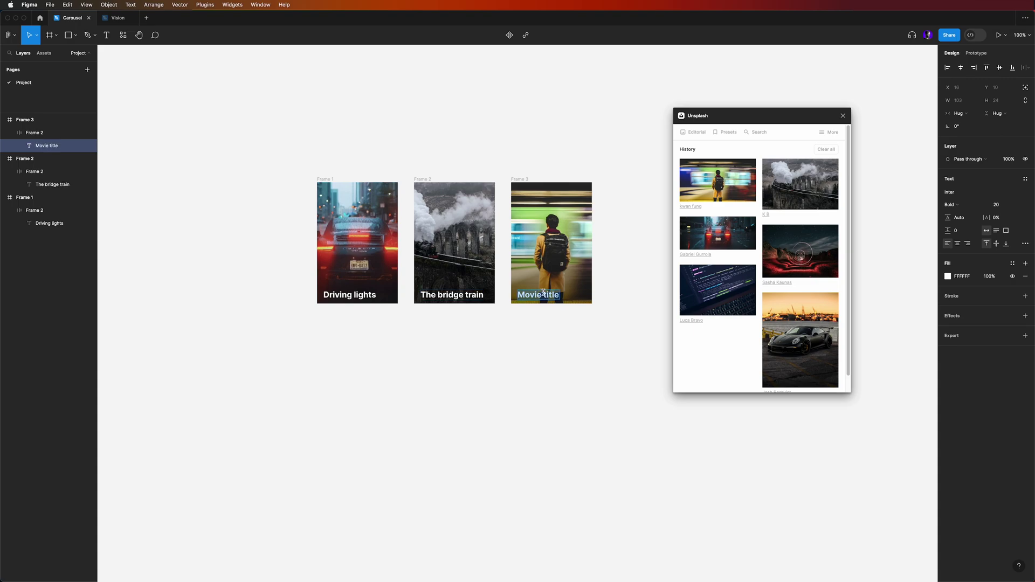
{"action": "type", "text": "Underground"}
{"action": "left_click", "coordinate": [553, 320]}
- Rename the three card frames in order as "Driving lights", "The bride train" and "Underground"
{"action": "left_click", "coordinate": [324, 178]}
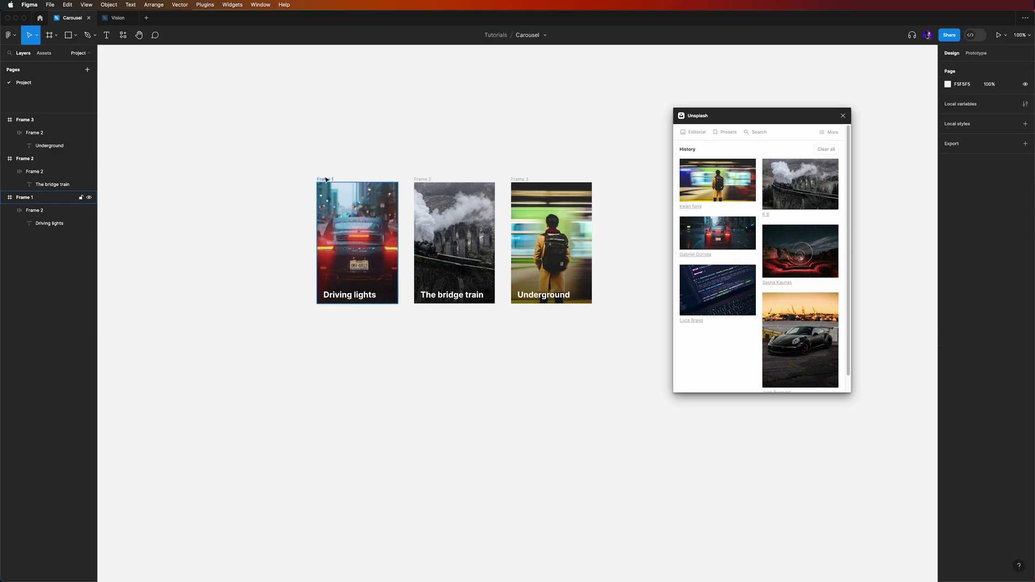
{"action": "type", "text": "Dri"}
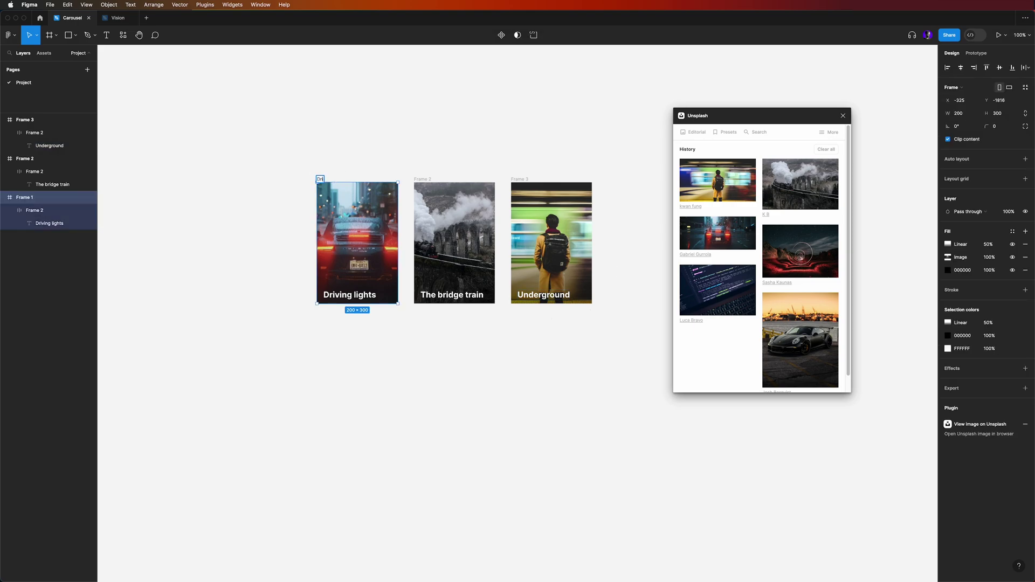
{"action": "type", "text": "ving lights"}
{"action": "left_click", "coordinate": [422, 178]}
{"action": "double_click", "coordinate": [423, 178]}
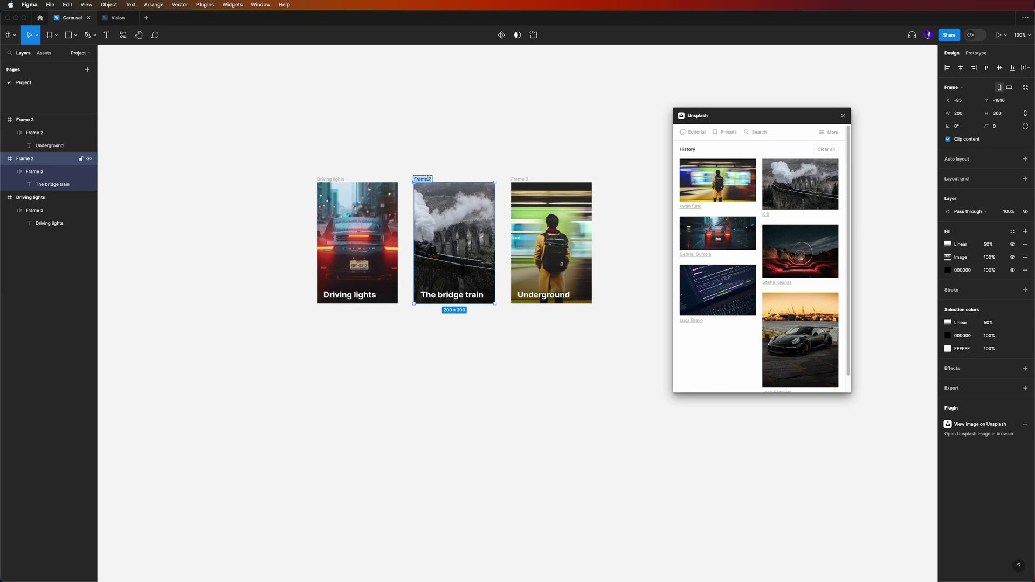
{"action": "type", "text": "The bride train"}
{"action": "left_click", "coordinate": [535, 189]}
{"action": "key", "text": "super+r"}
{"action": "type", "text": "Un"}
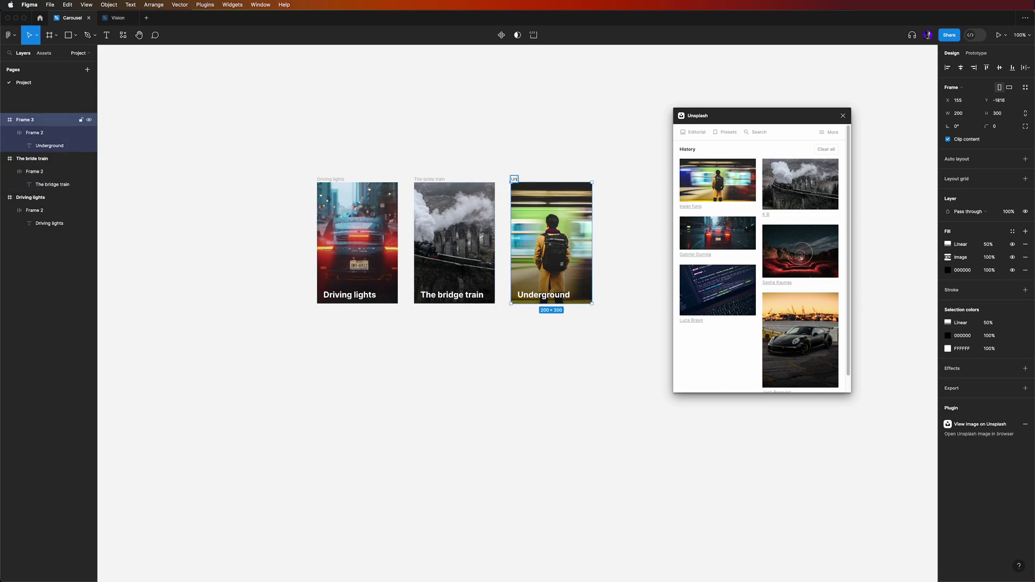
{"action": "type", "text": "derground"}
{"action": "left_click", "coordinate": [544, 163]}
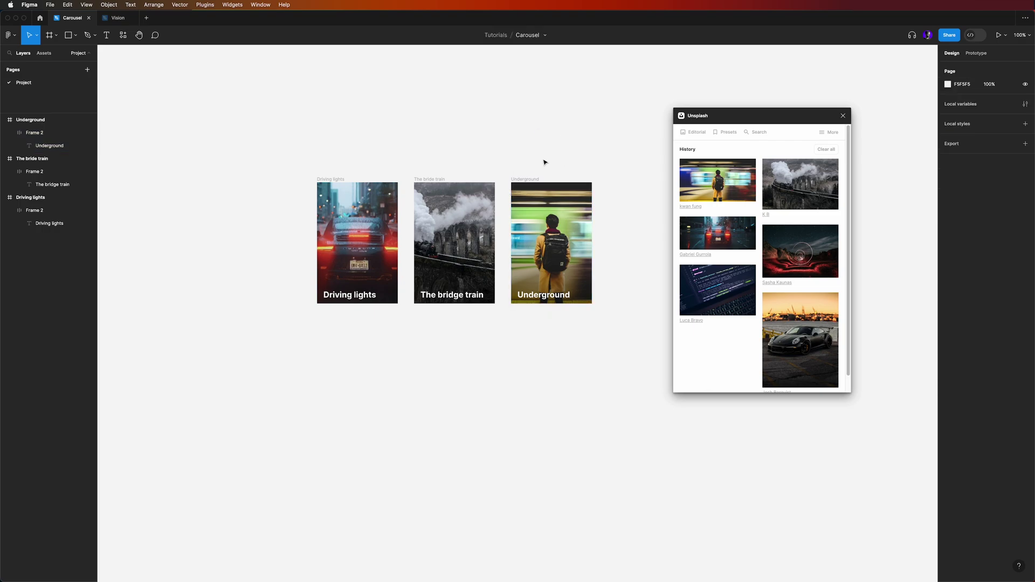
- Wrap the three movie cards in a horizontal auto layout frame and turn that frame into a component
{"action": "scroll", "coordinate": [545, 162], "scroll_direction": "right", "scroll_amount": 3}
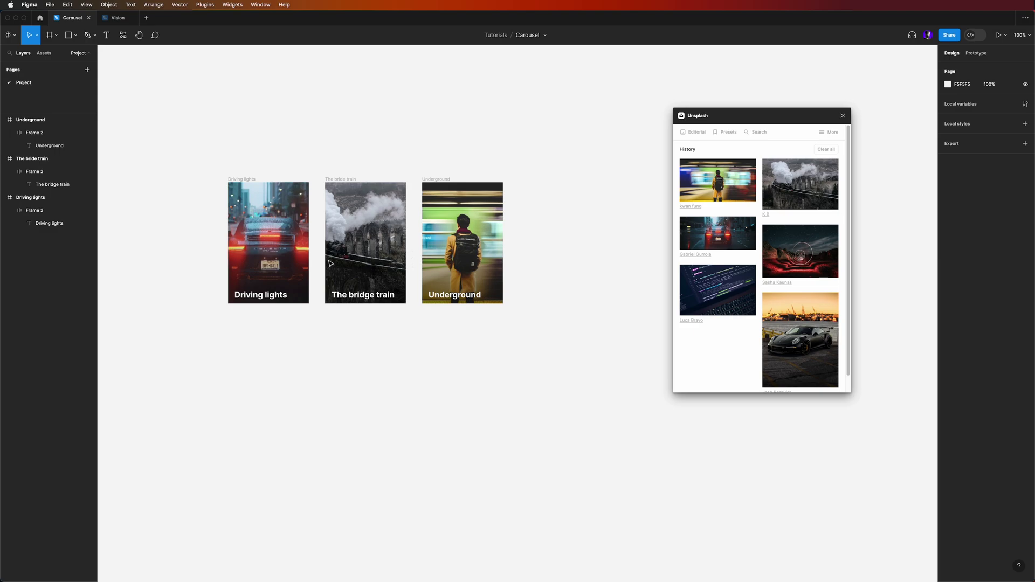
{"action": "left_click_drag", "start_coordinate": [199, 162], "coordinate": [561, 335]}
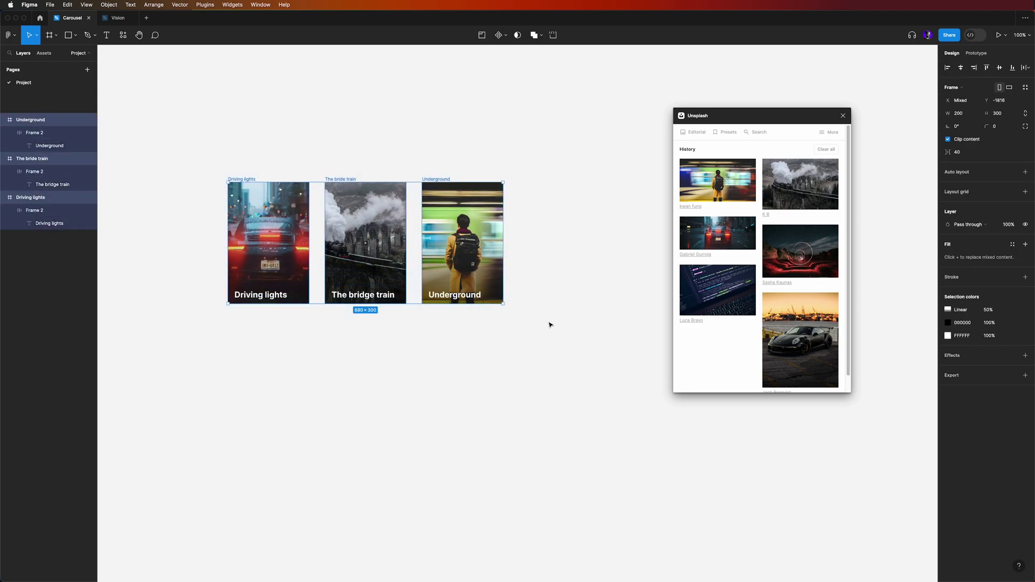
{"action": "key", "text": "shift+a"}
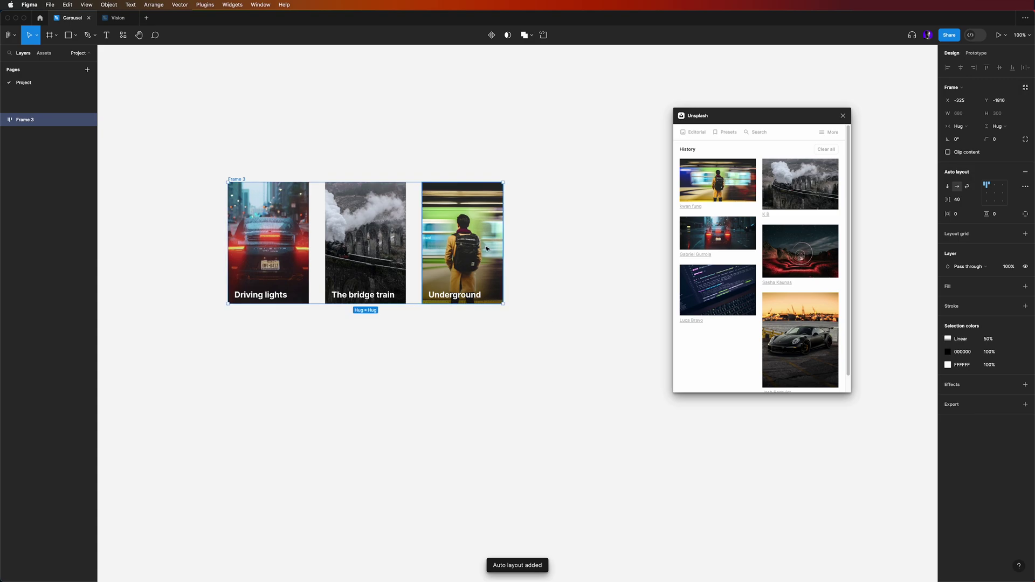
{"action": "left_click", "coordinate": [492, 35]}
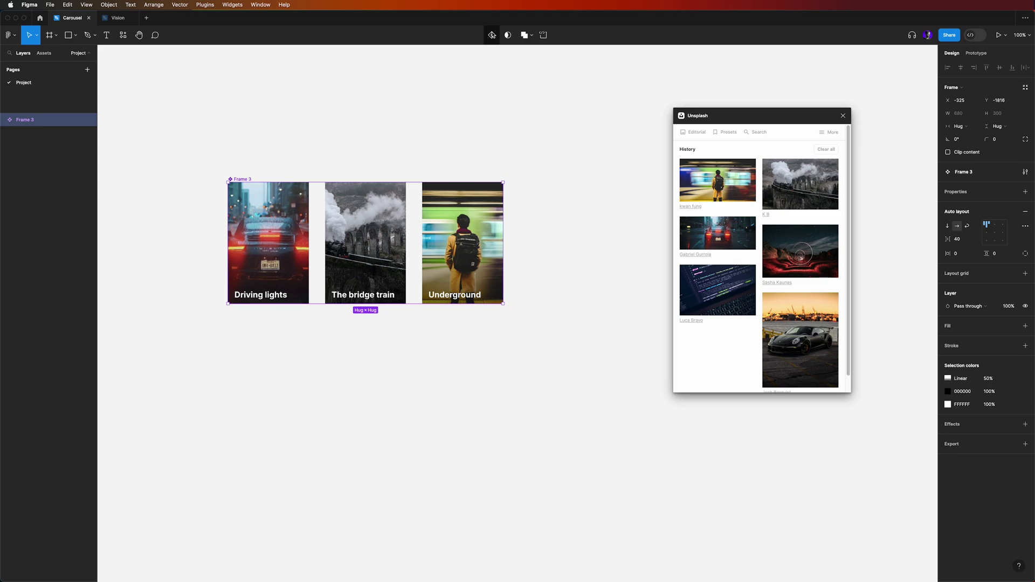
- Rename the new component holding the three cards as "Carousel"
{"action": "double_click", "coordinate": [243, 179]}
{"action": "type", "text": "C"}
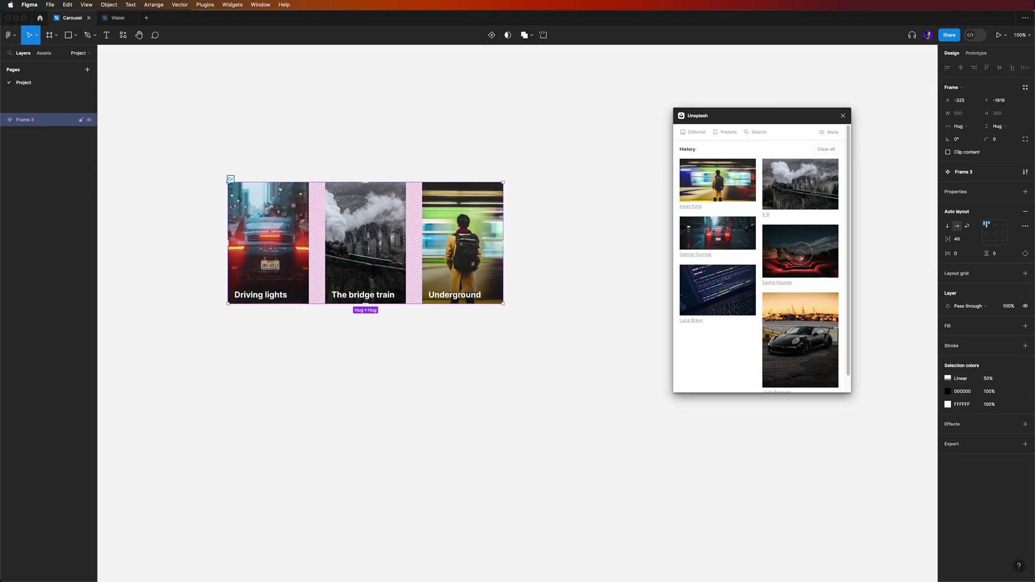
{"action": "type", "text": "arousel"}
{"action": "key", "text": "Return"}
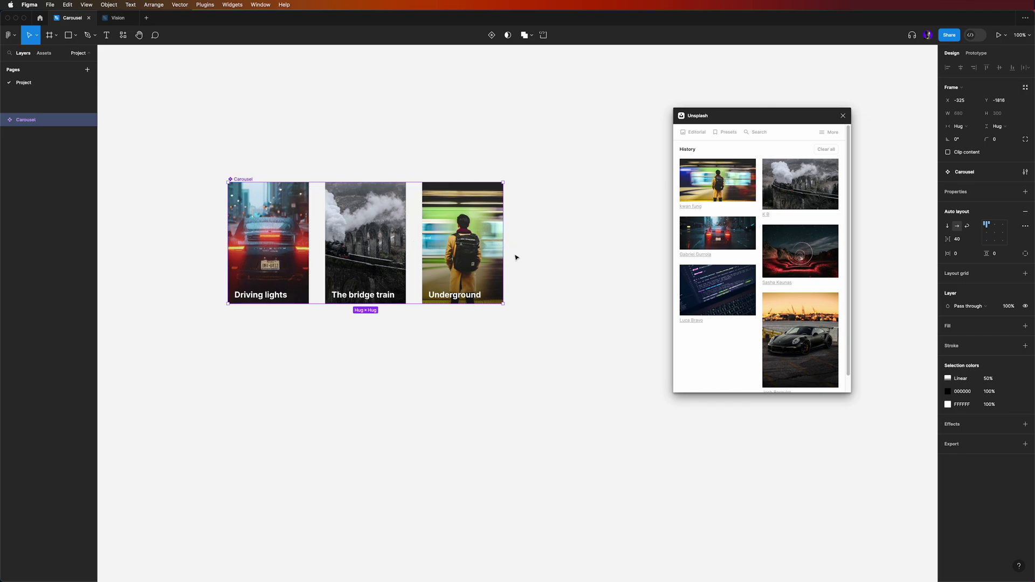
- Widen the Carousel component to about 894 and set the Driving lights card's horizontal sizing to Fill container
{"action": "left_click_drag", "start_coordinate": [502, 245], "coordinate": [609, 252]}
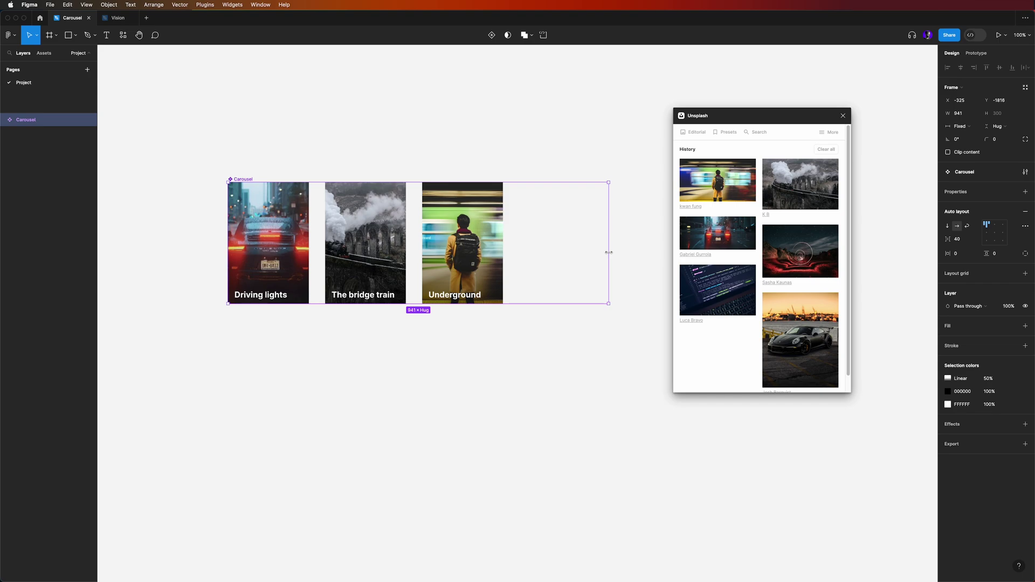
{"action": "left_click_drag", "start_coordinate": [609, 252], "coordinate": [532, 249]}
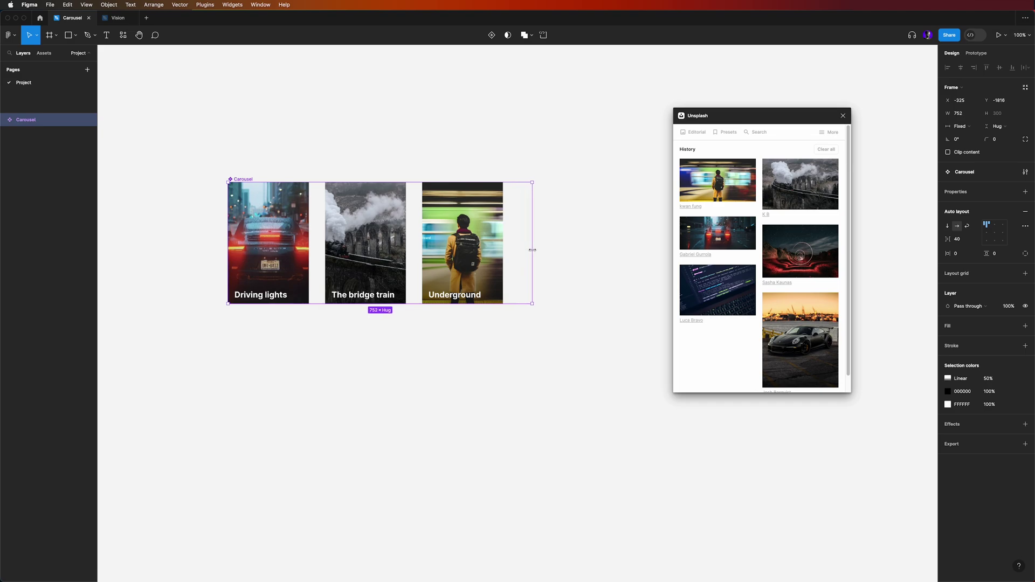
{"action": "left_click_drag", "start_coordinate": [532, 249], "coordinate": [589, 249]}
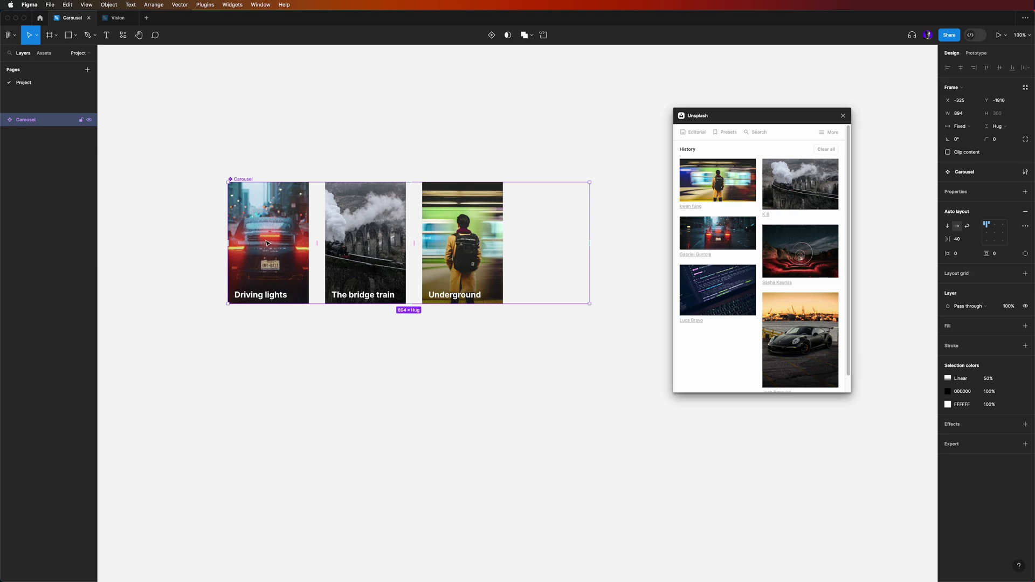
{"action": "double_click", "coordinate": [267, 214]}
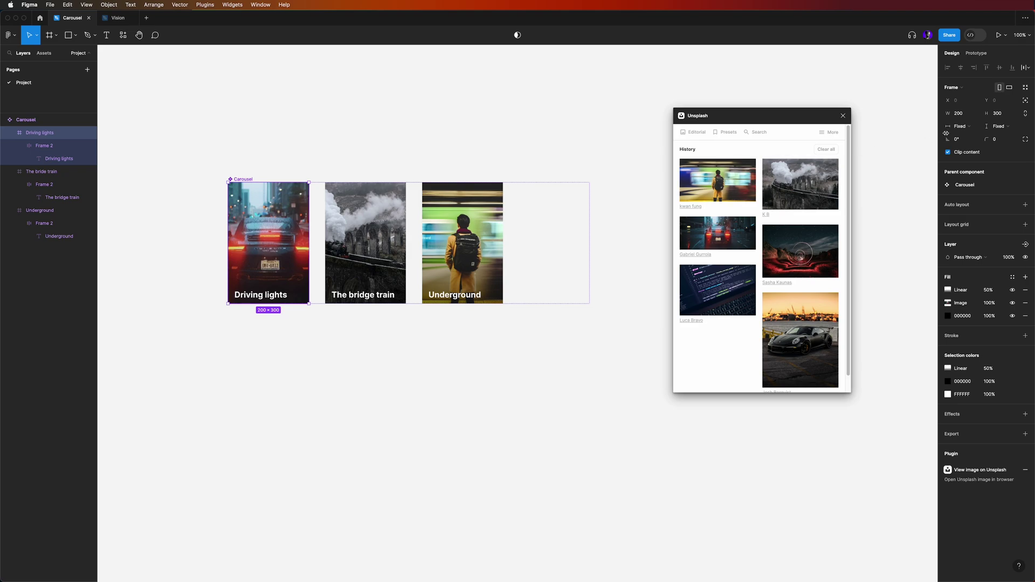
{"action": "left_click", "coordinate": [967, 128]}
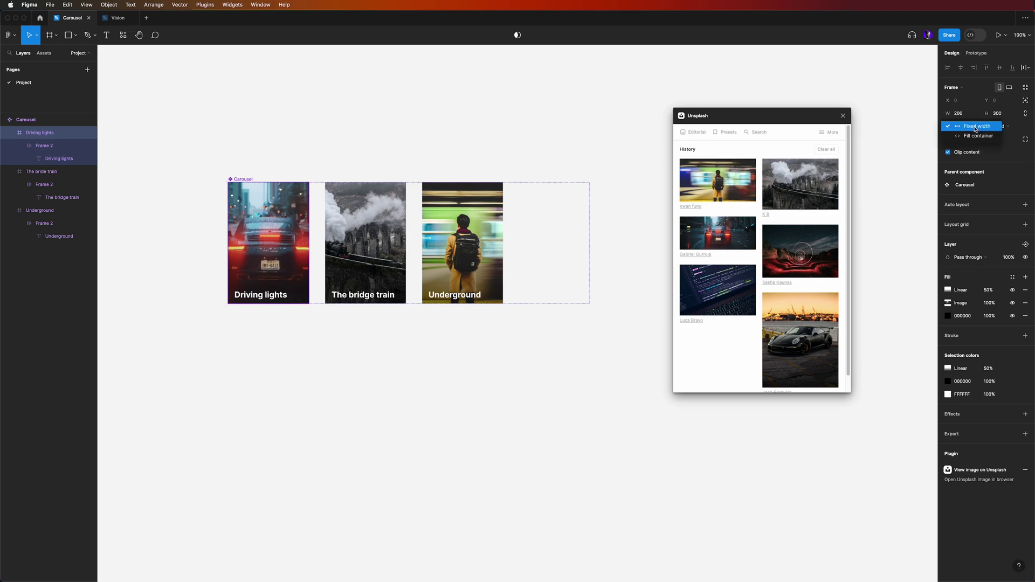
{"action": "left_click", "coordinate": [976, 137]}
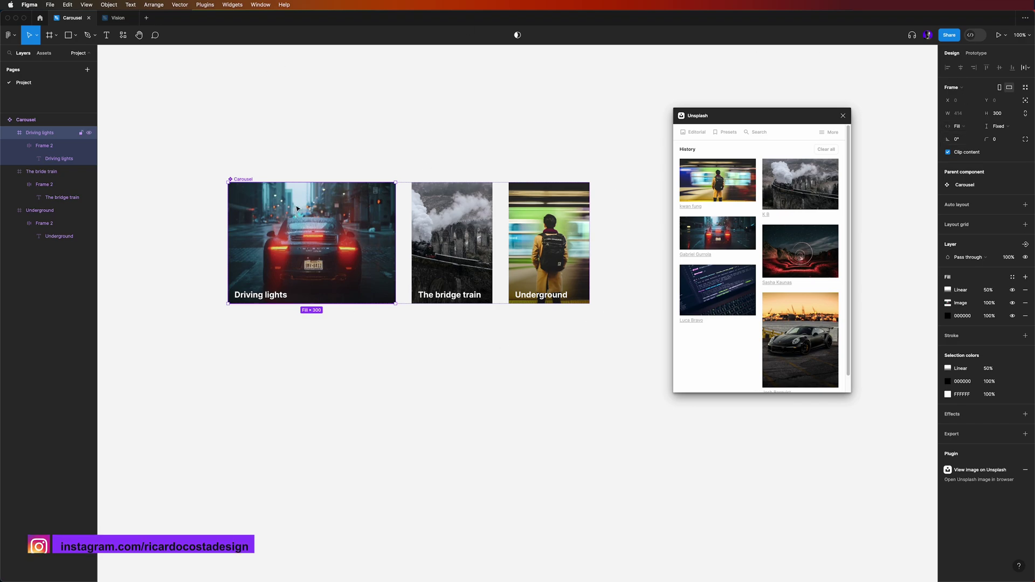
- Test how the Driving lights card stretches by widening and narrowing the Carousel component, ending at a width of about 787
{"action": "left_click", "coordinate": [267, 179]}
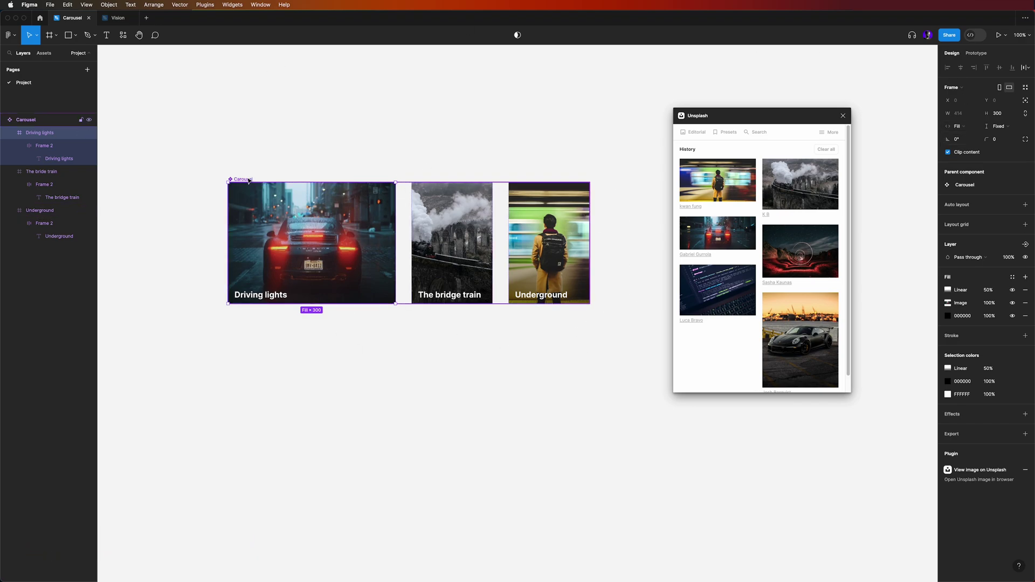
{"action": "mouse_move", "coordinate": [591, 241]}
{"action": "left_mouse_down"}
{"action": "mouse_move", "coordinate": [532, 239]}
{"action": "mouse_move", "coordinate": [587, 239]}
{"action": "left_mouse_up"}
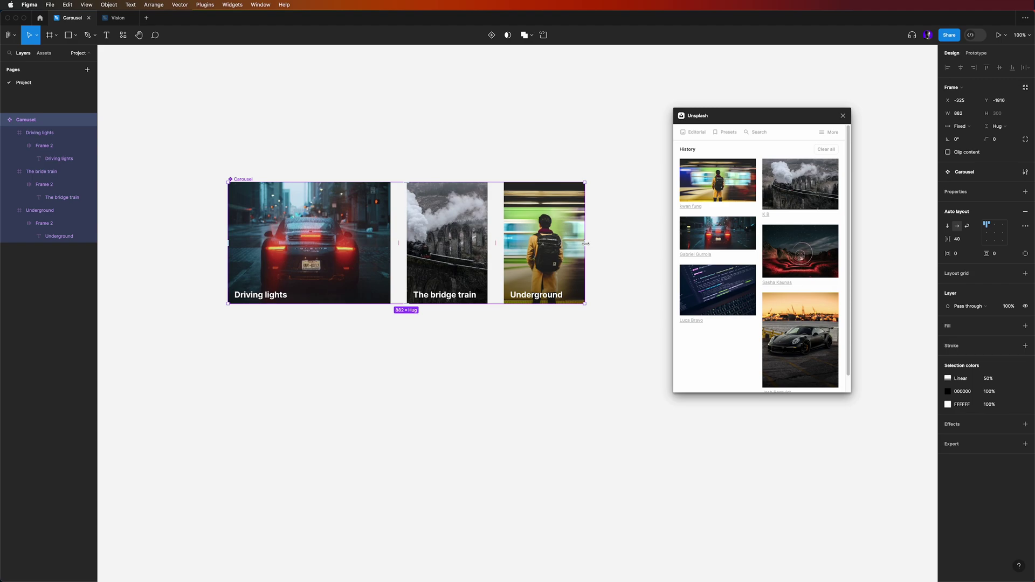
{"action": "left_click_drag", "start_coordinate": [585, 244], "coordinate": [673, 240]}
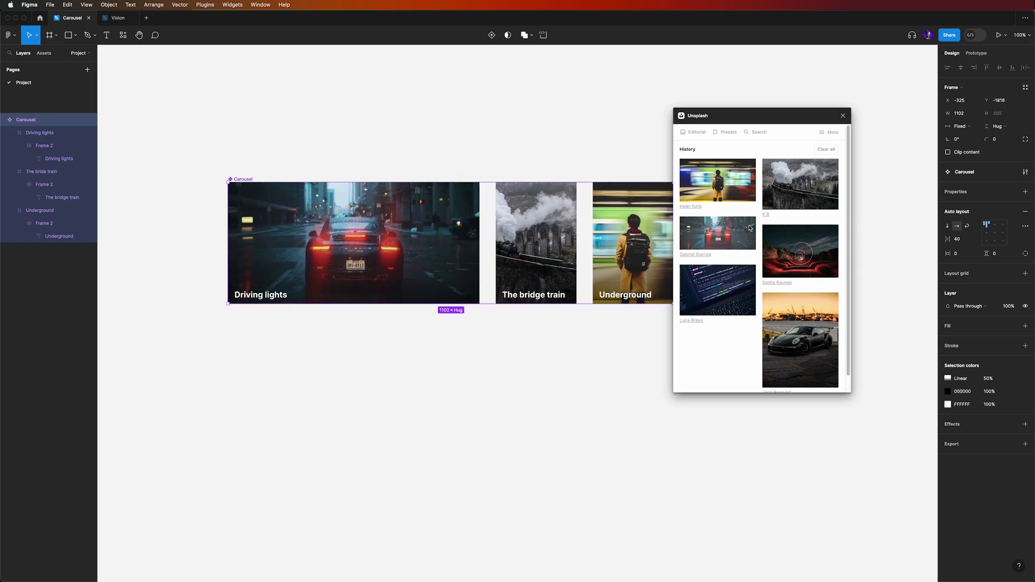
{"action": "left_click_drag", "start_coordinate": [673, 247], "coordinate": [546, 253]}
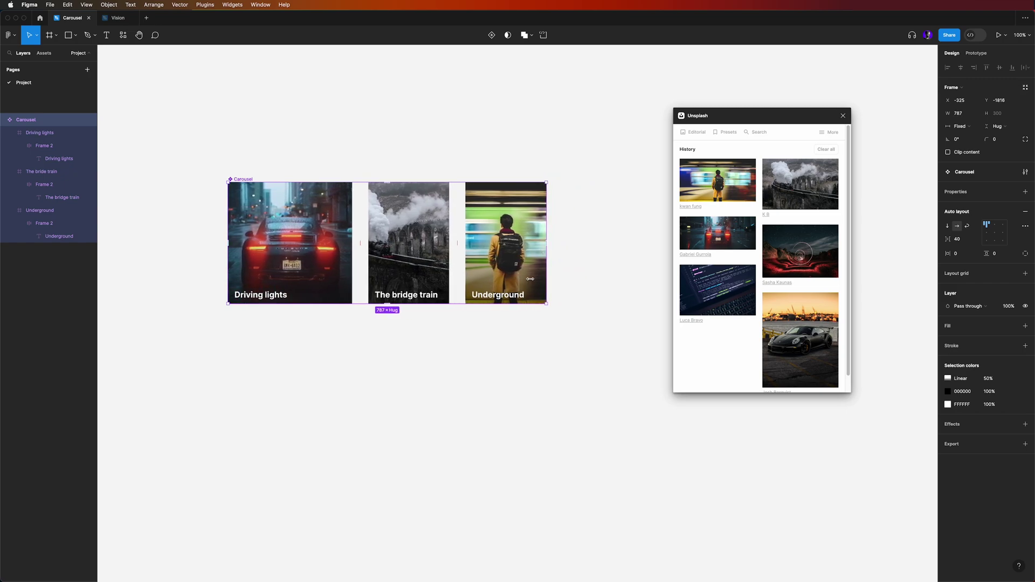
- Give the Driving lights card a maximum width of 360
{"action": "left_click", "coordinate": [270, 234]}
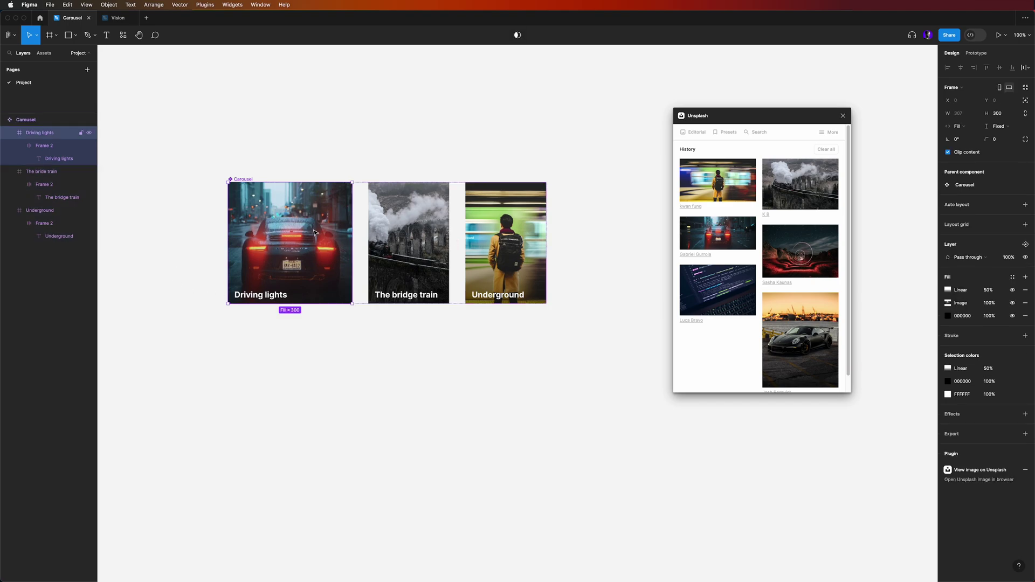
{"action": "left_click", "coordinate": [977, 116]}
{"action": "left_click", "coordinate": [973, 138]}
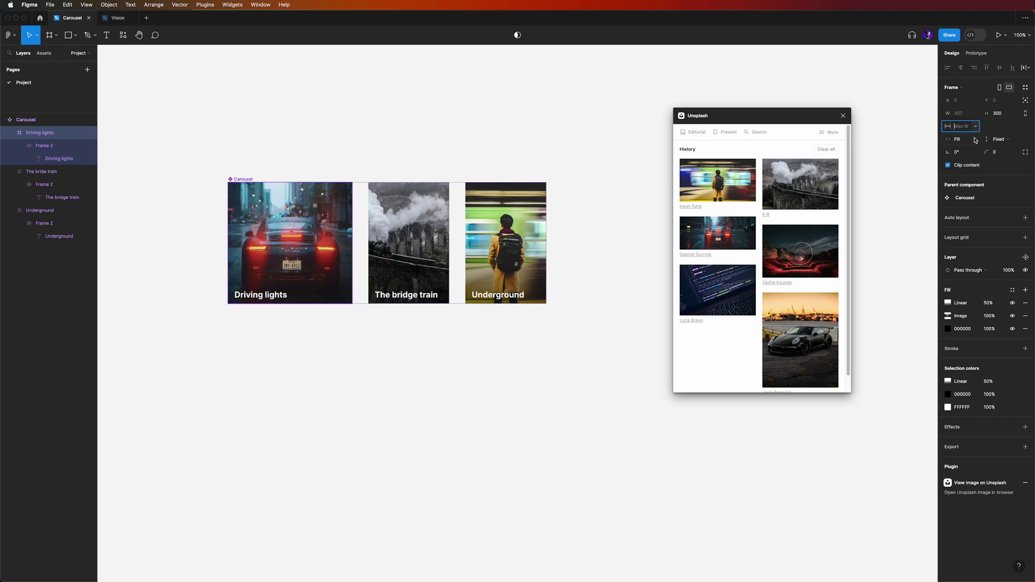
{"action": "type", "text": "360"}
{"action": "key", "text": "Return"}
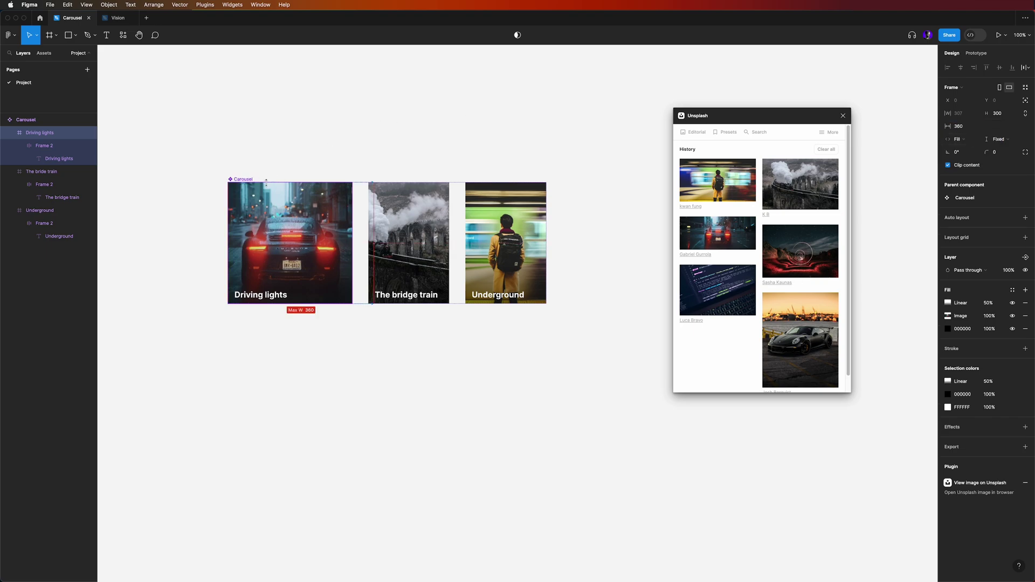
- Widen the Carousel component to about 1032 to check the Driving lights card's maximum width
{"action": "left_click", "coordinate": [249, 180]}
{"action": "left_click_drag", "start_coordinate": [547, 243], "coordinate": [647, 245]}
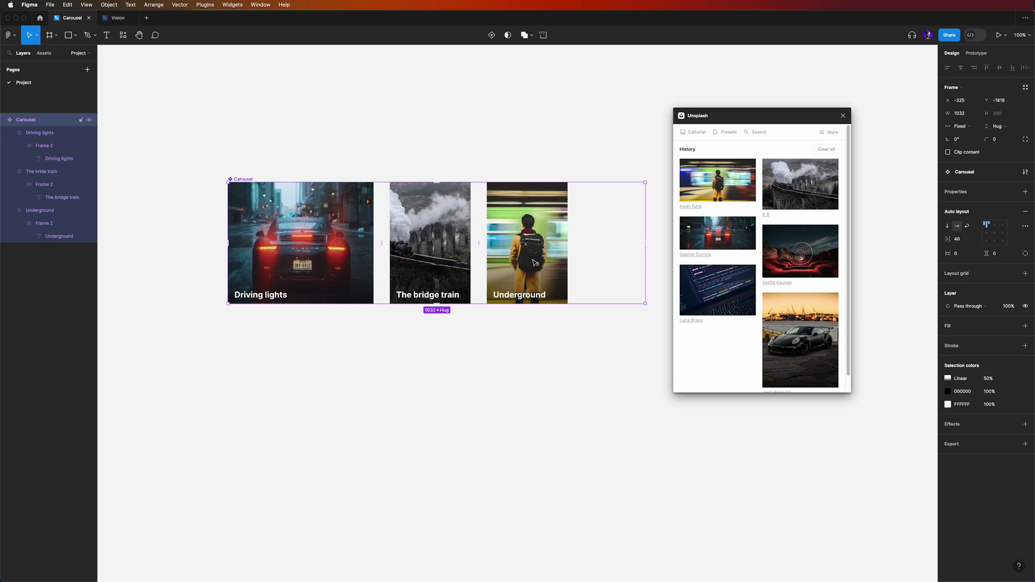
{"action": "left_click", "coordinate": [434, 264]}
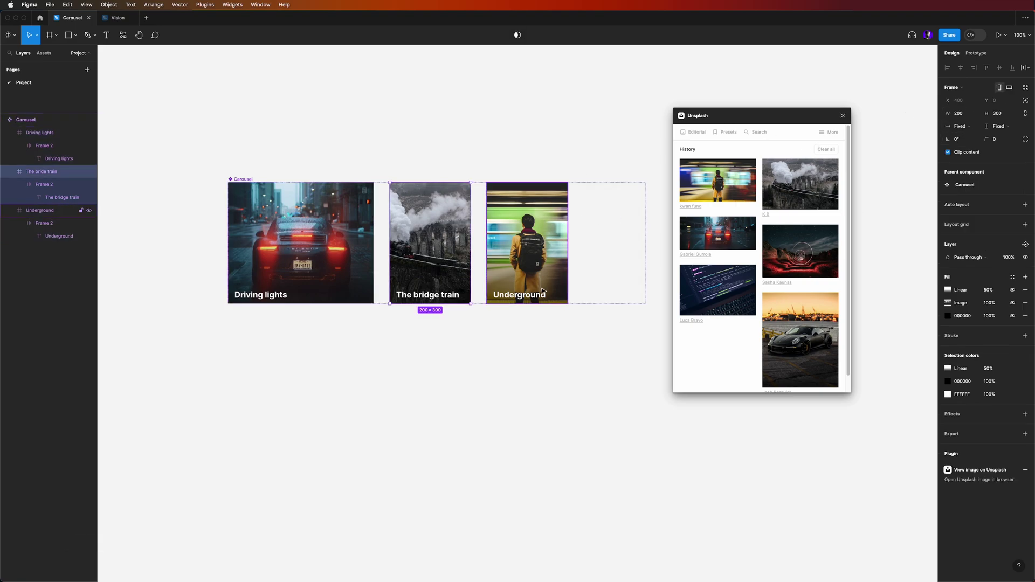
{"action": "left_click", "coordinate": [378, 136]}
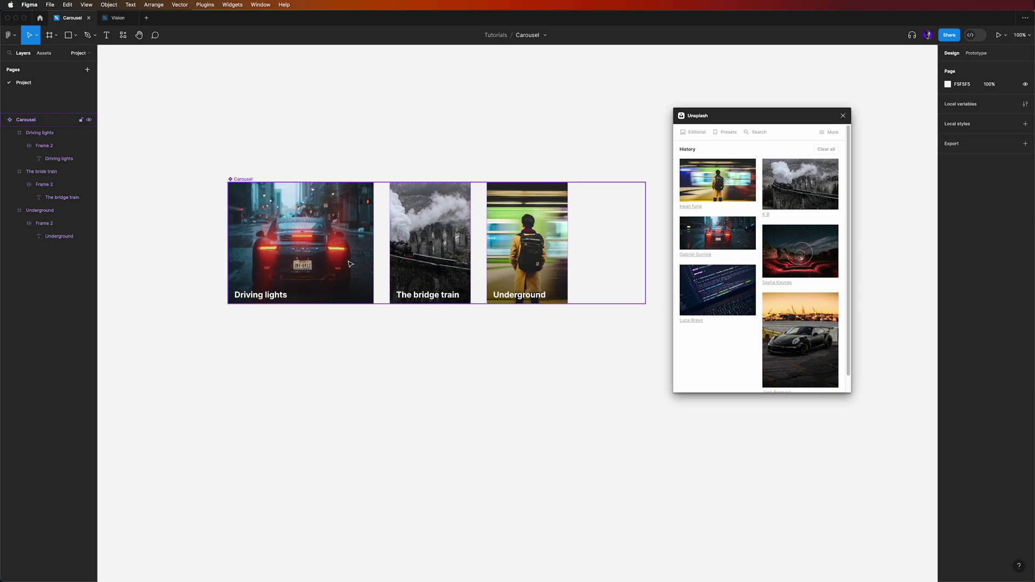
- Set the opacity of the image fill on The bridge train card to 50%
{"action": "left_click", "coordinate": [446, 258]}
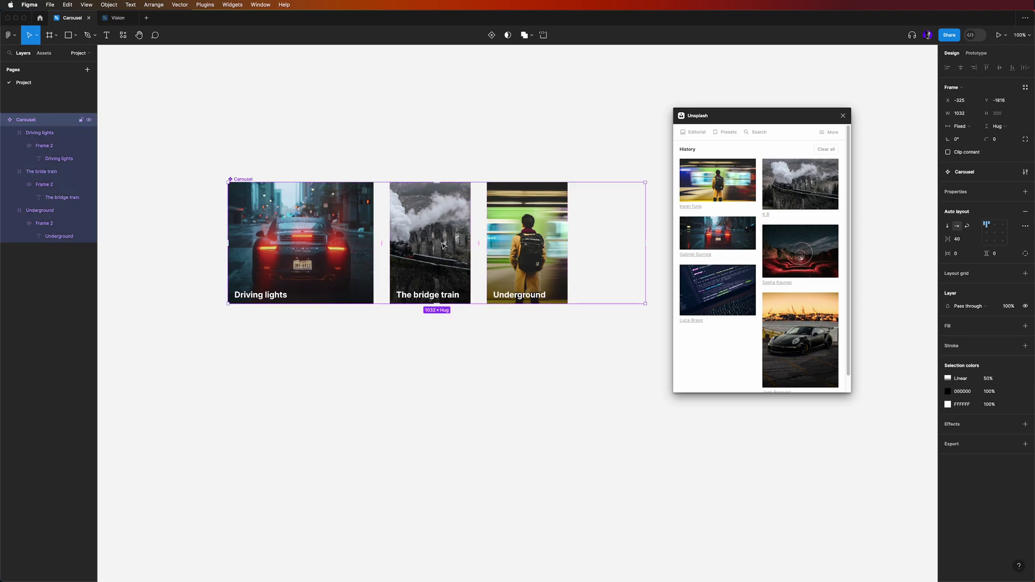
{"action": "left_click", "coordinate": [443, 255]}
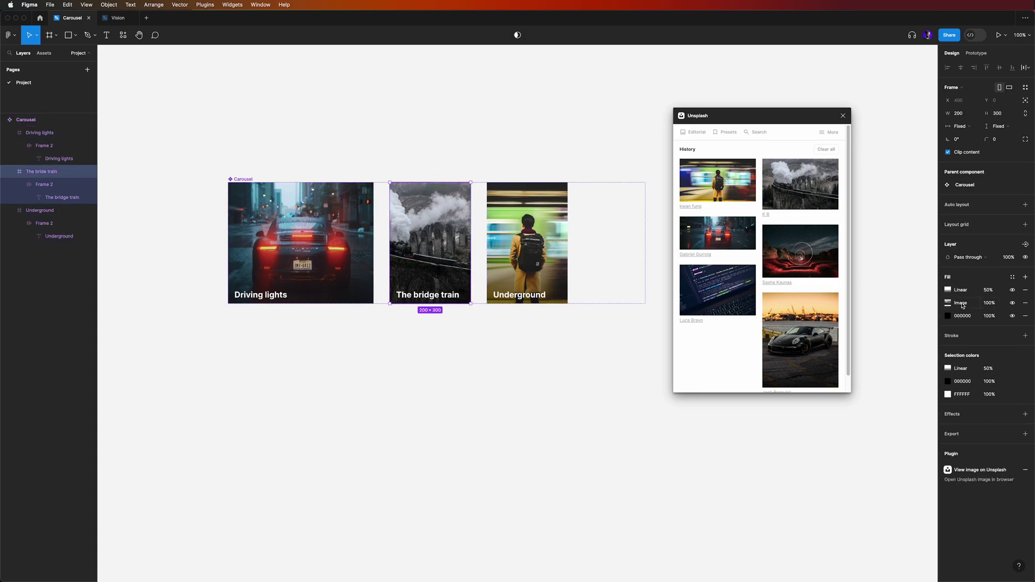
{"action": "left_click", "coordinate": [980, 306]}
{"action": "type", "text": "50"}
{"action": "key", "text": "Return"}
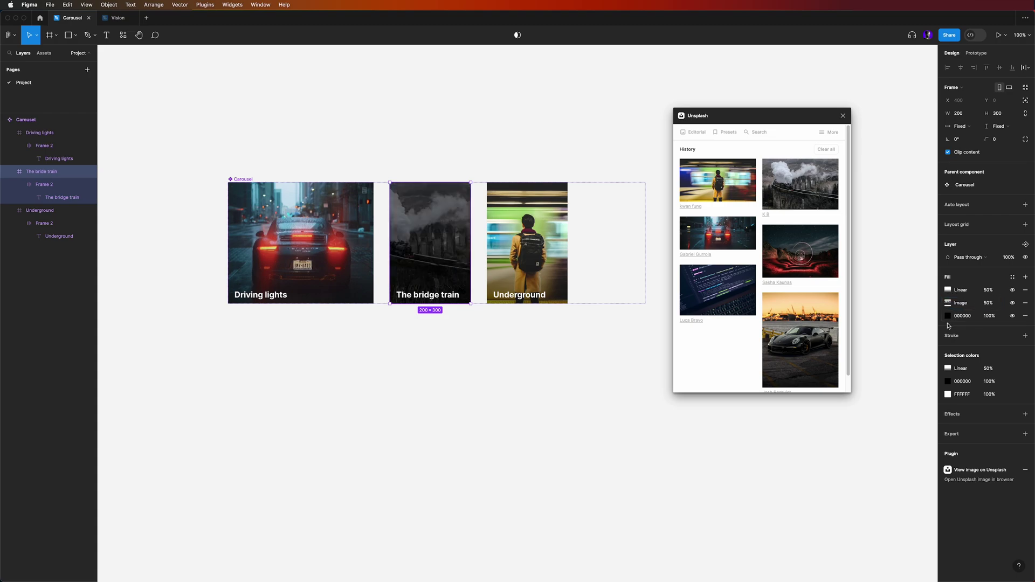
- Set the opacity of the image fill on the Underground card to 50%
{"action": "key", "text": "Tab"}
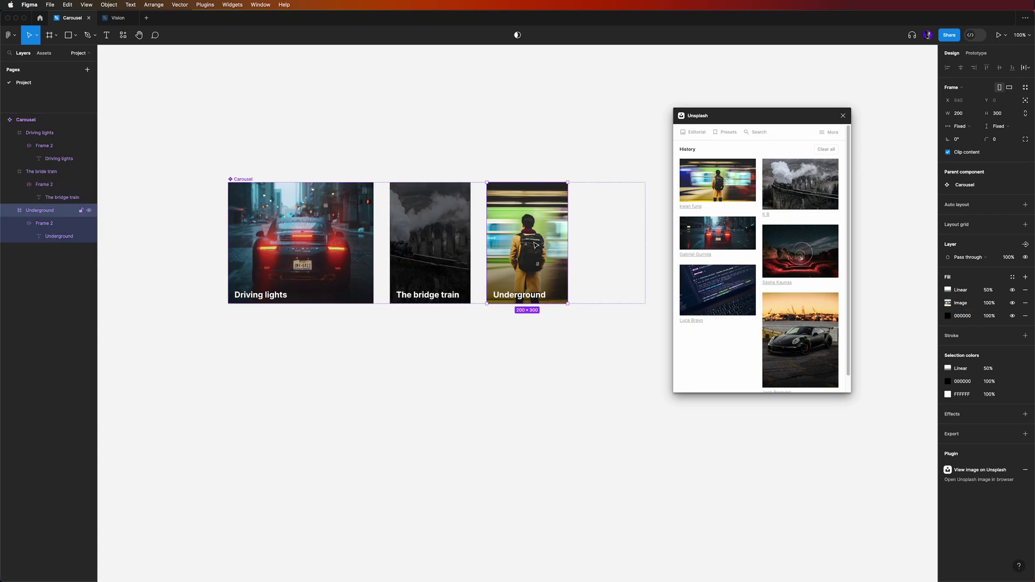
{"action": "left_click", "coordinate": [984, 306]}
{"action": "type", "text": "50"}
{"action": "key", "text": "Return"}
{"action": "left_click", "coordinate": [425, 372]}
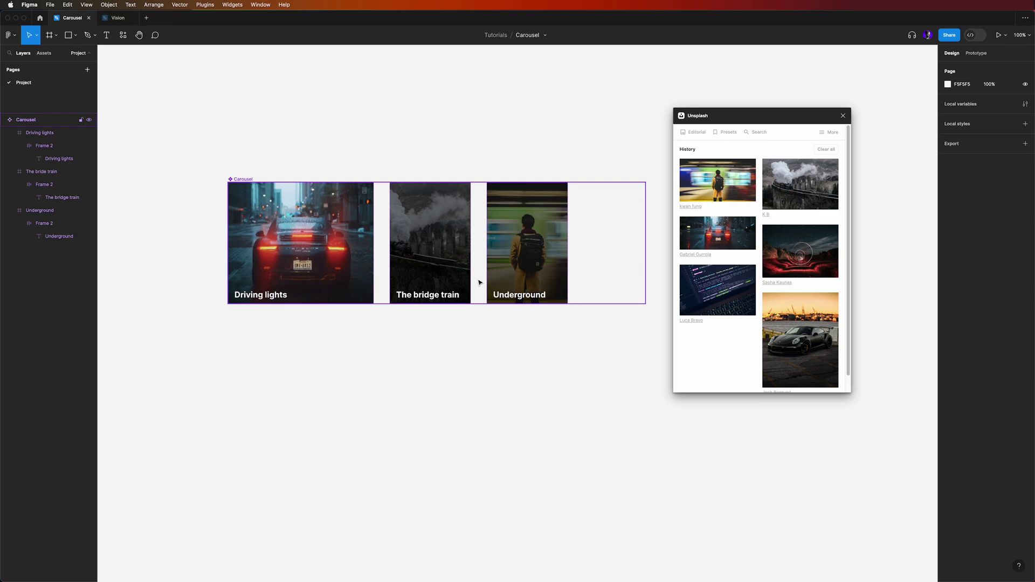
- Add a second variant to the Carousel component
{"action": "left_click", "coordinate": [247, 182]}
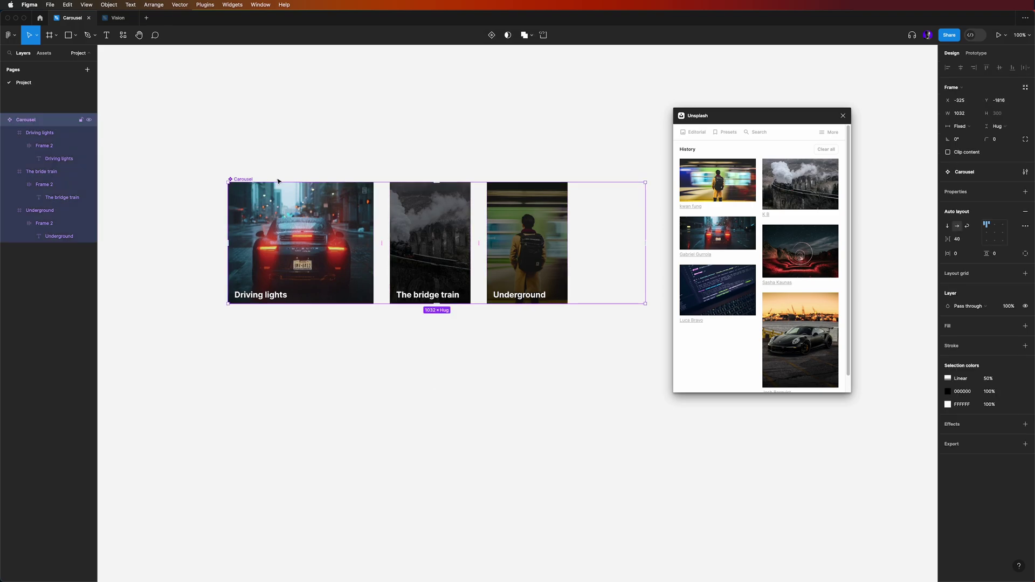
{"action": "left_click", "coordinate": [491, 36]}
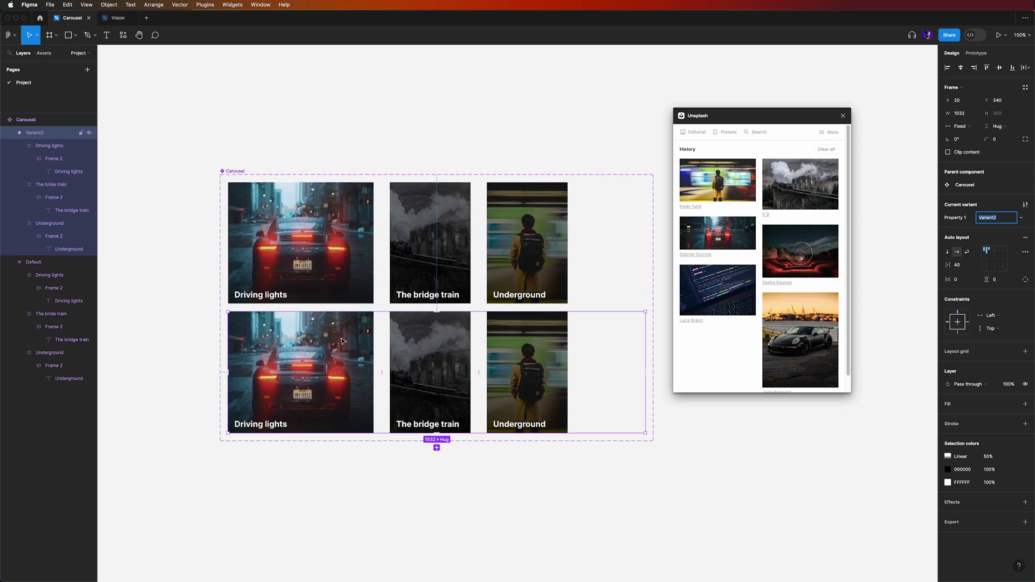
{"action": "scroll", "coordinate": [343, 340], "scroll_direction": "left", "scroll_amount": 3}
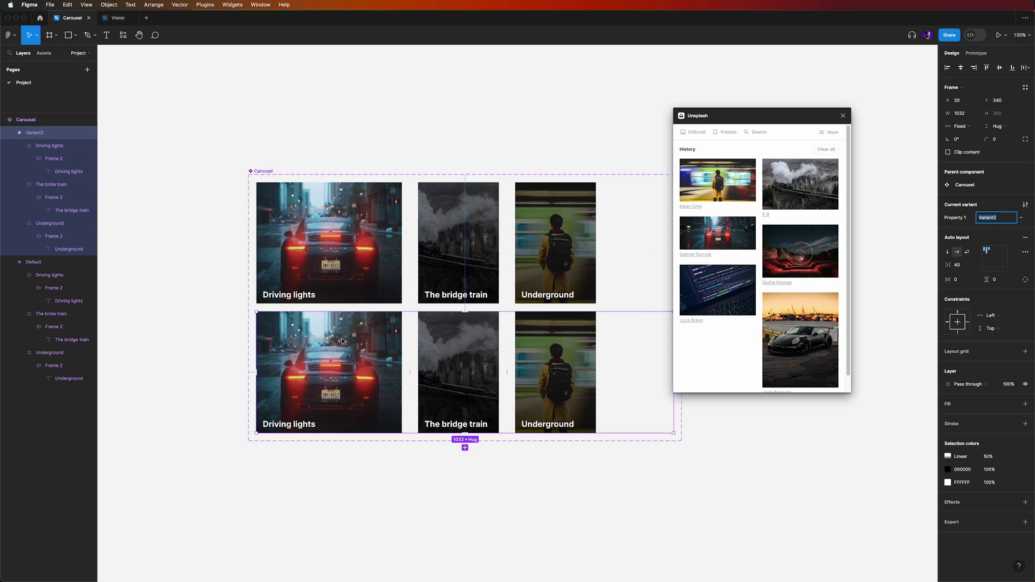
- Close the Unsplash plugin and rename the Carousel component set's variant property as "Selected movie"
{"action": "left_click", "coordinate": [268, 171]}
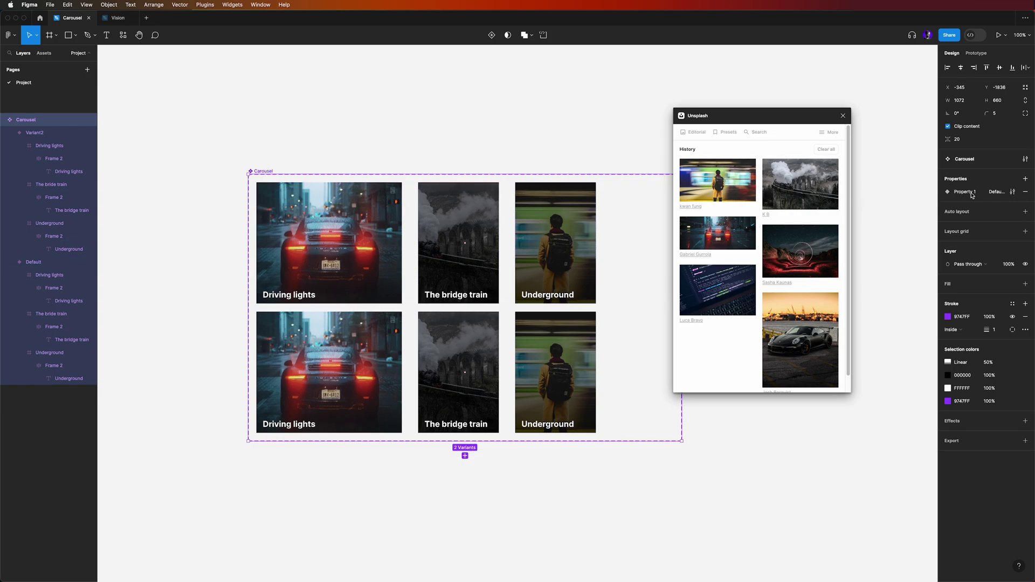
{"action": "left_click", "coordinate": [1013, 193]}
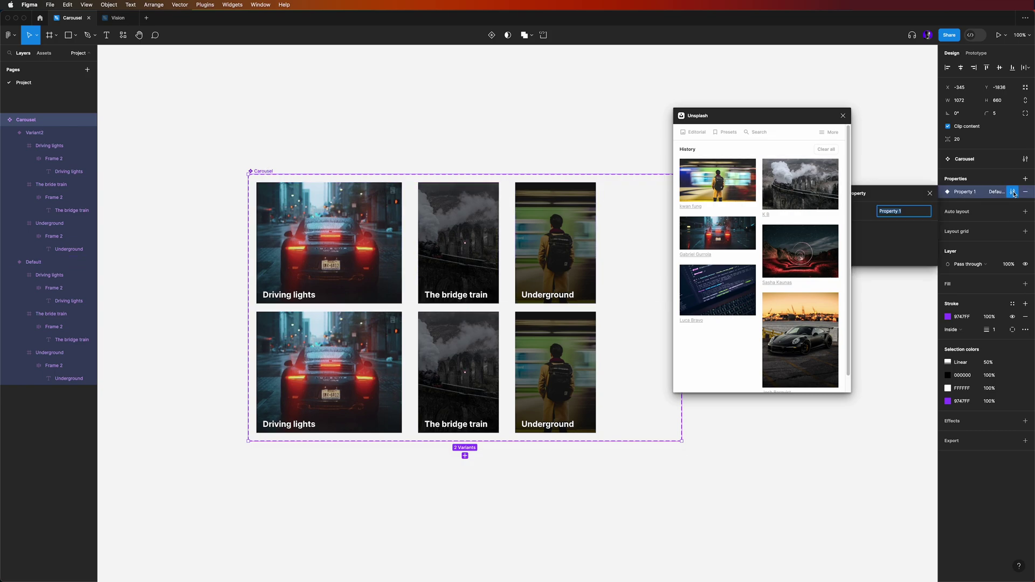
{"action": "left_click", "coordinate": [843, 116]}
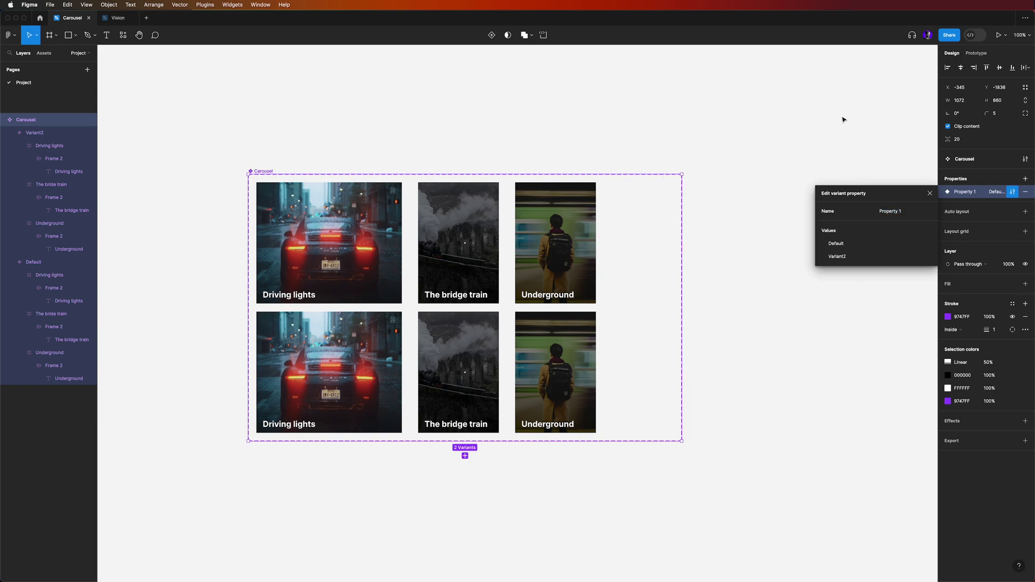
{"action": "left_click", "coordinate": [898, 216]}
{"action": "type", "text": "Selected movie"}
{"action": "key", "text": "Return"}
- Rename the two values of the Selected movie property as "Driving lights" and "The bridge train"
{"action": "left_click", "coordinate": [1012, 193]}
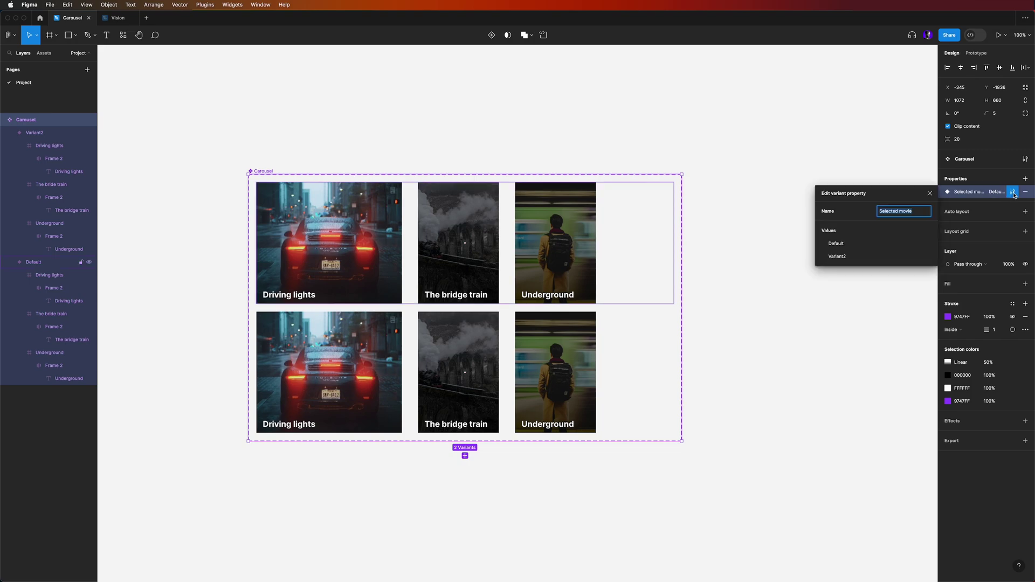
{"action": "left_click", "coordinate": [868, 244]}
{"action": "type", "text": "Driving"}
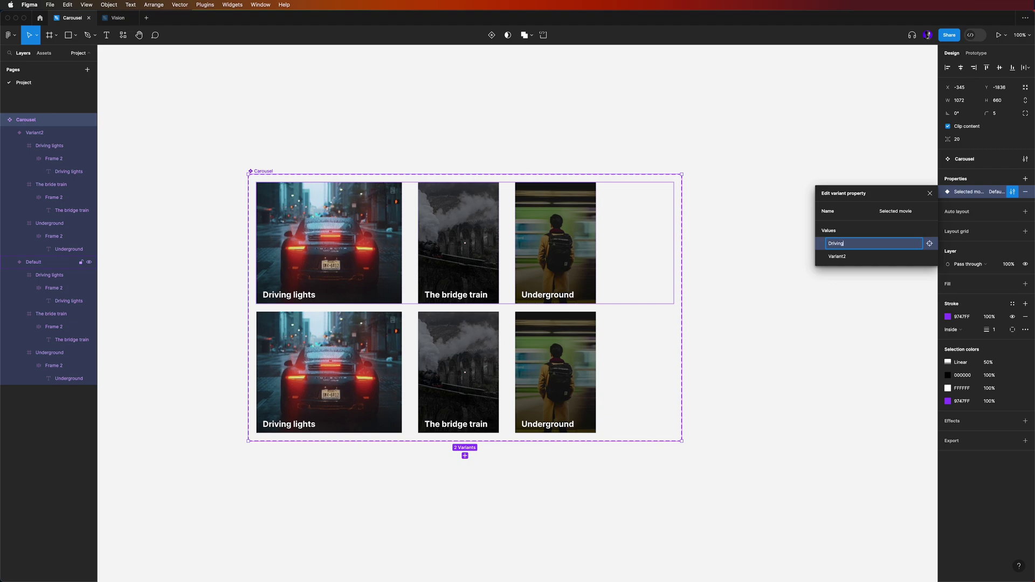
{"action": "type", "text": " lights"}
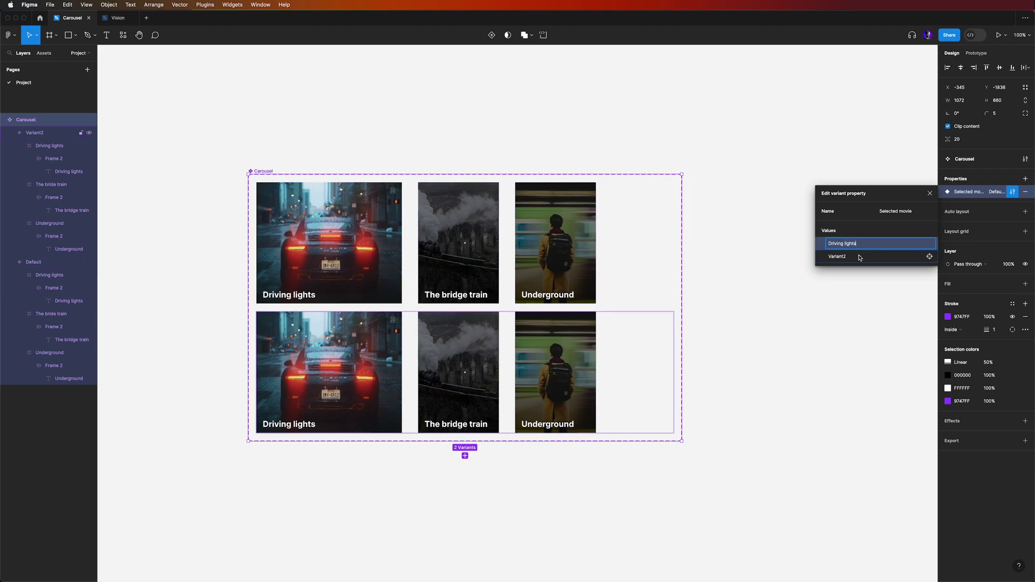
{"action": "left_click", "coordinate": [857, 257]}
{"action": "type", "text": "The bridge trai"}
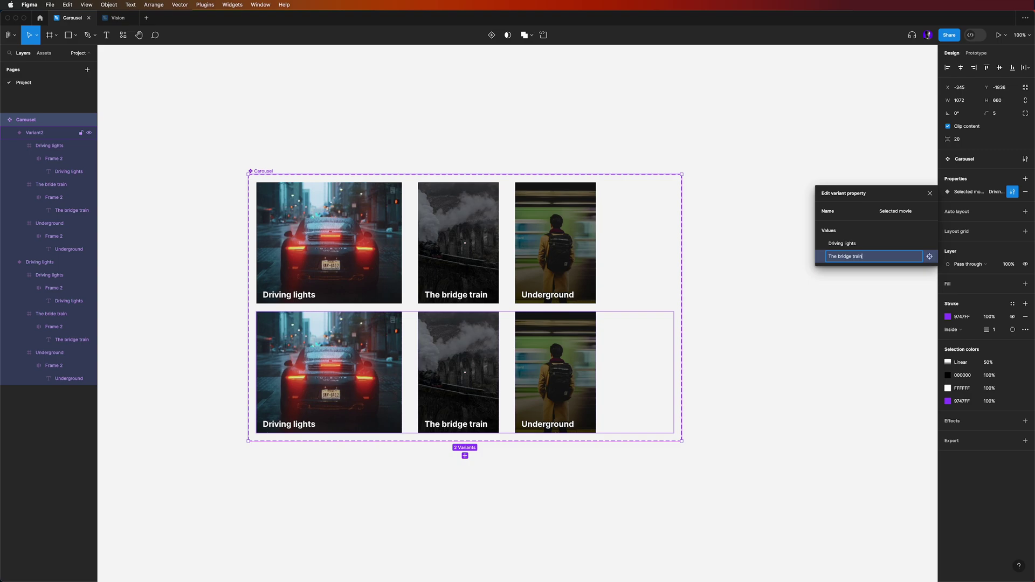
{"action": "left_click", "coordinate": [785, 301]}
- In The bridge train variant, give the Driving lights card a fixed width of 200
{"action": "left_click", "coordinate": [362, 353]}
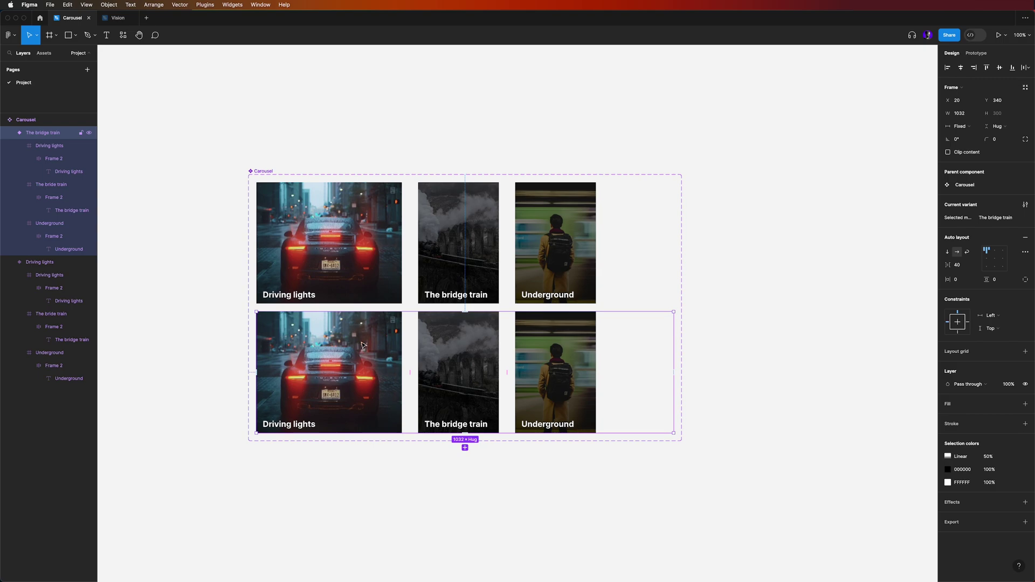
{"action": "double_click", "coordinate": [386, 349]}
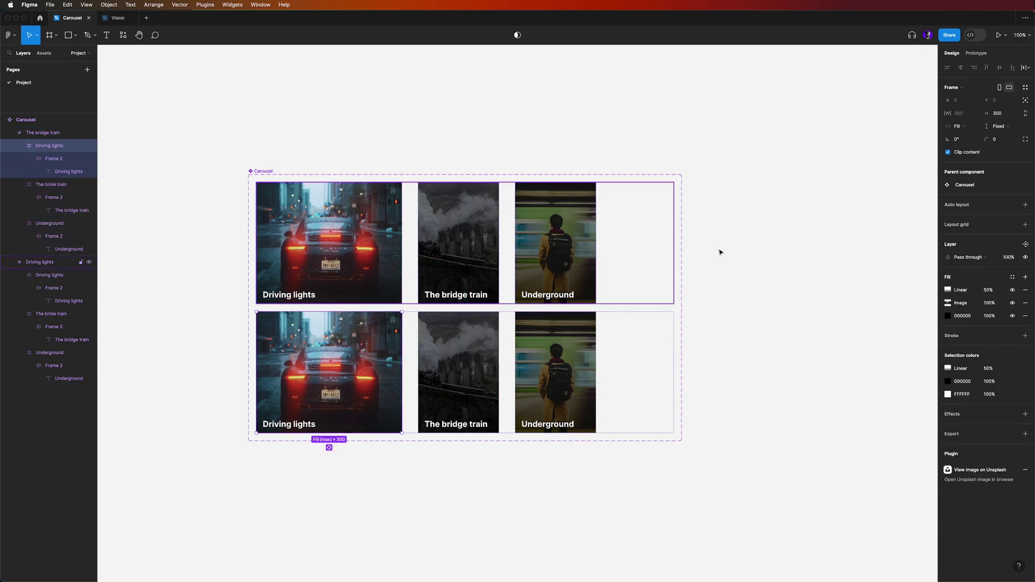
{"action": "left_click", "coordinate": [960, 126]}
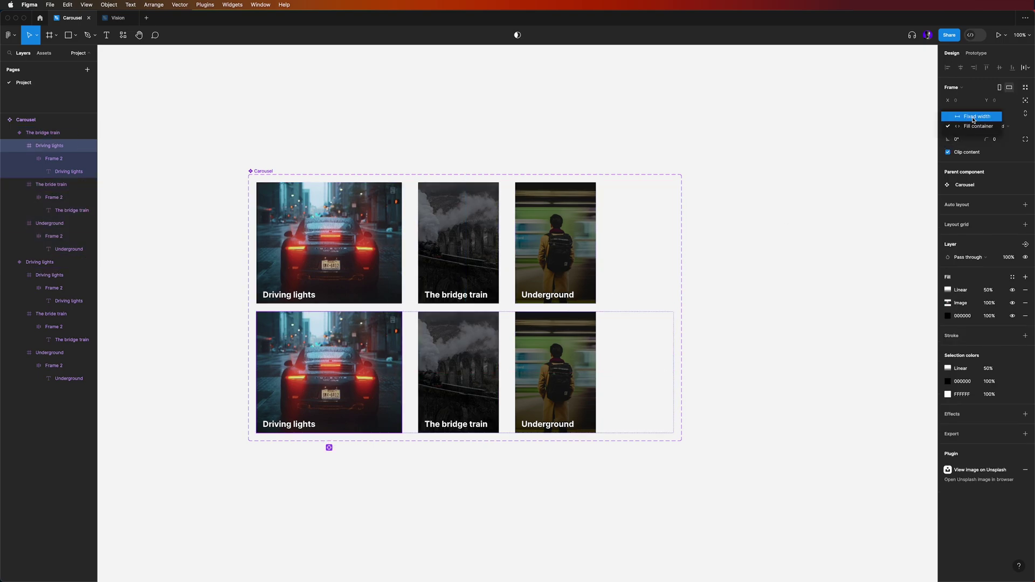
{"action": "left_click", "coordinate": [971, 123]}
{"action": "left_click", "coordinate": [964, 115]}
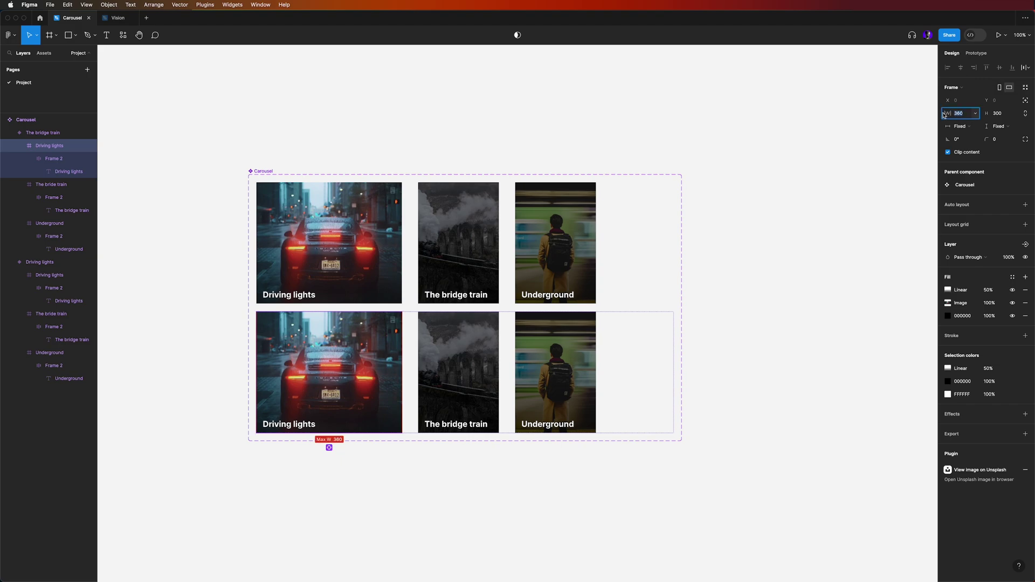
{"action": "type", "text": "200"}
{"action": "key", "text": "Return"}
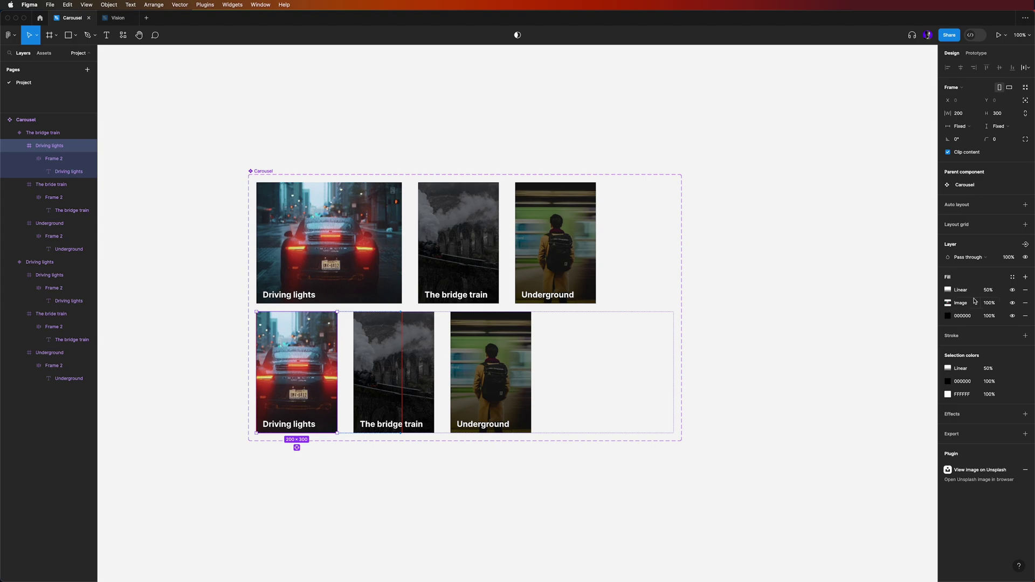
- Dim the Driving lights card in The bridge train variant by setting its image fill opacity to 50%
{"action": "left_click", "coordinate": [989, 303]}
{"action": "type", "text": "50"}
{"action": "key", "text": "Return"}
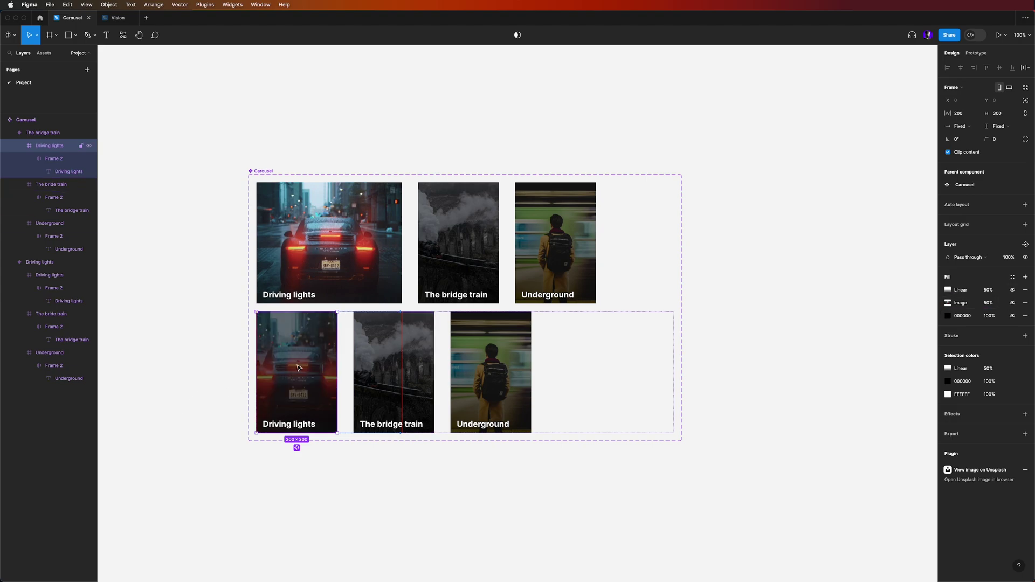
- Set the image fill opacity of the train card in The bridge train variant to 100%
{"action": "left_click", "coordinate": [377, 353]}
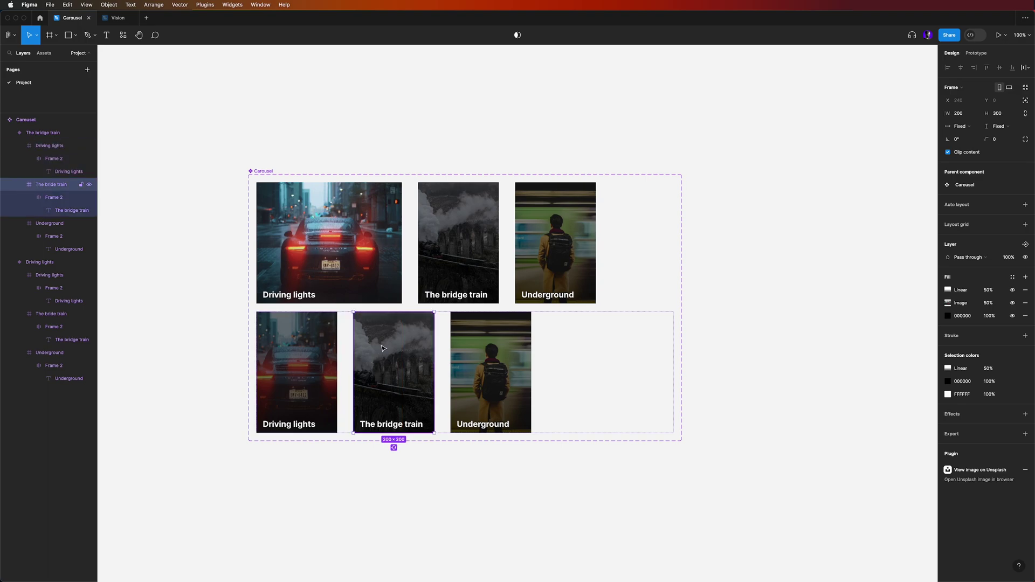
{"action": "left_click", "coordinate": [979, 305]}
{"action": "key", "text": "Return"}
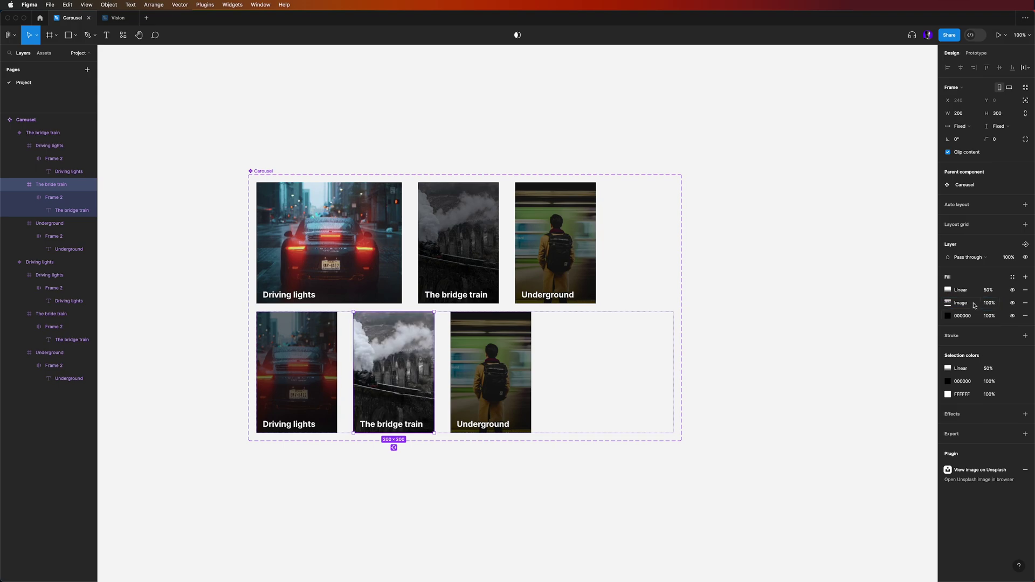
- Make the train card in The bridge train variant fill its container, with a maximum width of 360
{"action": "left_click", "coordinate": [968, 126]}
{"action": "left_click", "coordinate": [976, 137]}
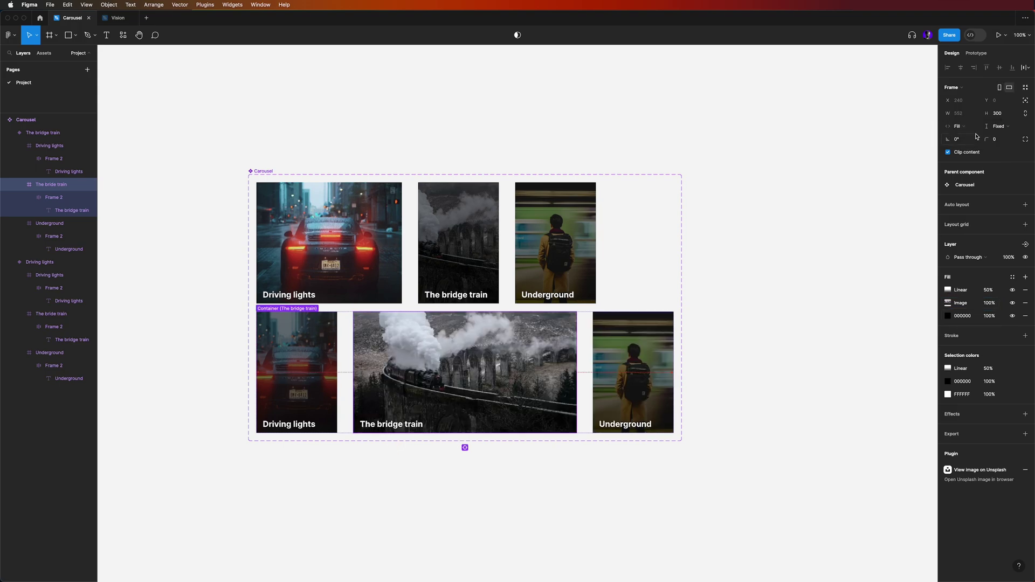
{"action": "left_click", "coordinate": [975, 114]}
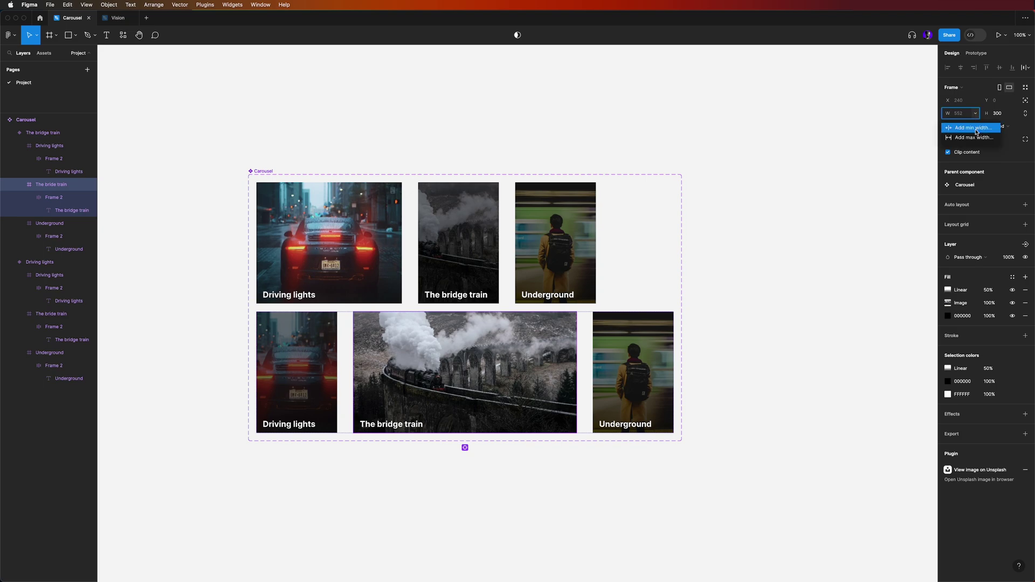
{"action": "left_click", "coordinate": [975, 130]}
{"action": "type", "text": "360"}
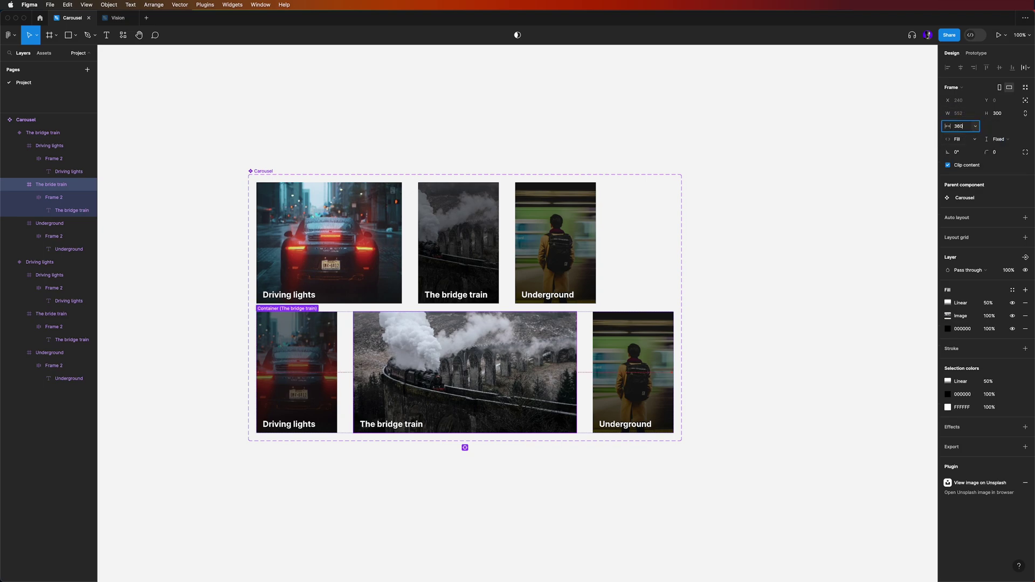
{"action": "key", "text": "Return"}
{"action": "key", "text": "Escape"}
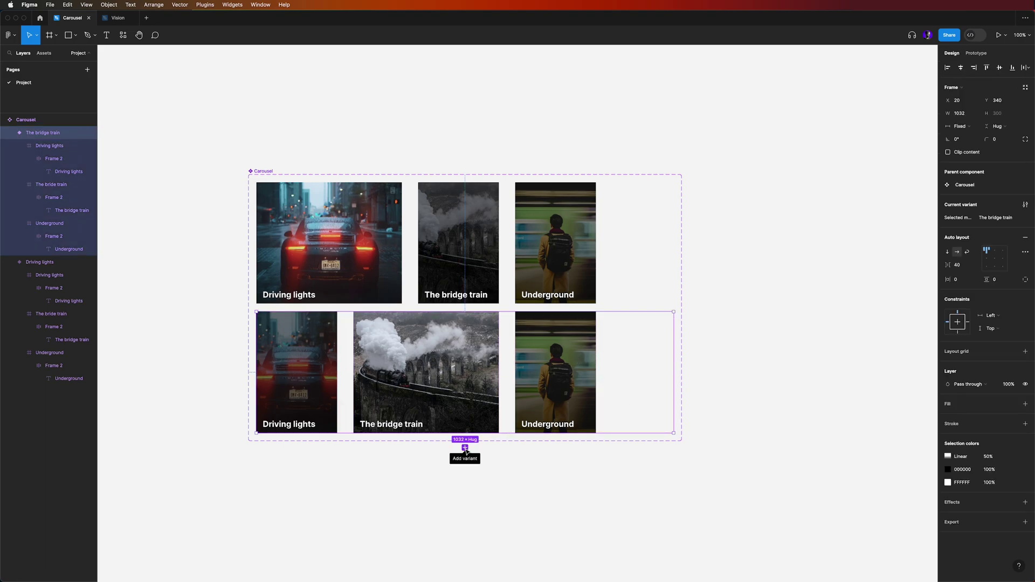
- Add a third variant to the Carousel component set, based on The bridge train variant
{"action": "left_click", "coordinate": [464, 447]}
{"action": "scroll", "coordinate": [465, 450], "scroll_direction": "down", "scroll_amount": 5}
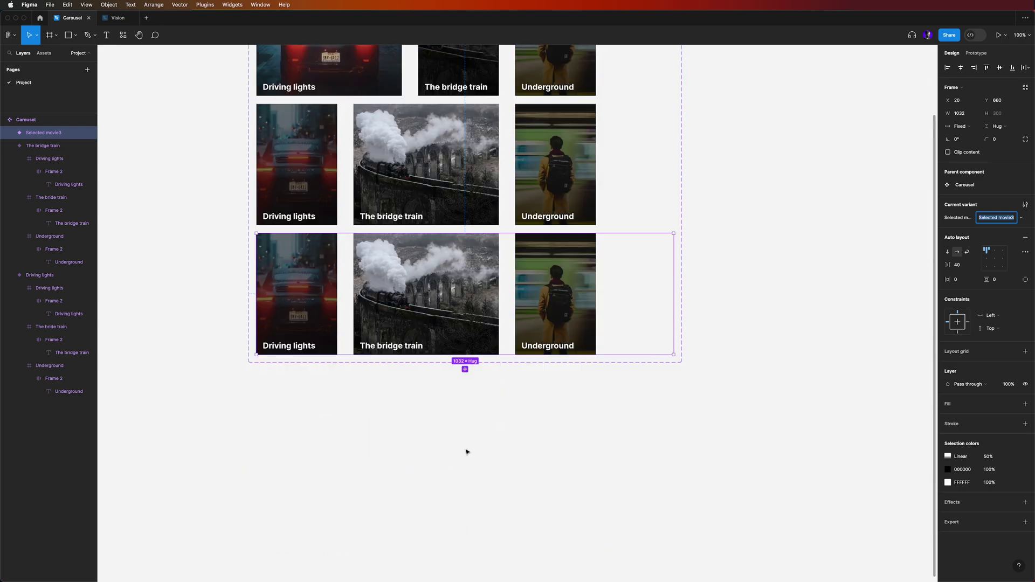
{"action": "scroll", "coordinate": [466, 450], "scroll_direction": "up", "scroll_amount": 2}
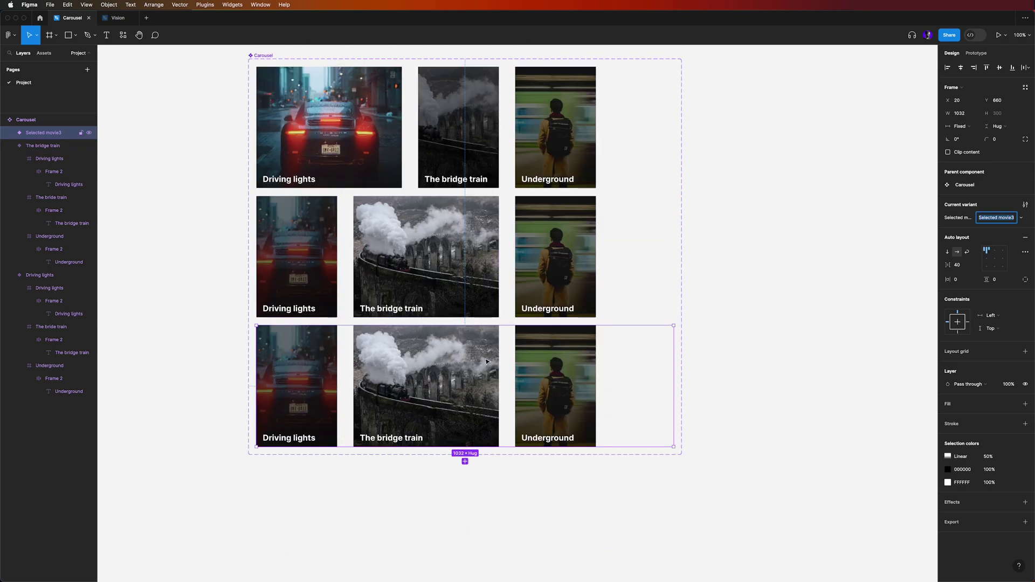
- In the third variant, give The bridge train card a fixed width of 200
{"action": "left_click", "coordinate": [411, 392]}
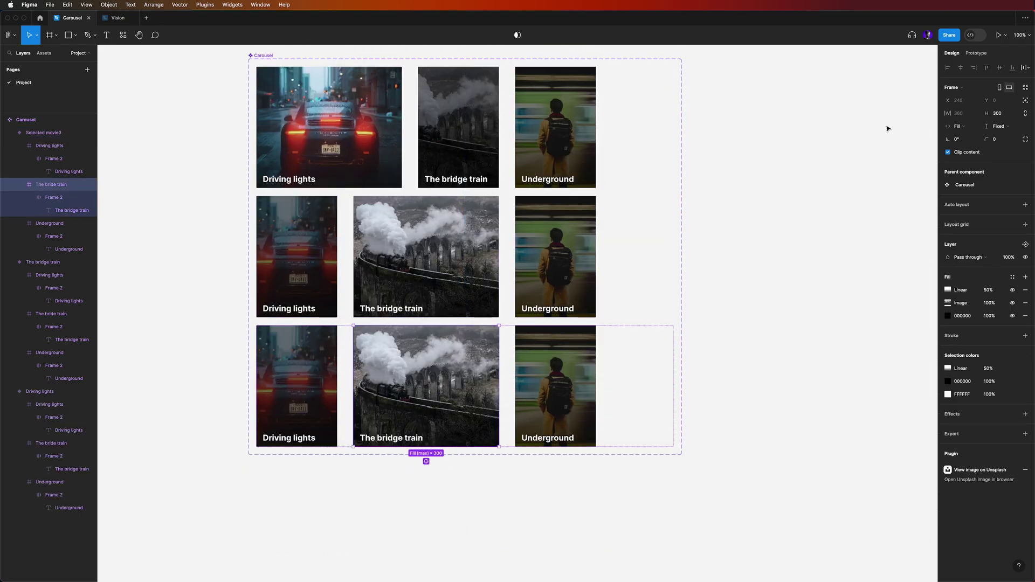
{"action": "left_click", "coordinate": [975, 114]}
{"action": "left_click", "coordinate": [962, 119]}
{"action": "type", "text": "200"}
{"action": "key", "text": "Return"}
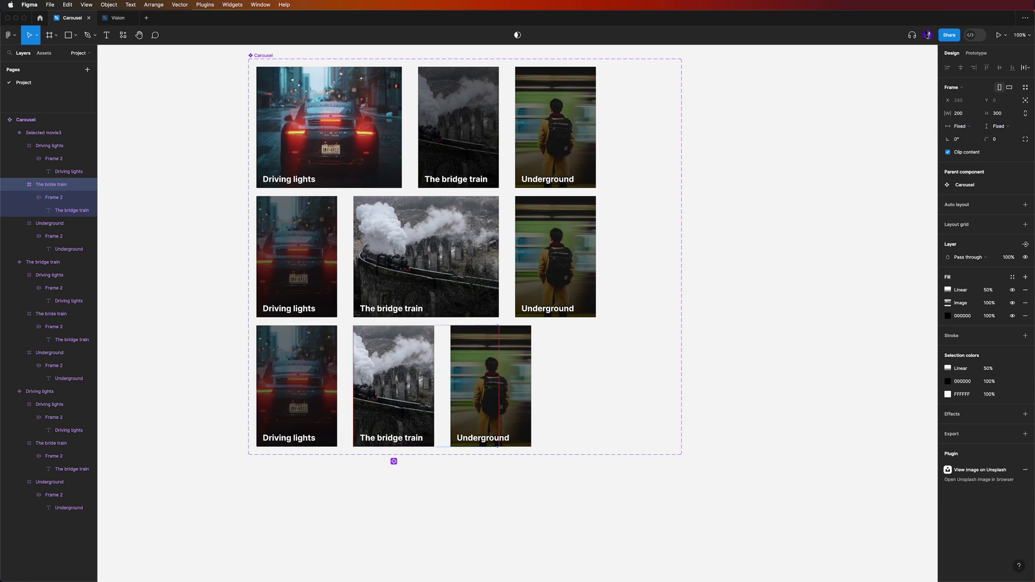
- Set the image fill opacity of The bridge train card in the third variant to 50%
{"action": "left_click", "coordinate": [989, 302]}
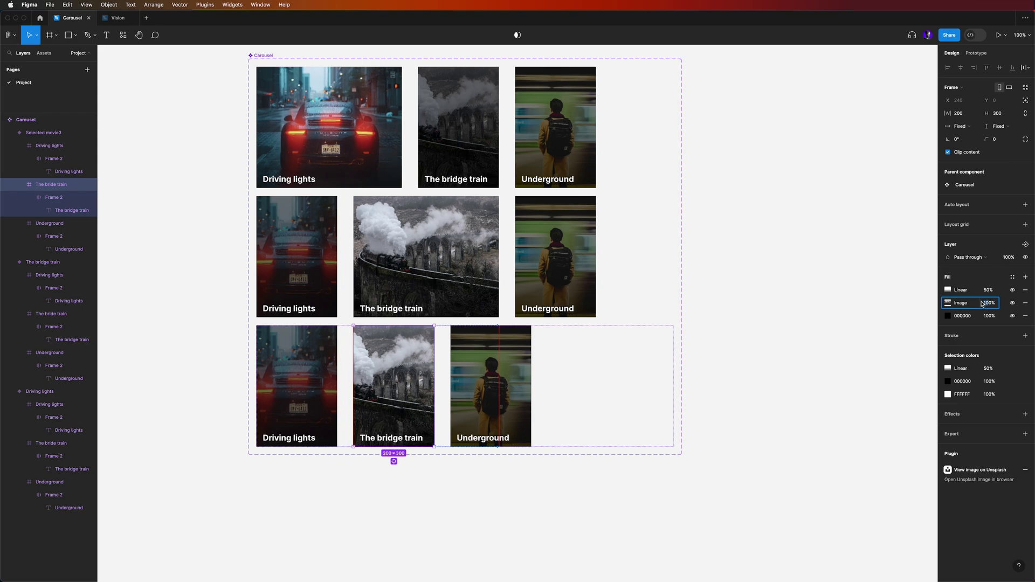
{"action": "type", "text": "50"}
{"action": "key", "text": "Return"}
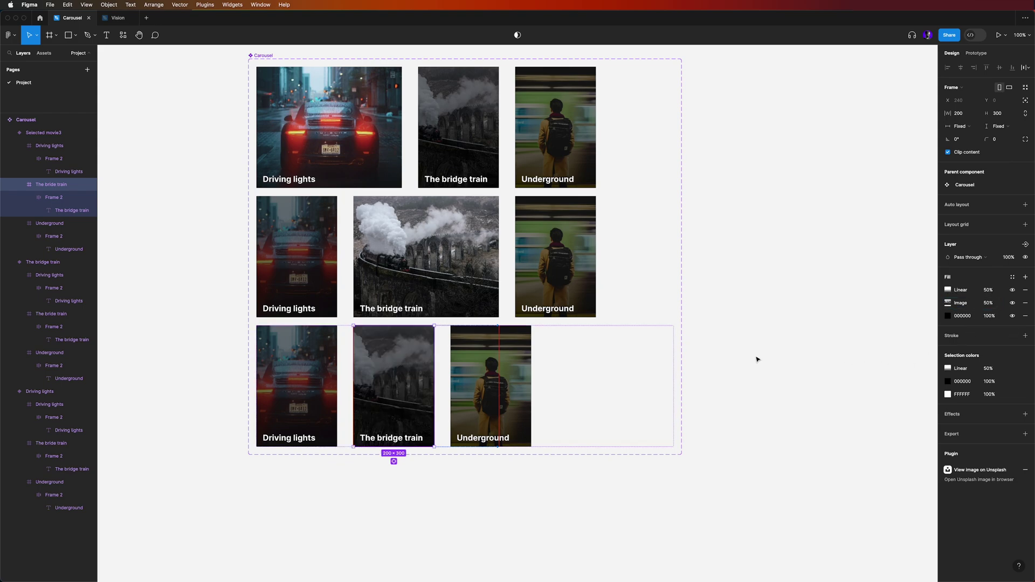
- Make the Underground card in the third variant fill its container, with a maximum width of 360
{"action": "left_click", "coordinate": [458, 383]}
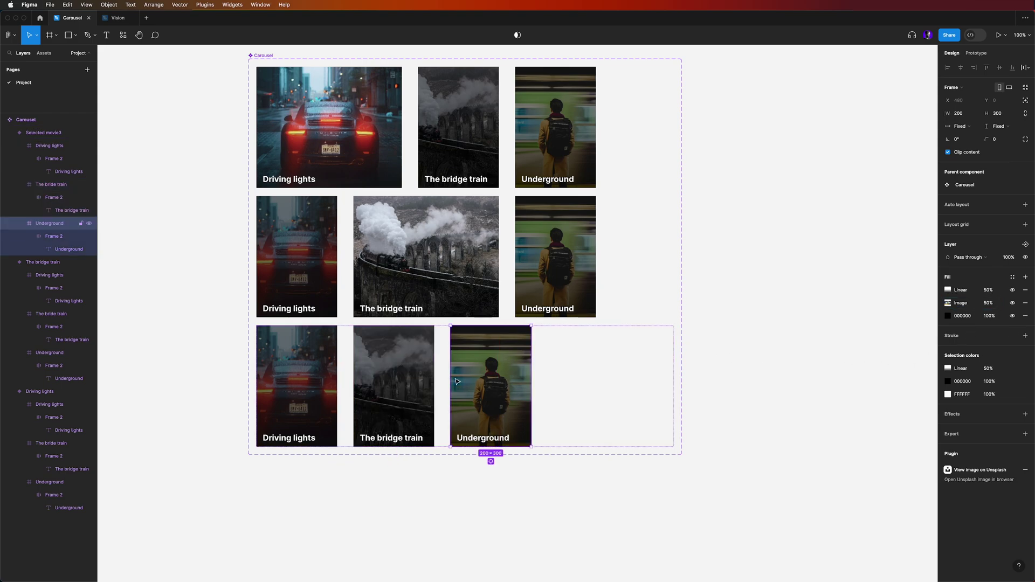
{"action": "left_click", "coordinate": [963, 127]}
{"action": "left_click", "coordinate": [970, 136]}
{"action": "left_click", "coordinate": [974, 114]}
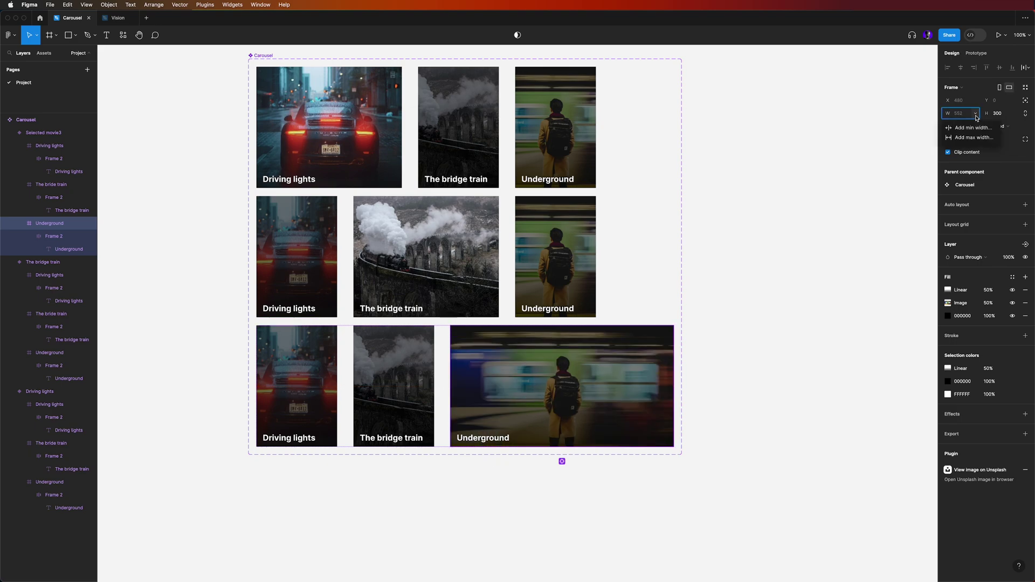
{"action": "left_click", "coordinate": [970, 136]}
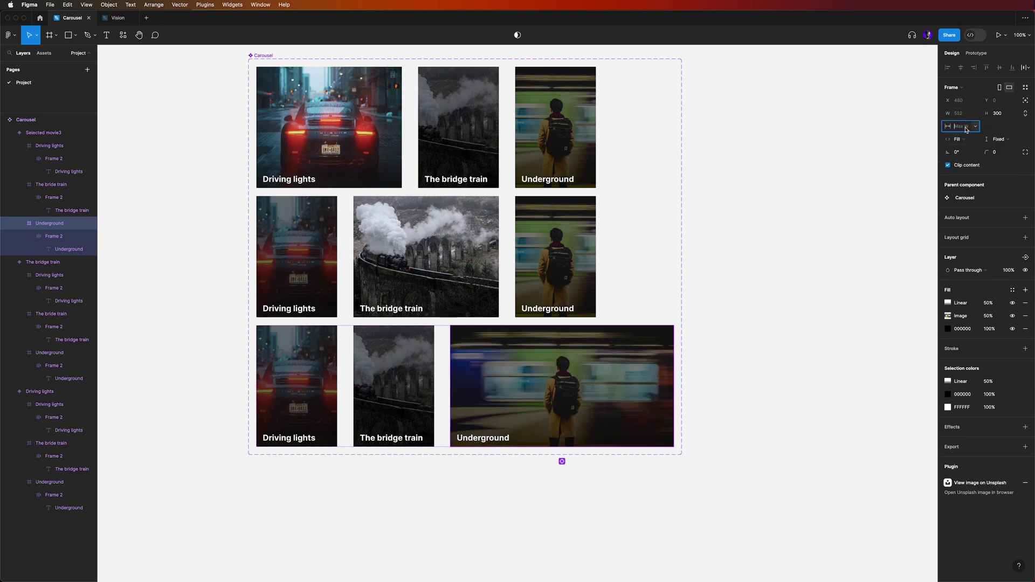
{"action": "type", "text": "360"}
{"action": "key", "text": "Return"}
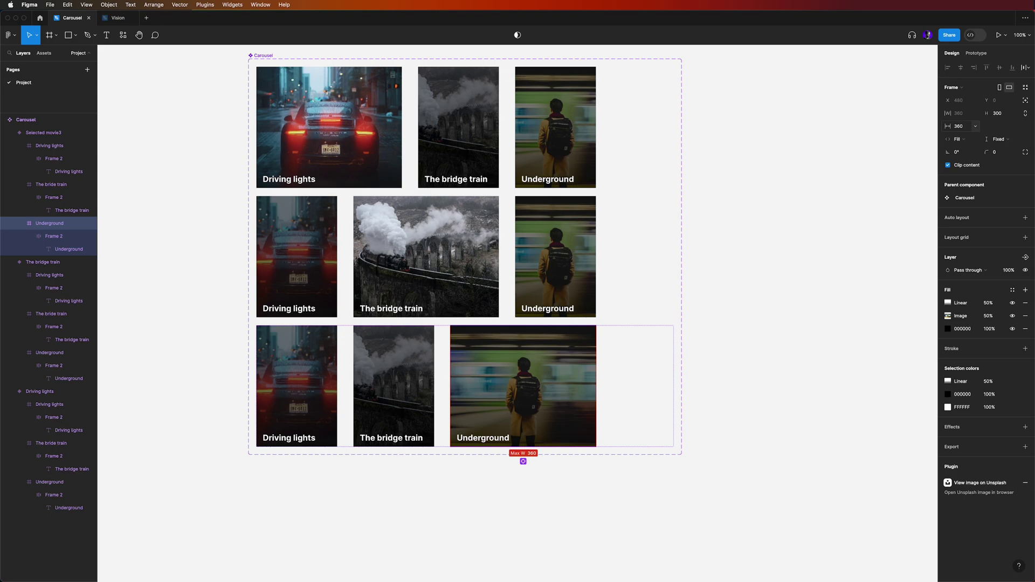
{"action": "left_click", "coordinate": [707, 214]}
{"action": "left_click_drag", "start_coordinate": [706, 214], "coordinate": [771, 245]}
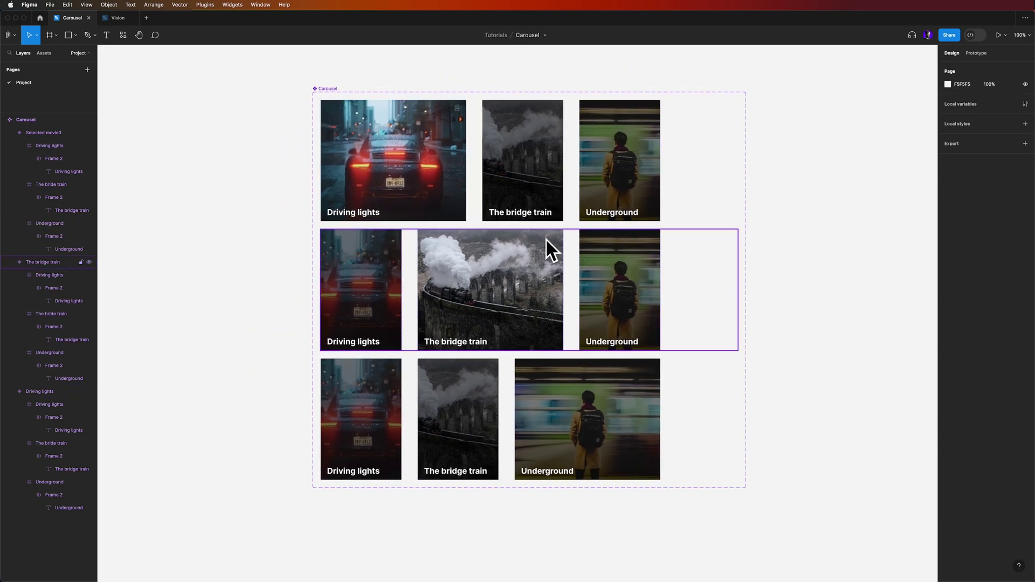
- Set the image fill opacity of the Underground card in the third variant to 100%
{"action": "double_click", "coordinate": [606, 427]}
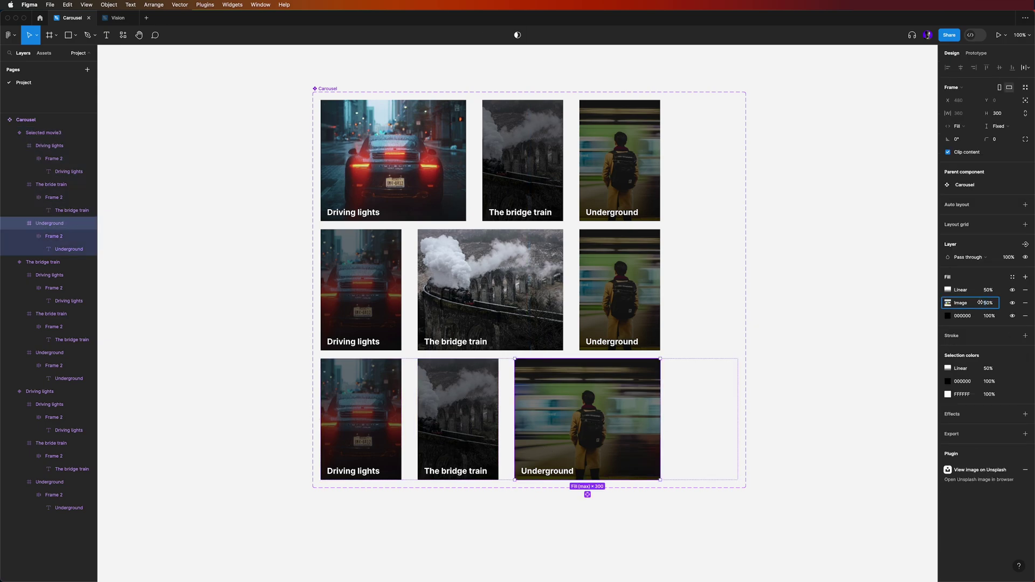
{"action": "key", "text": "Return"}
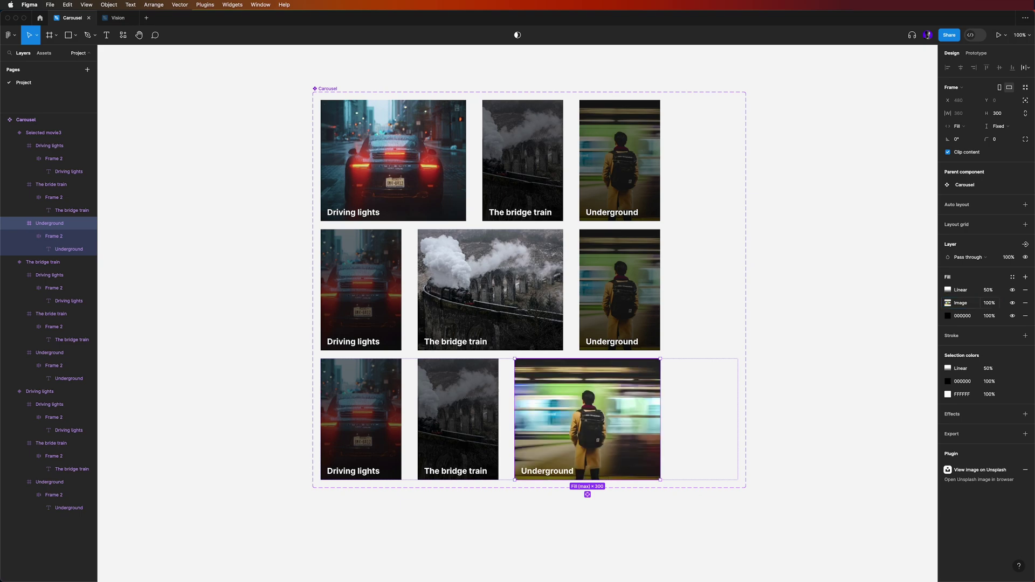
{"action": "key", "text": "Escape"}
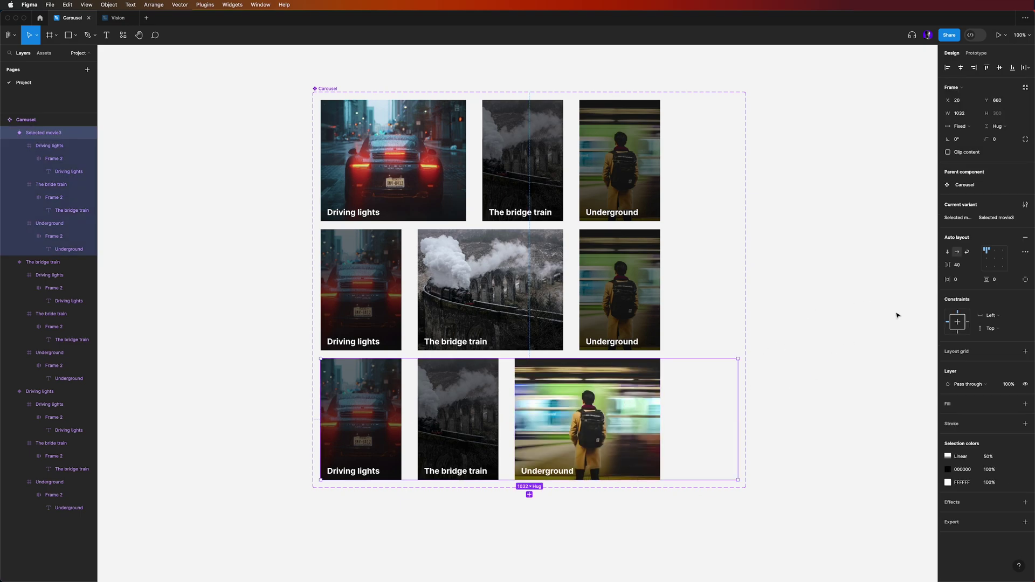
- Set the third variant's Selected movie property value to Underground
{"action": "left_click", "coordinate": [999, 218]}
{"action": "type", "text": "Underground"}
{"action": "key", "text": "Return"}
{"action": "left_click", "coordinate": [734, 325]}
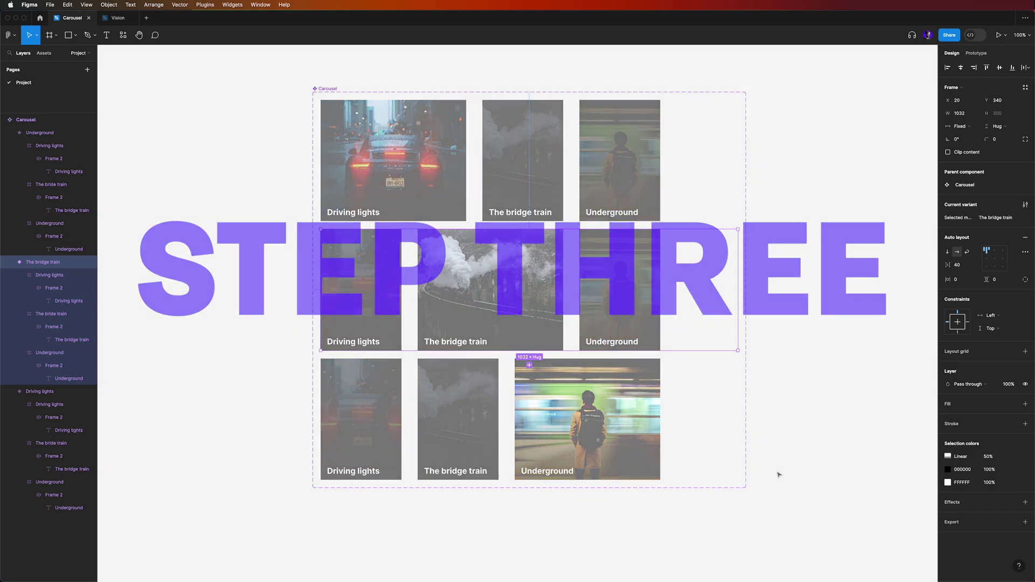
{"action": "left_click", "coordinate": [777, 474]}
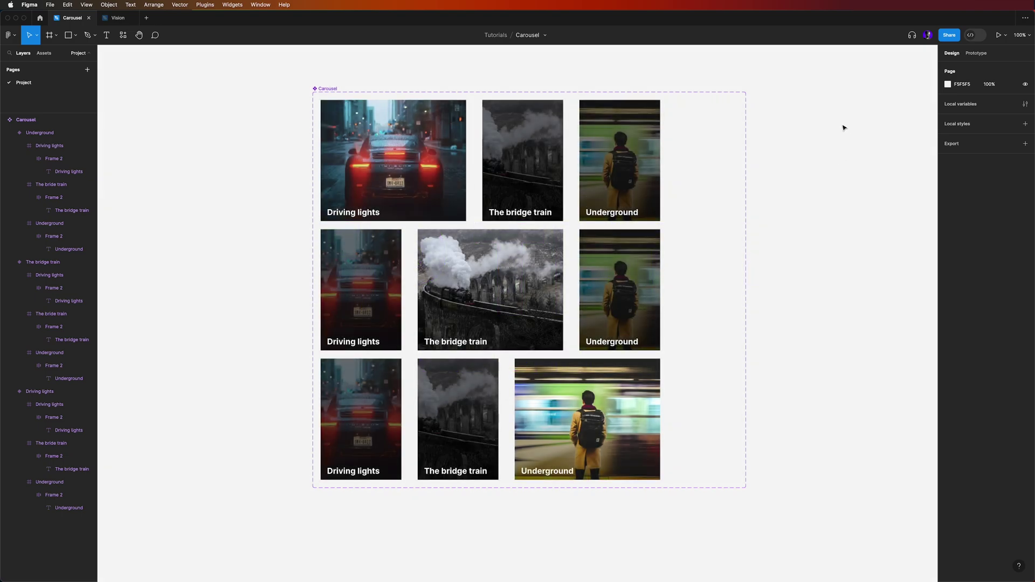
- In the Driving lights variant, add an on-click Change to interaction from The bridge train card to The bridge train variant
{"action": "left_click", "coordinate": [977, 54]}
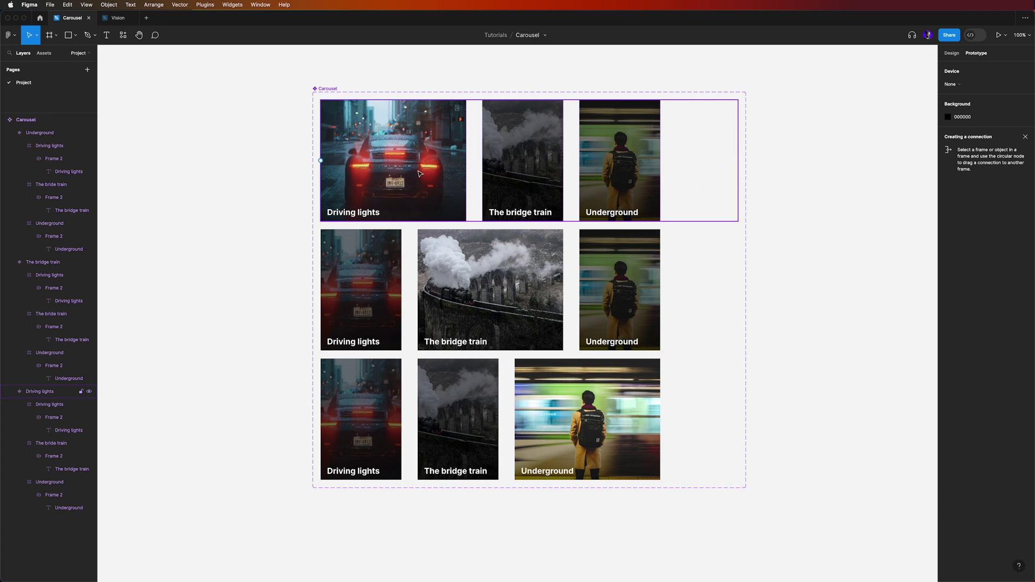
{"action": "left_click", "coordinate": [526, 163]}
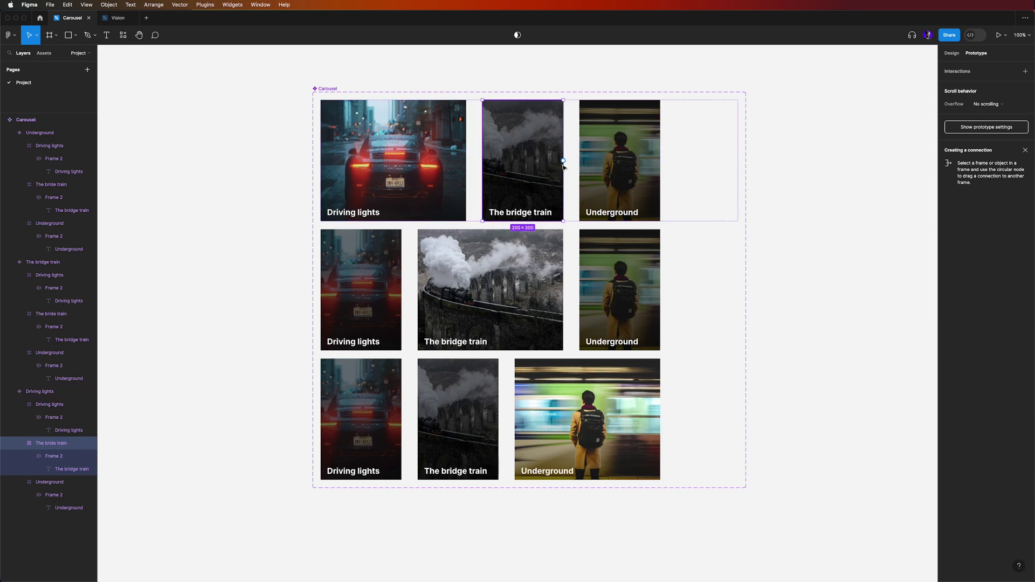
{"action": "left_click_drag", "start_coordinate": [563, 161], "coordinate": [569, 263]}
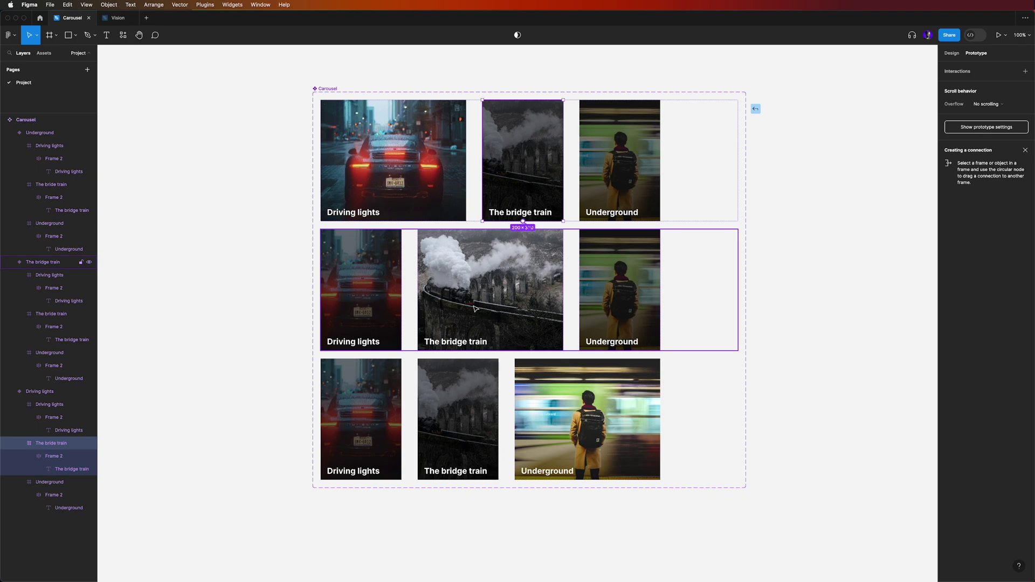
{"action": "left_click_drag", "start_coordinate": [474, 308], "coordinate": [474, 308]}
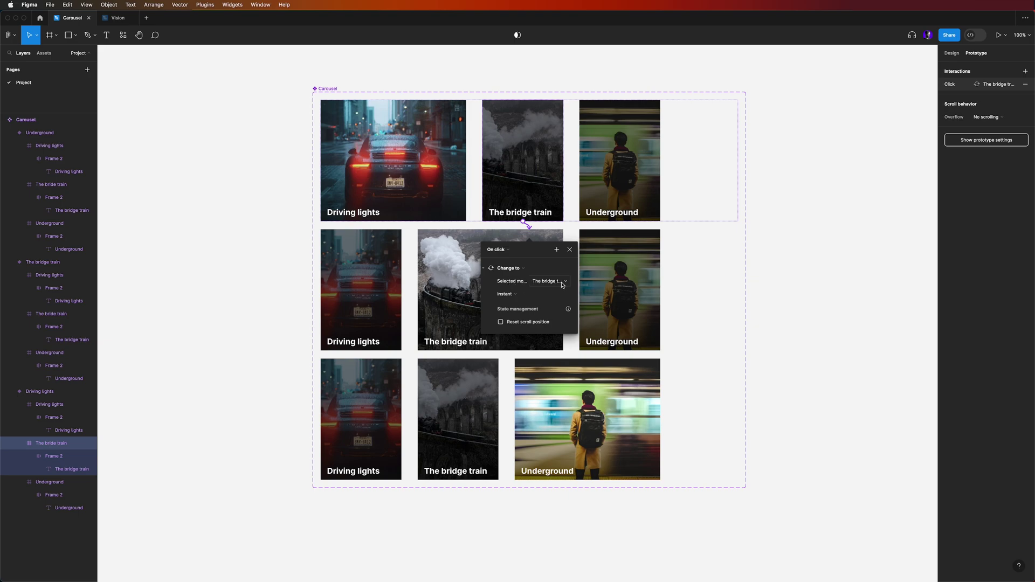
- Set the new interaction's animation to Smart animate with the Gentle curve
{"action": "left_click", "coordinate": [521, 294]}
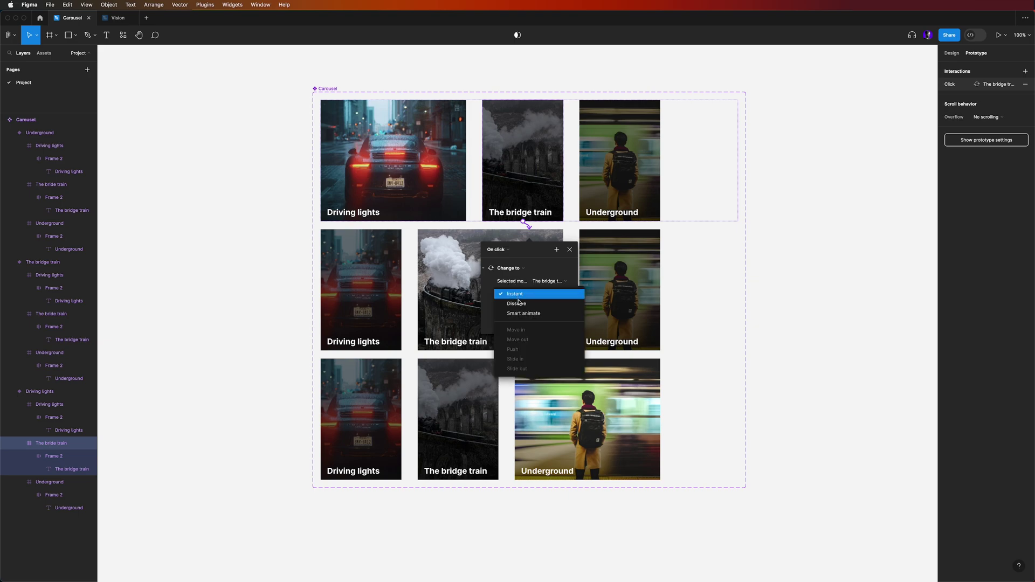
{"action": "left_click", "coordinate": [520, 314]}
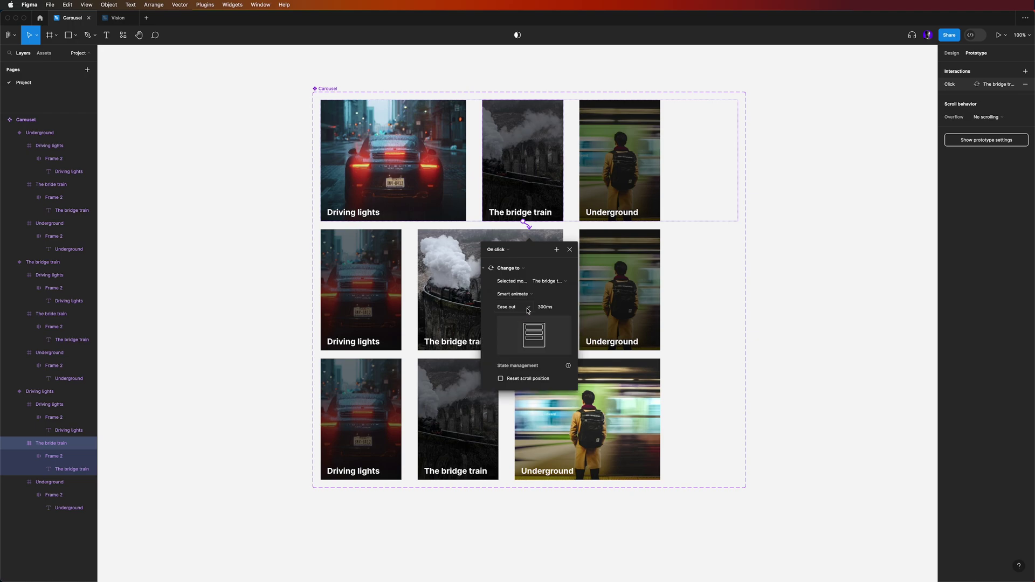
{"action": "left_click", "coordinate": [527, 309]}
{"action": "left_click", "coordinate": [527, 373]}
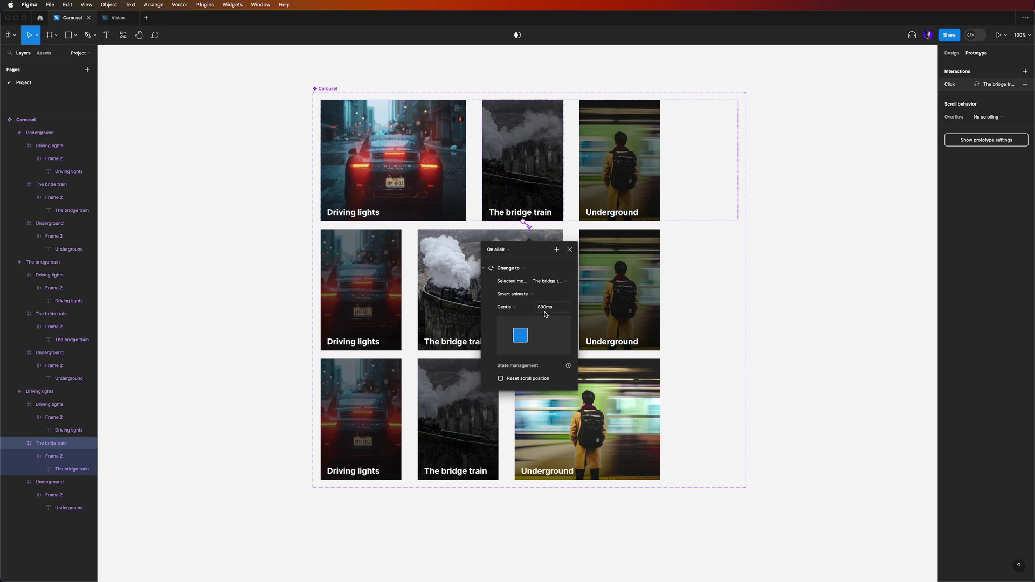
{"action": "left_click", "coordinate": [569, 250]}
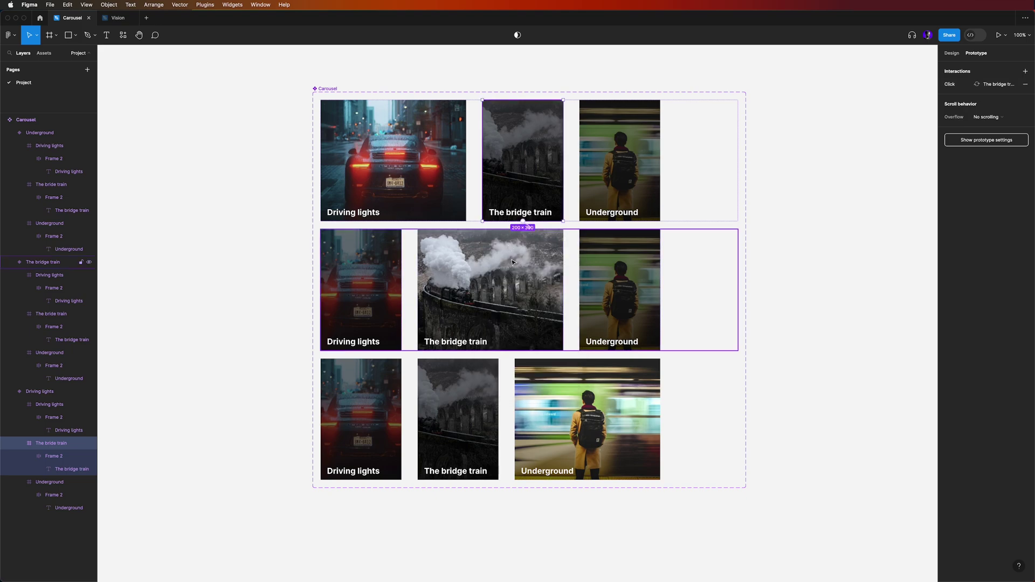
- In the Driving lights variant, link the Underground card to the Underground variant with an on-click Smart animate interaction
{"action": "left_click", "coordinate": [619, 205]}
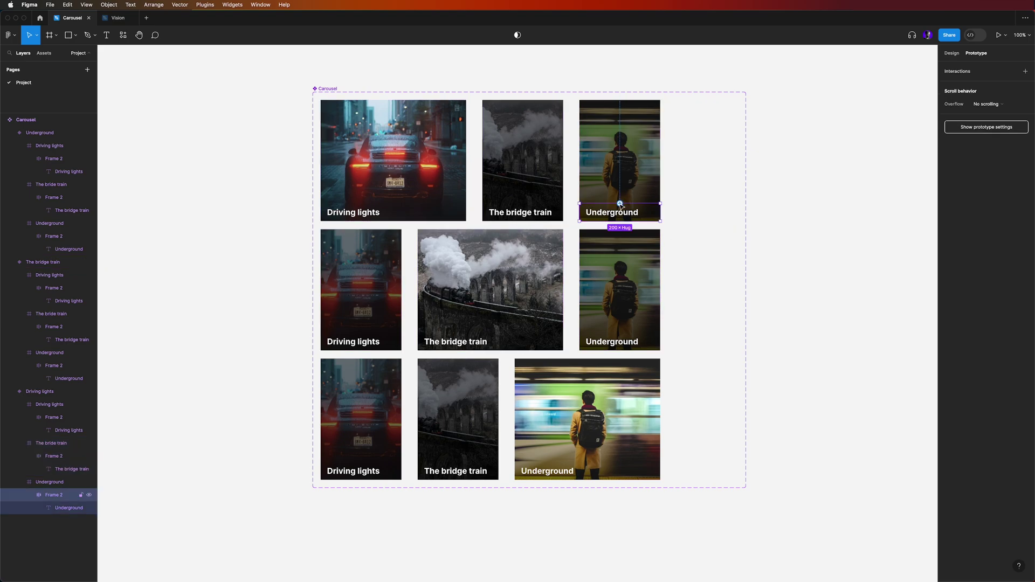
{"action": "left_click", "coordinate": [596, 179]}
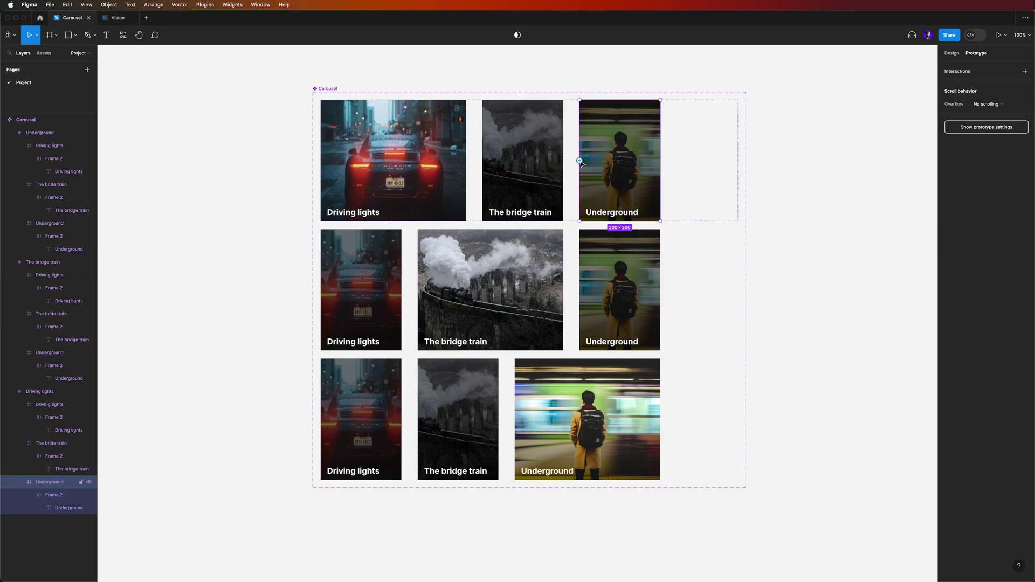
{"action": "left_click_drag", "start_coordinate": [579, 161], "coordinate": [586, 396]}
{"action": "left_click_drag", "start_coordinate": [586, 434], "coordinate": [586, 434]}
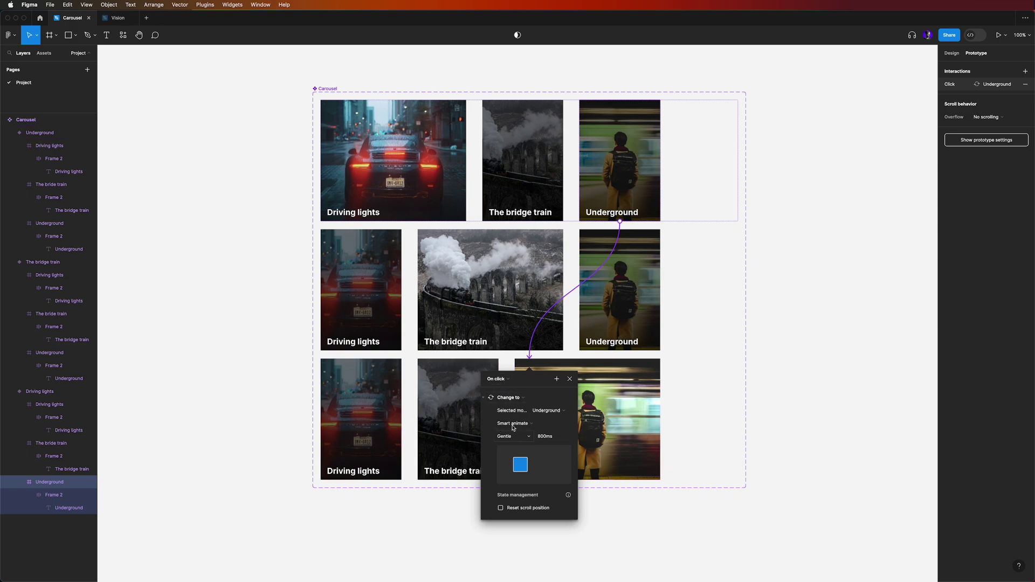
{"action": "left_click", "coordinate": [569, 379]}
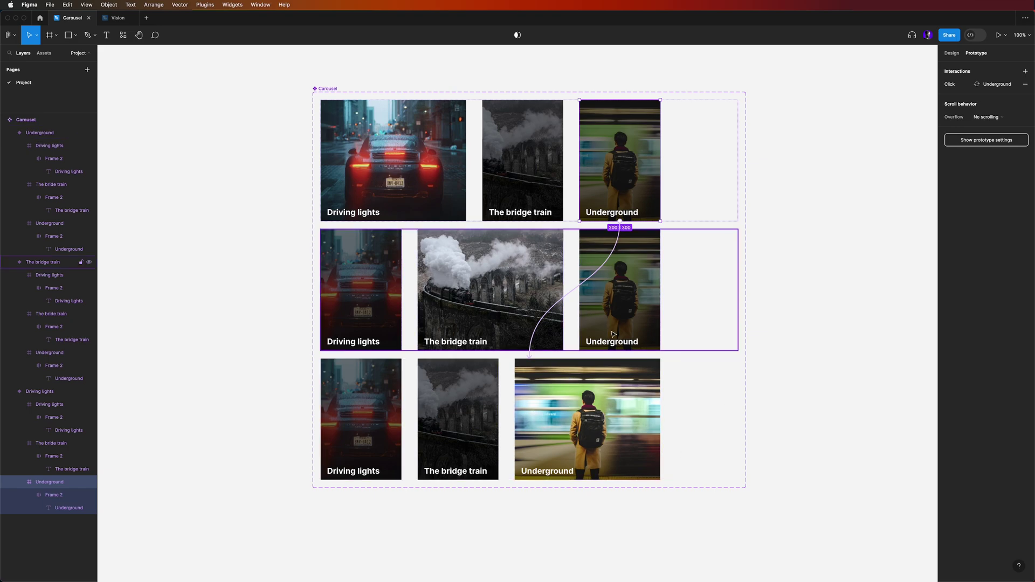
- In The bridge train variant, link the Driving lights card to the Driving lights variant with an on-click Smart animate interaction
{"action": "left_click", "coordinate": [378, 311]}
{"action": "left_click", "coordinate": [378, 311]}
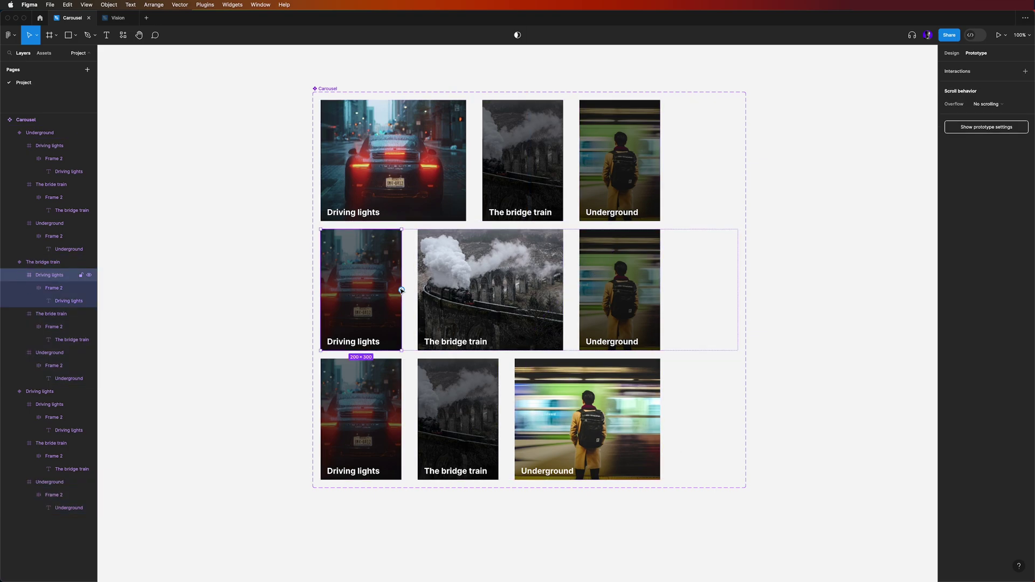
{"action": "left_click_drag", "start_coordinate": [401, 291], "coordinate": [427, 176]}
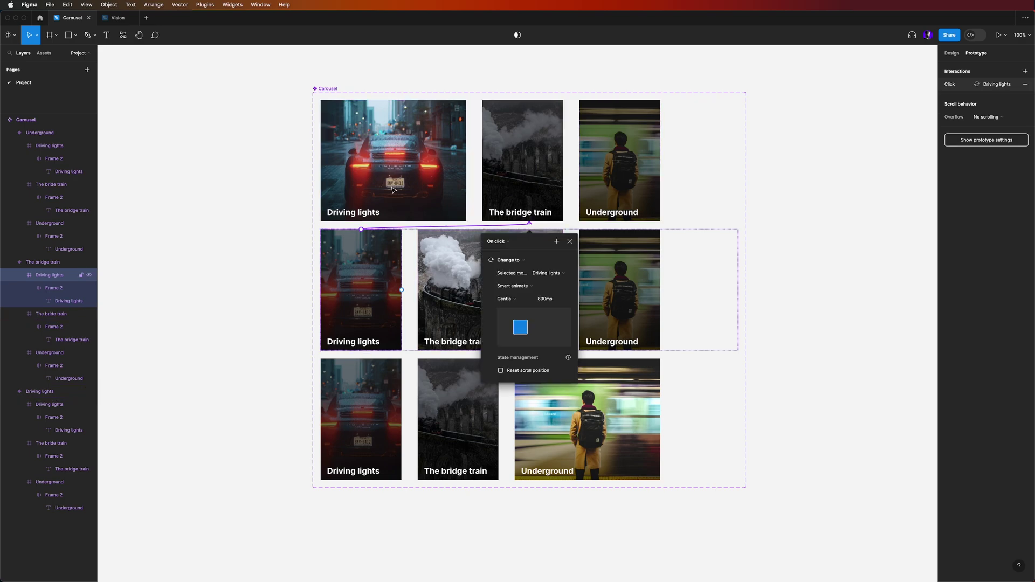
{"action": "left_click", "coordinate": [569, 242]}
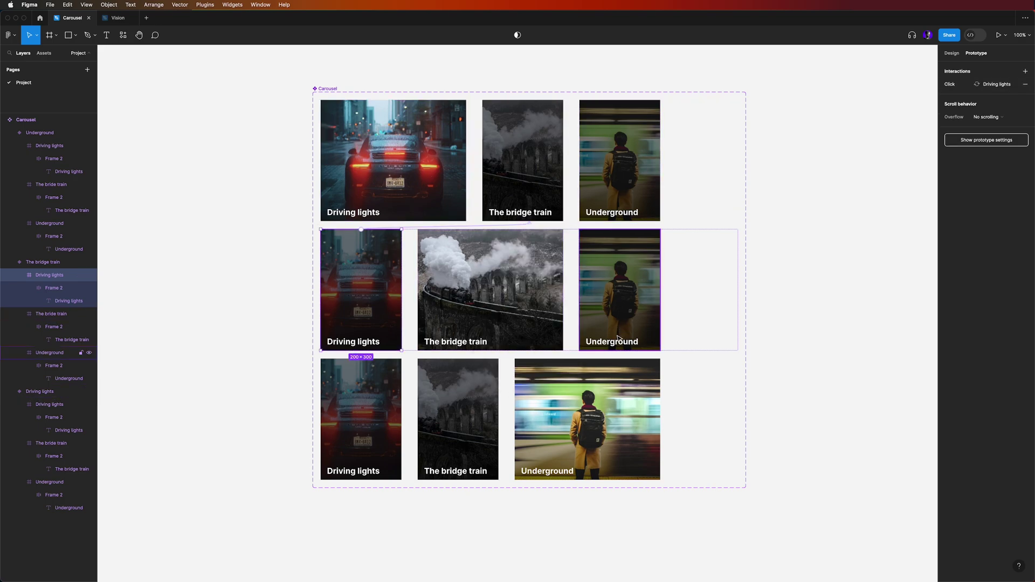
- In the Underground variant, link the Driving lights and The bridge train cards to the variants of the same names
{"action": "left_click", "coordinate": [374, 409]}
{"action": "left_click_drag", "start_coordinate": [402, 419], "coordinate": [427, 188]}
{"action": "left_click", "coordinate": [454, 442]}
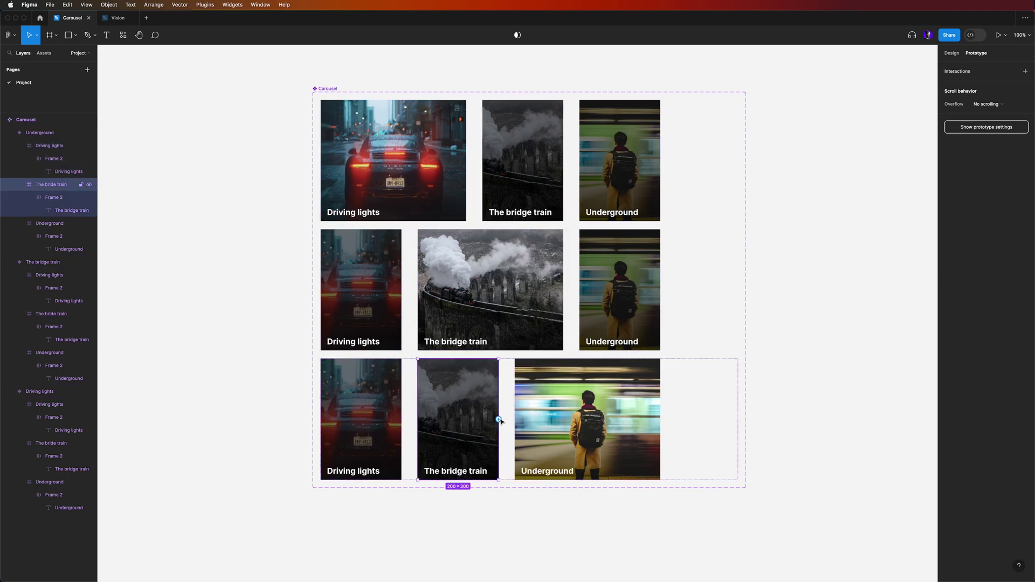
{"action": "left_click_drag", "start_coordinate": [499, 418], "coordinate": [509, 311]}
- In The bridge train variant, link the Underground card to the Underground variant
{"action": "left_click", "coordinate": [603, 279]}
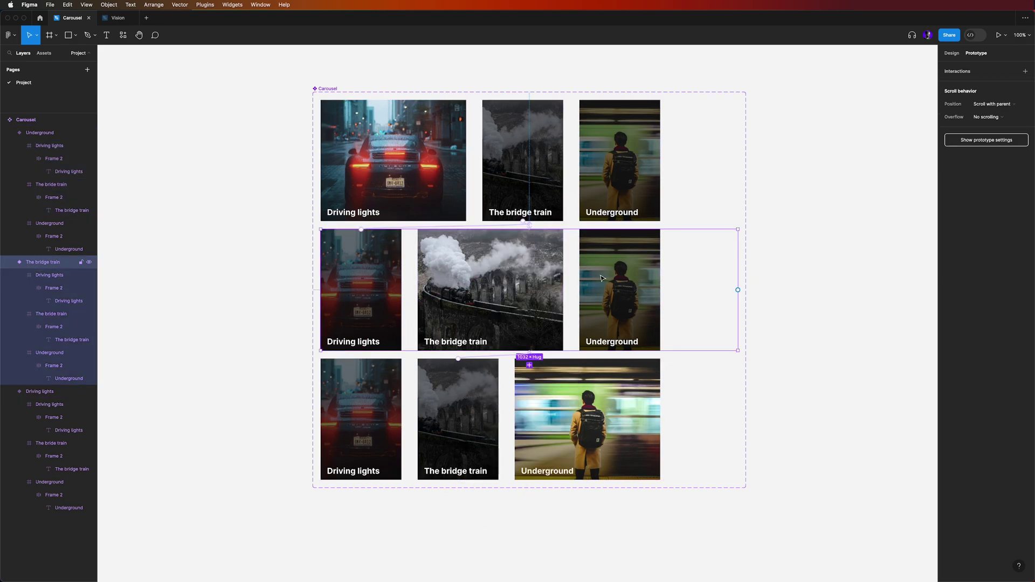
{"action": "left_click_drag", "start_coordinate": [660, 292], "coordinate": [637, 409]}
{"action": "left_click", "coordinate": [821, 383]}
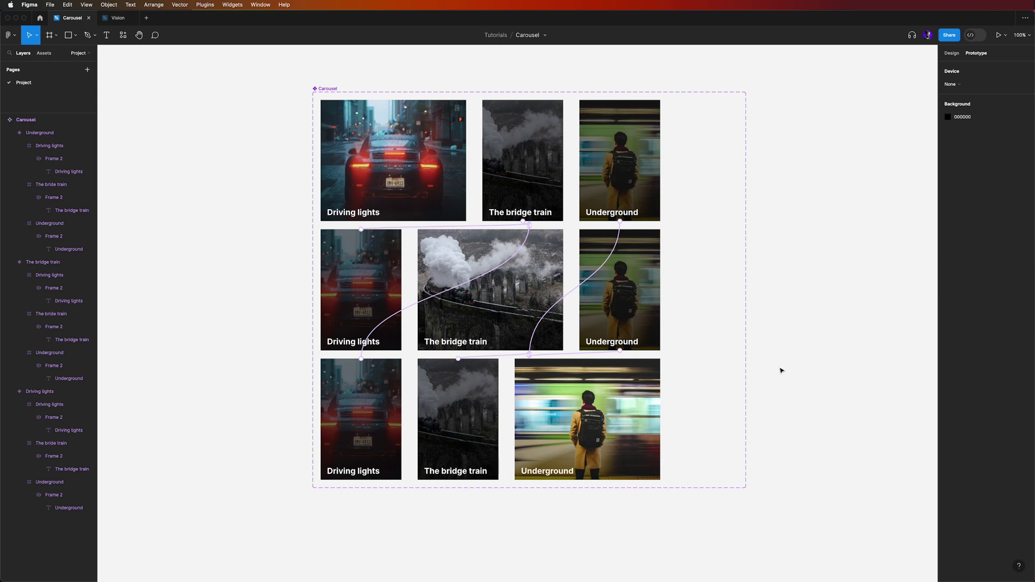
- Draw a frame about 1129 × 549 above the Carousel component set and name it Playground
{"action": "scroll", "coordinate": [781, 370], "scroll_direction": "left", "scroll_amount": 1}
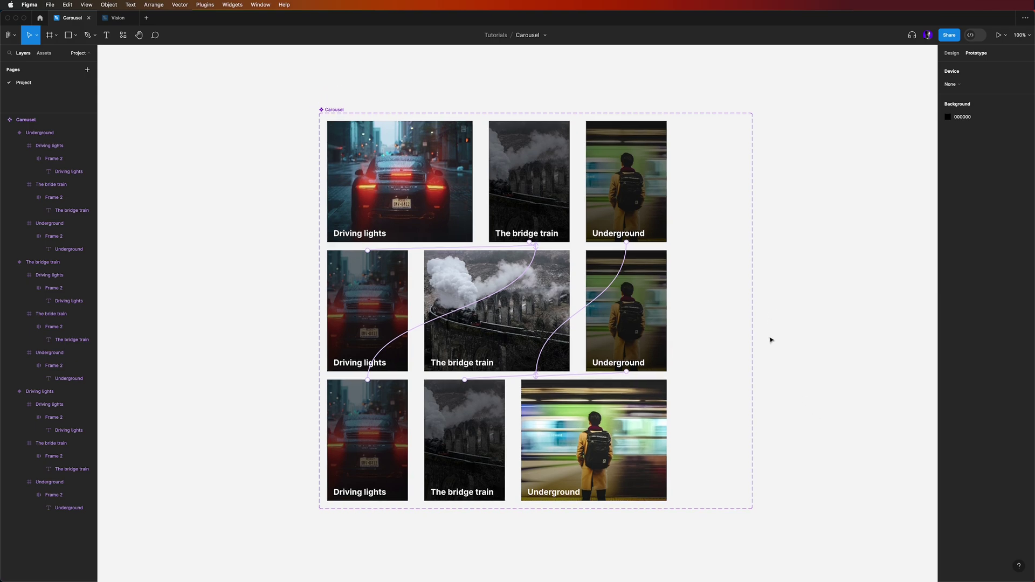
{"action": "scroll", "coordinate": [771, 340], "scroll_direction": "up", "scroll_amount": 10}
{"action": "key", "text": "f"}
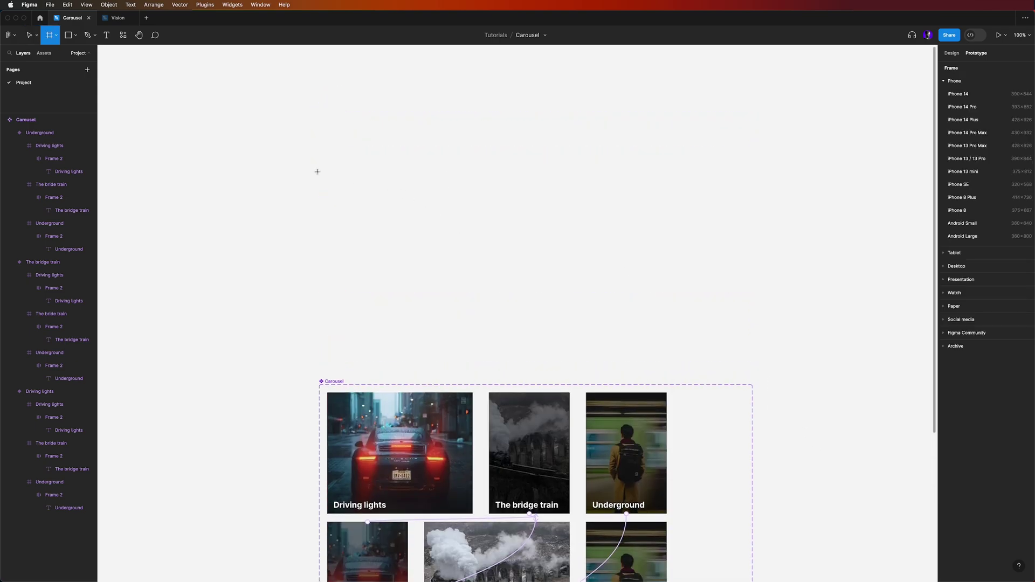
{"action": "left_click_drag", "start_coordinate": [305, 114], "coordinate": [761, 336]}
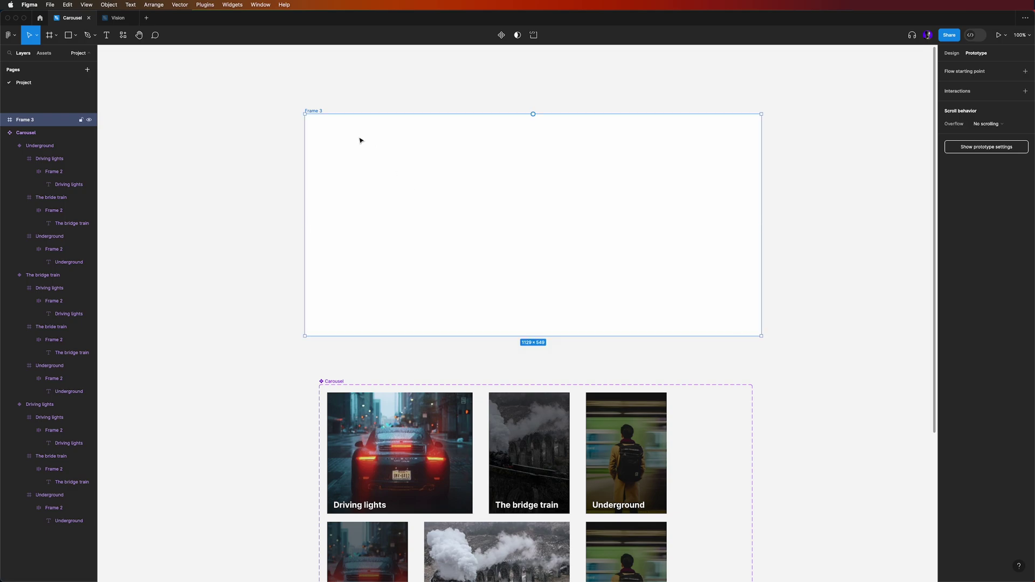
{"action": "double_click", "coordinate": [320, 111]}
{"action": "type", "text": "Playground"}
{"action": "key", "text": "Return"}
- Change the Playground frame's fill color to black, 000000
{"action": "left_click", "coordinate": [952, 54]}
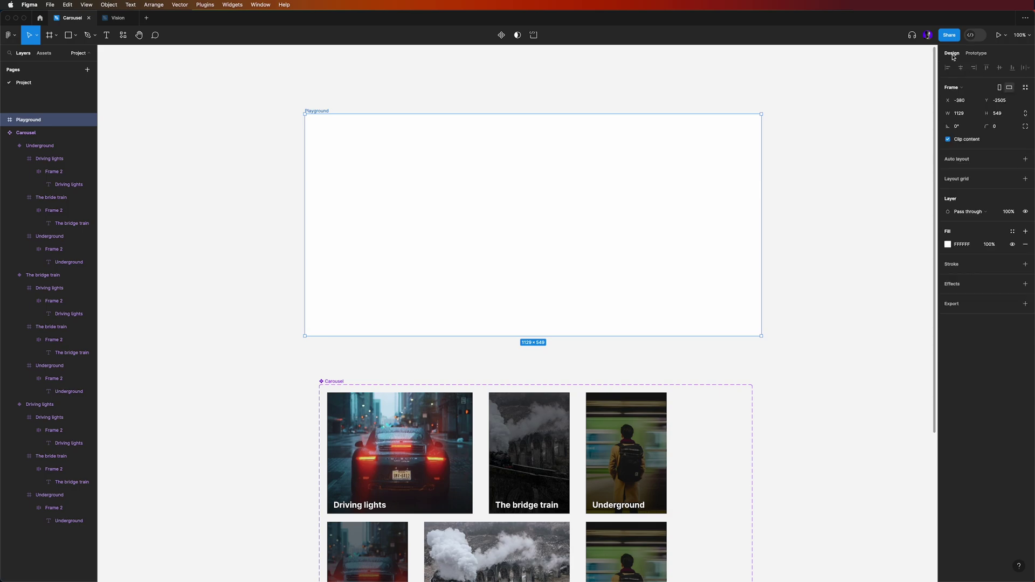
{"action": "left_click", "coordinate": [947, 245]}
{"action": "left_click_drag", "start_coordinate": [868, 318], "coordinate": [822, 386]}
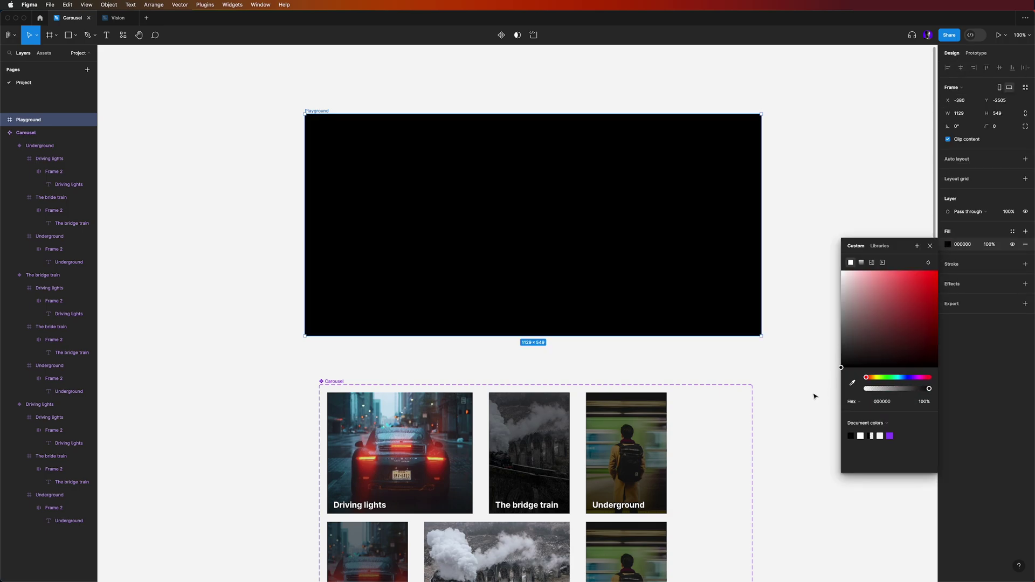
{"action": "left_click", "coordinate": [930, 247]}
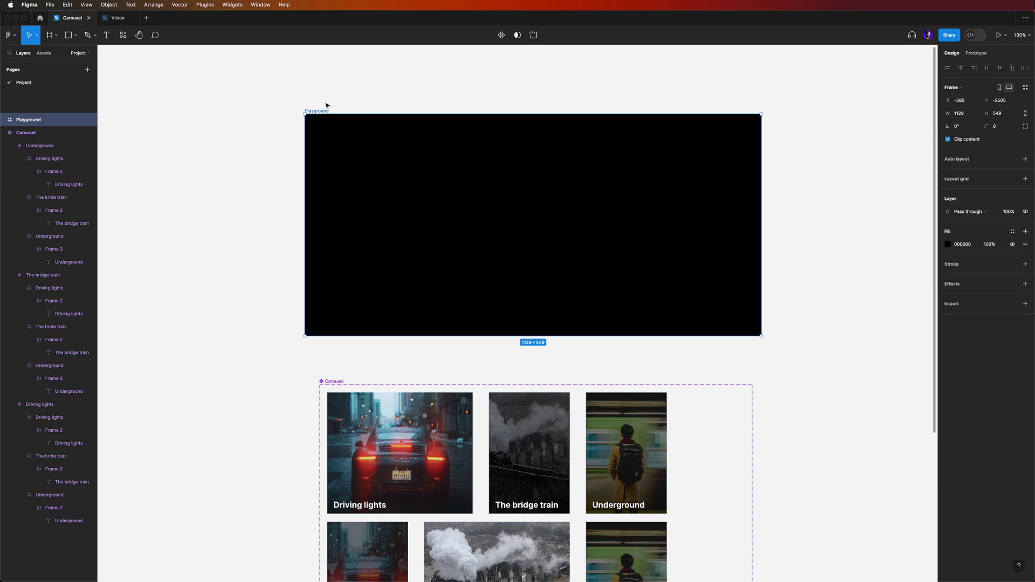
- Place an instance of the local Carousel component in the middle of the Playground frame
{"action": "left_click", "coordinate": [43, 54]}
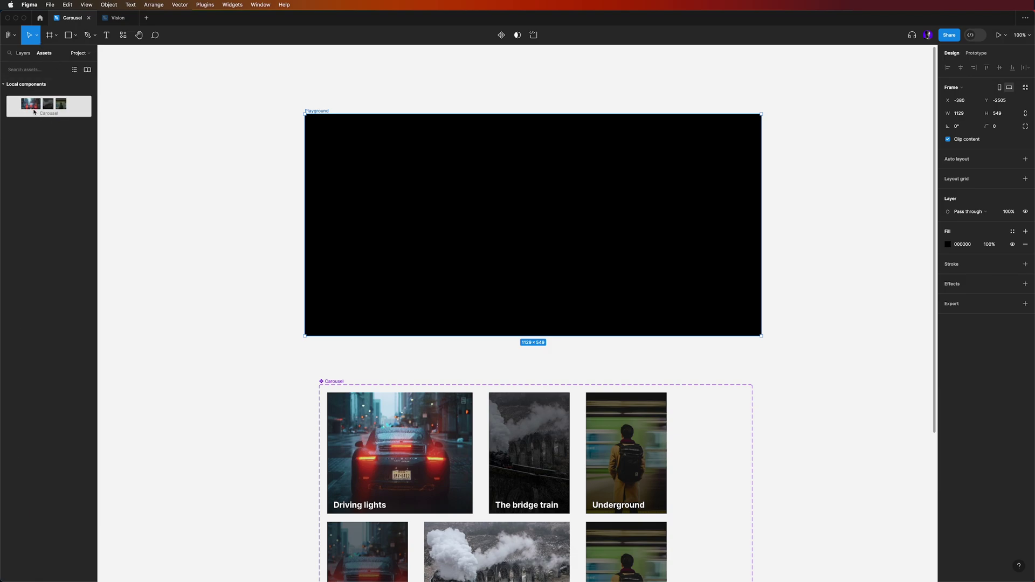
{"action": "left_click_drag", "start_coordinate": [47, 108], "coordinate": [551, 230]}
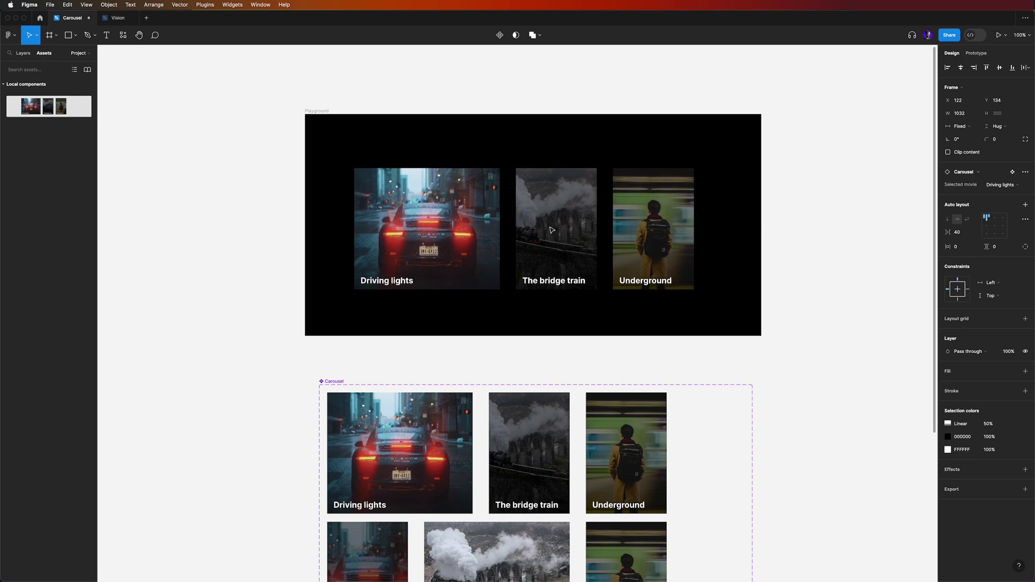
- Present the prototype in a new tab and test the carousel by selecting The bridge train, Underground and Driving lights cards
{"action": "left_click", "coordinate": [1005, 35]}
{"action": "left_click", "coordinate": [981, 56]}
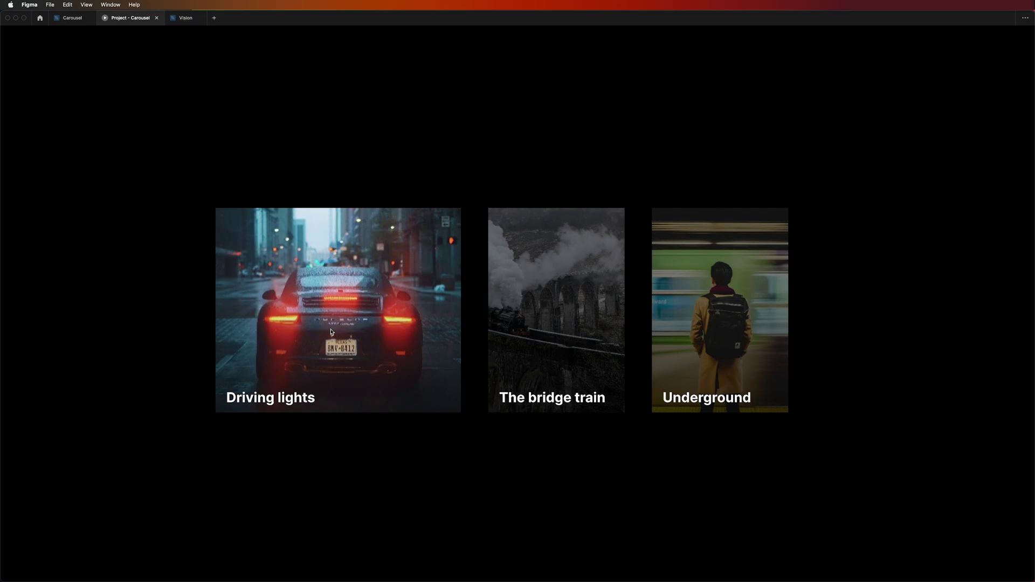
{"action": "left_click", "coordinate": [543, 317]}
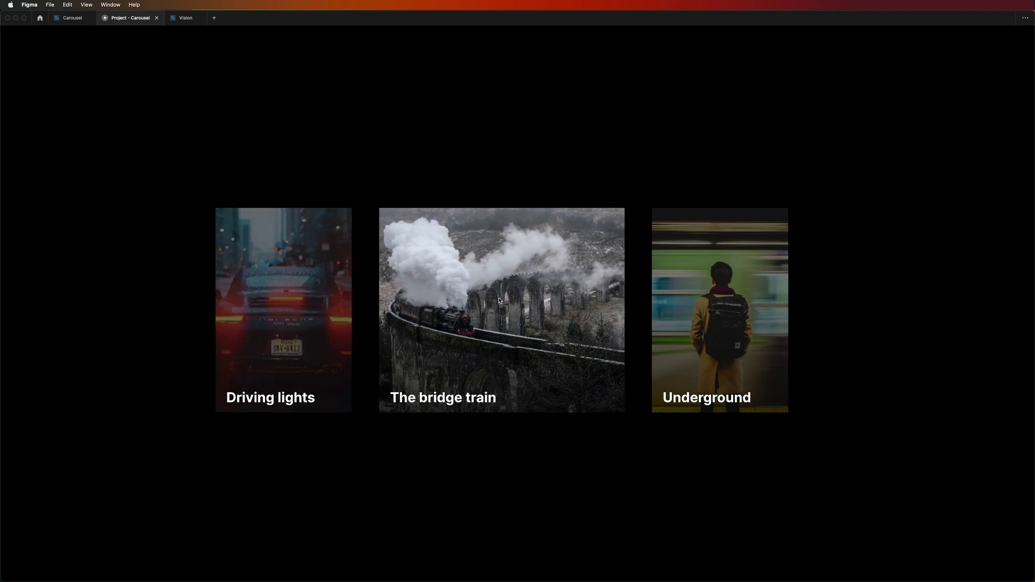
{"action": "left_click", "coordinate": [698, 320]}
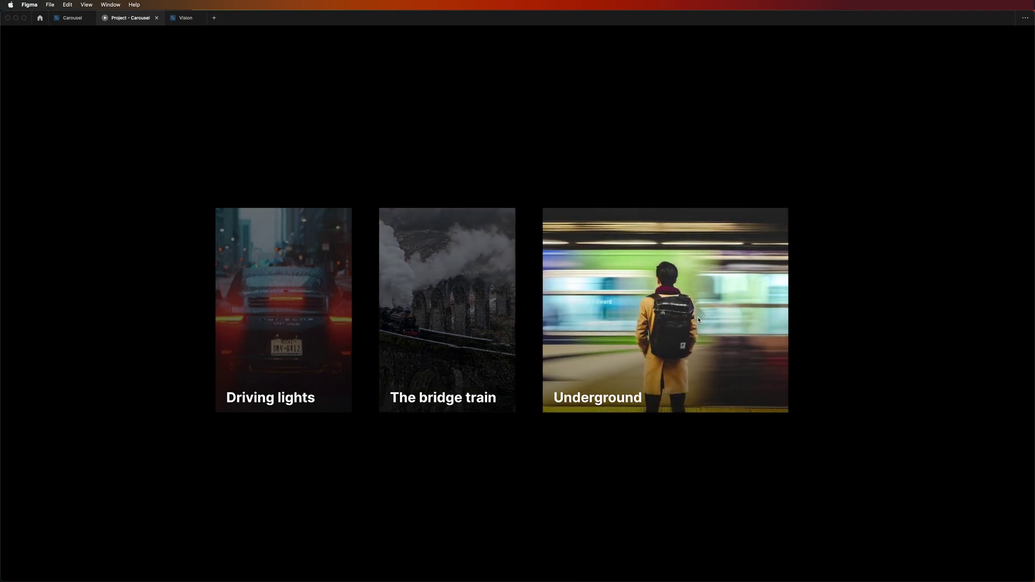
{"action": "left_click", "coordinate": [552, 324]}
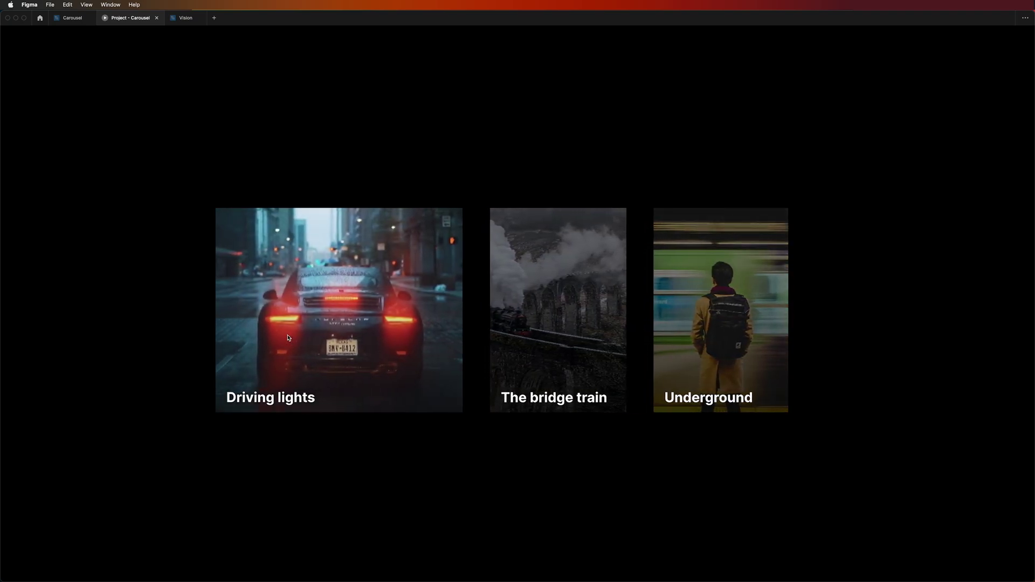
- Test the carousel prototype by repeatedly switching between the Driving lights, The bridge train and Underground cards, and close the presentation
{"action": "left_click", "coordinate": [538, 340]}
{"action": "left_click", "coordinate": [536, 332]}
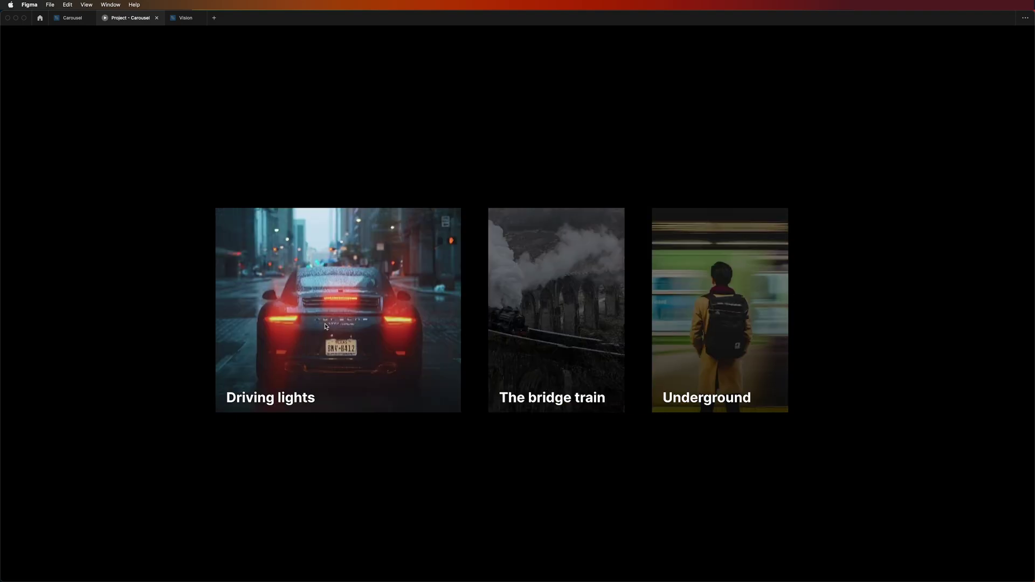
{"action": "left_click", "coordinate": [529, 317]}
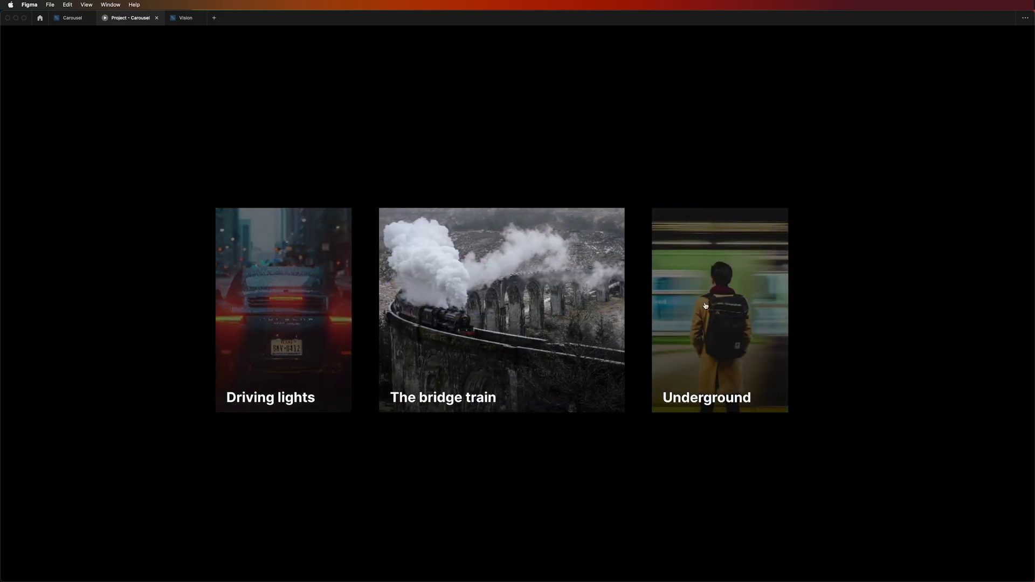
{"action": "left_click", "coordinate": [525, 302]}
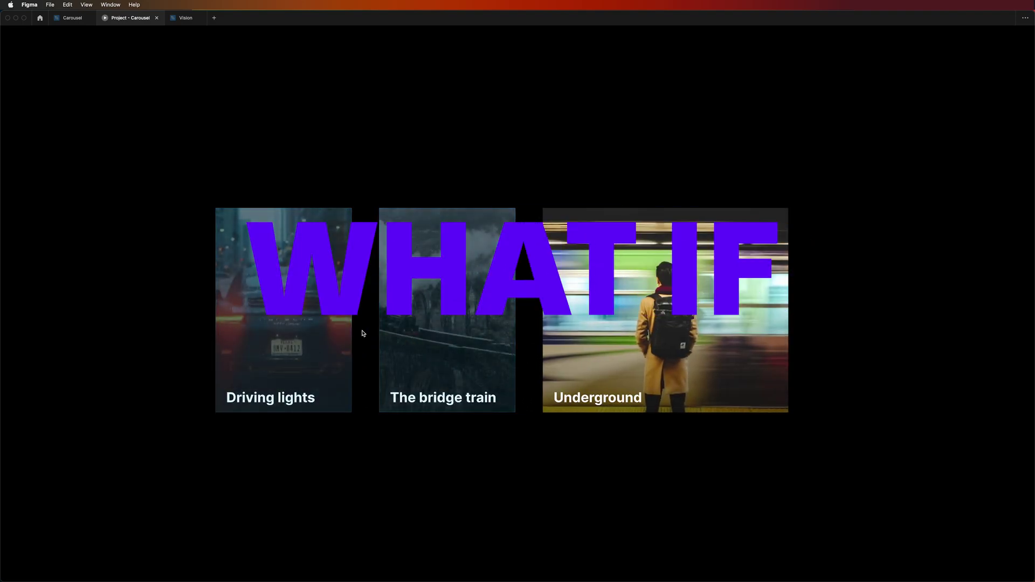
{"action": "left_click", "coordinate": [448, 310]}
{"action": "left_click", "coordinate": [593, 319]}
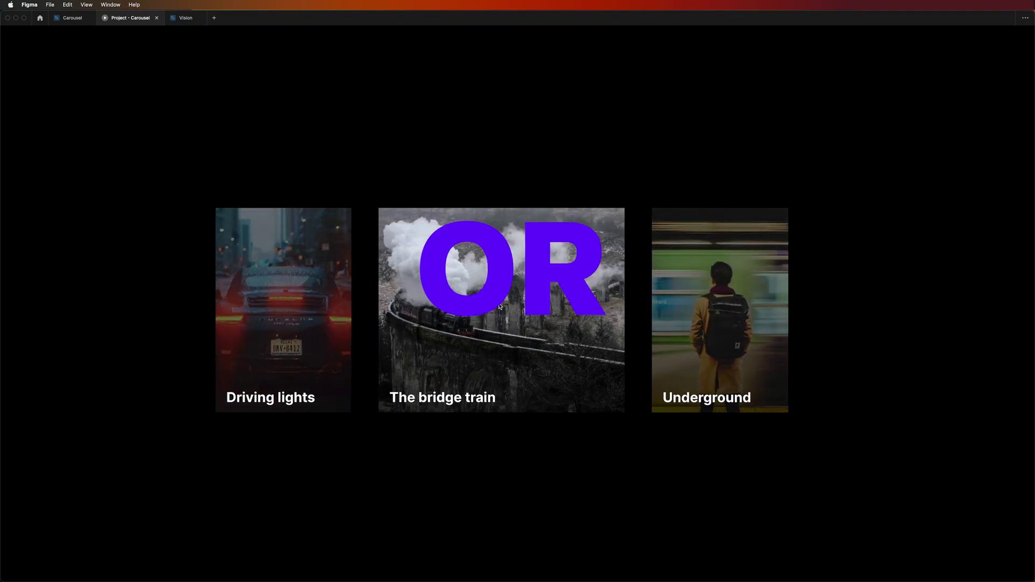
{"action": "left_click", "coordinate": [659, 314]}
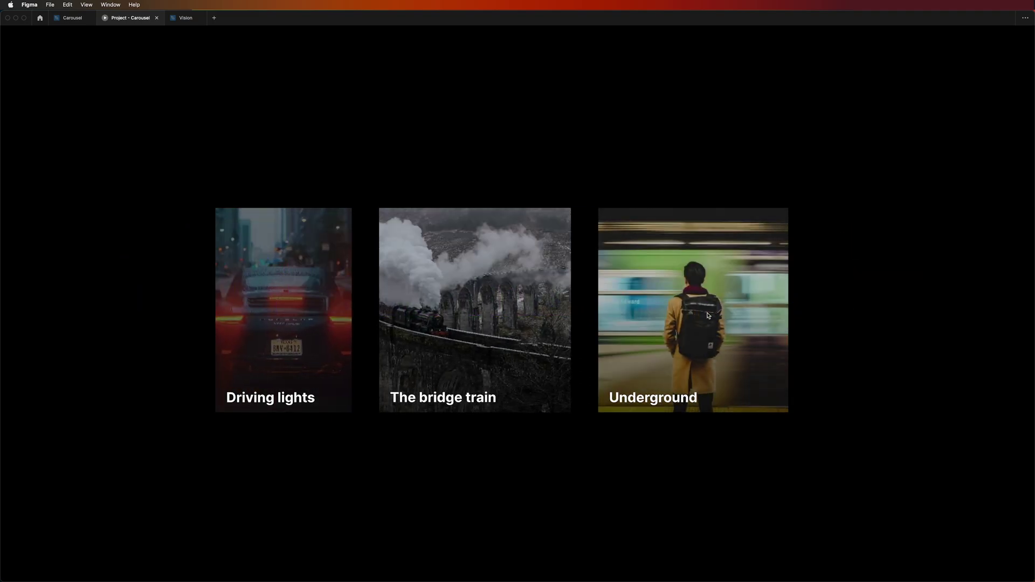
{"action": "left_click", "coordinate": [461, 316]}
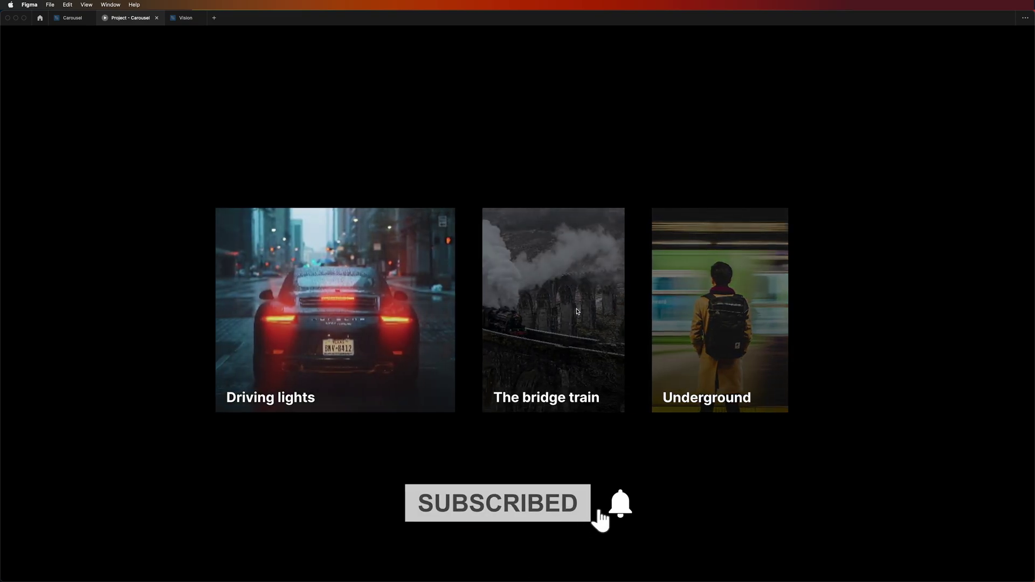
{"action": "key", "text": "super+w"}
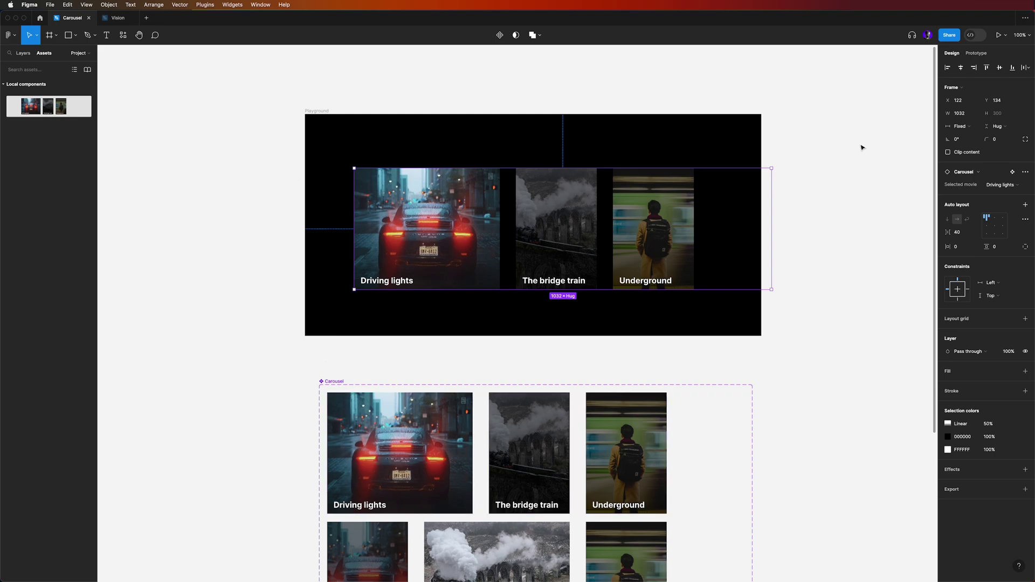
- Enlarge the Carousel component set to about 1629 wide and extend its lower edge well below the last variant
{"action": "left_click", "coordinate": [974, 53]}
{"action": "left_click", "coordinate": [959, 56]}
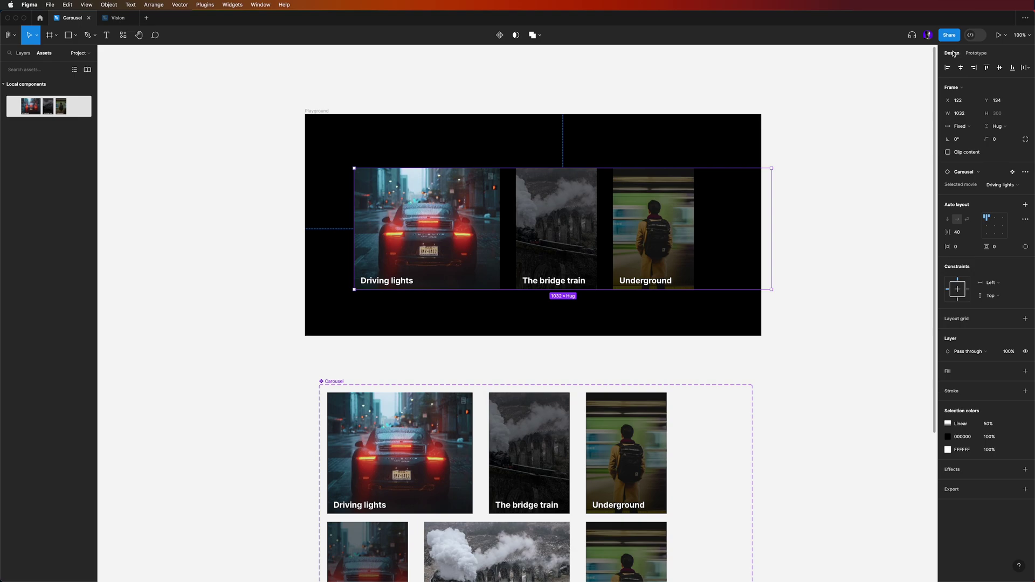
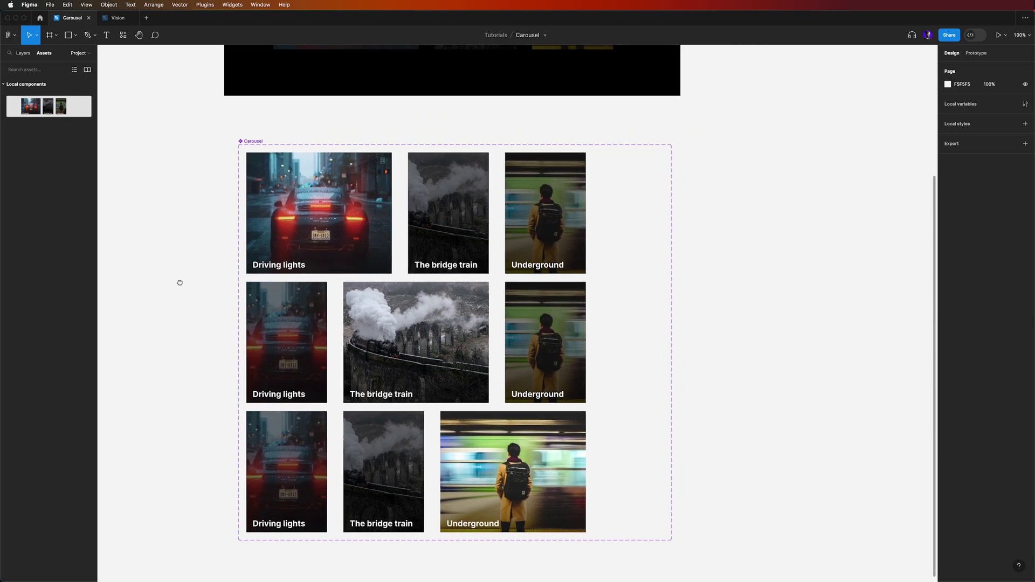
{"action": "left_click", "coordinate": [259, 141]}
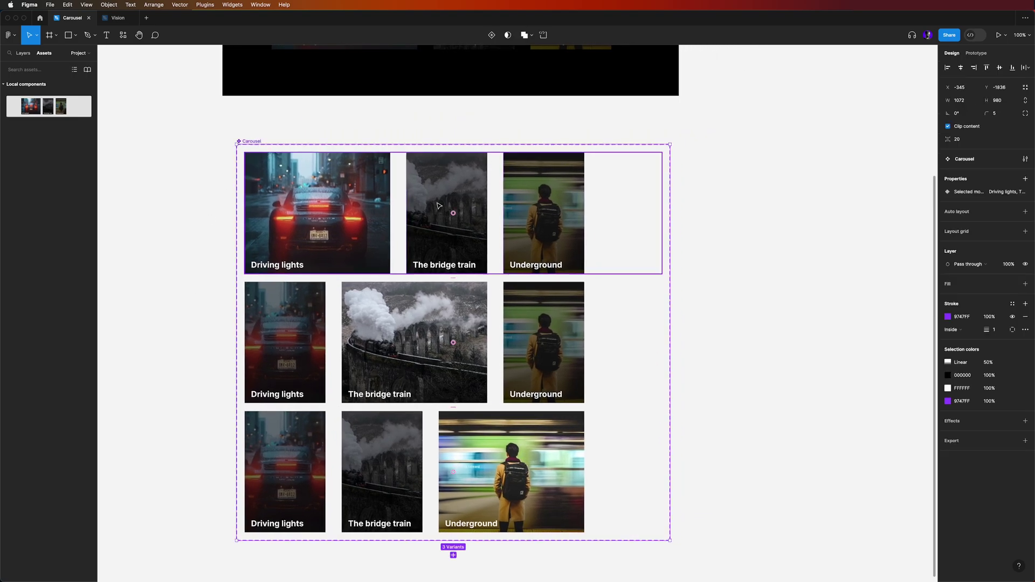
{"action": "left_click_drag", "start_coordinate": [669, 345], "coordinate": [895, 347]}
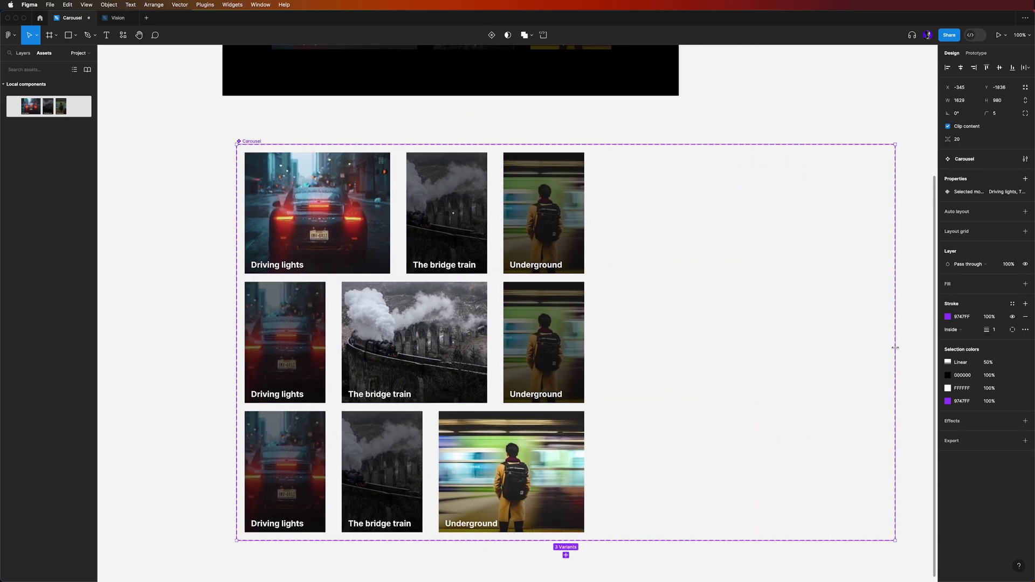
{"action": "scroll", "coordinate": [561, 434], "scroll_direction": "down", "scroll_amount": 4}
{"action": "left_click_drag", "start_coordinate": [610, 336], "coordinate": [626, 566]}
{"action": "left_click", "coordinate": [217, 348]}
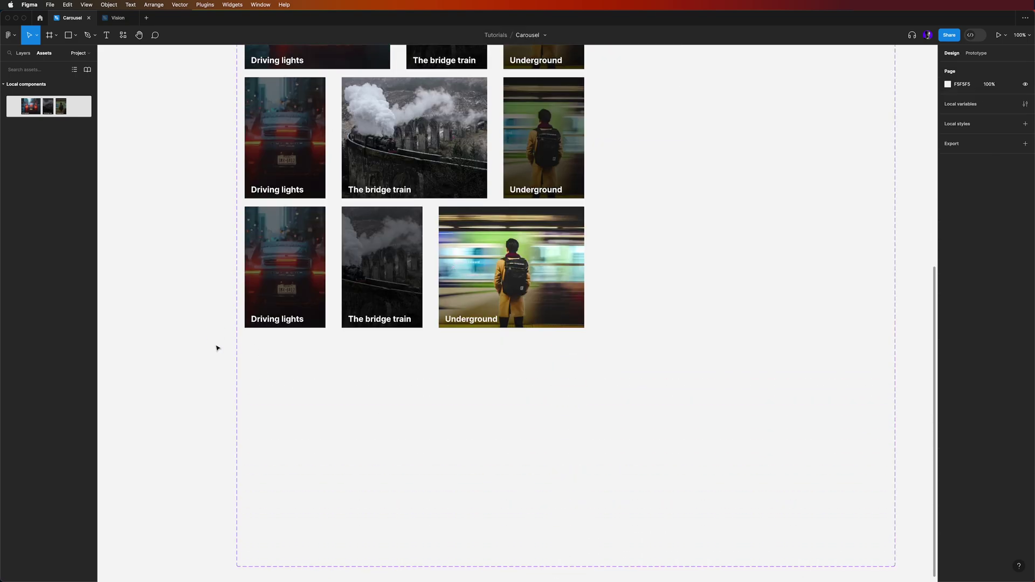
- Widen all three Carousel variants together to about 1425
{"action": "scroll", "coordinate": [217, 349], "scroll_direction": "down", "scroll_amount": 3}
{"action": "scroll", "coordinate": [178, 323], "scroll_direction": "up", "scroll_amount": 5}
{"action": "scroll", "coordinate": [392, 267], "scroll_direction": "up", "scroll_amount": 2}
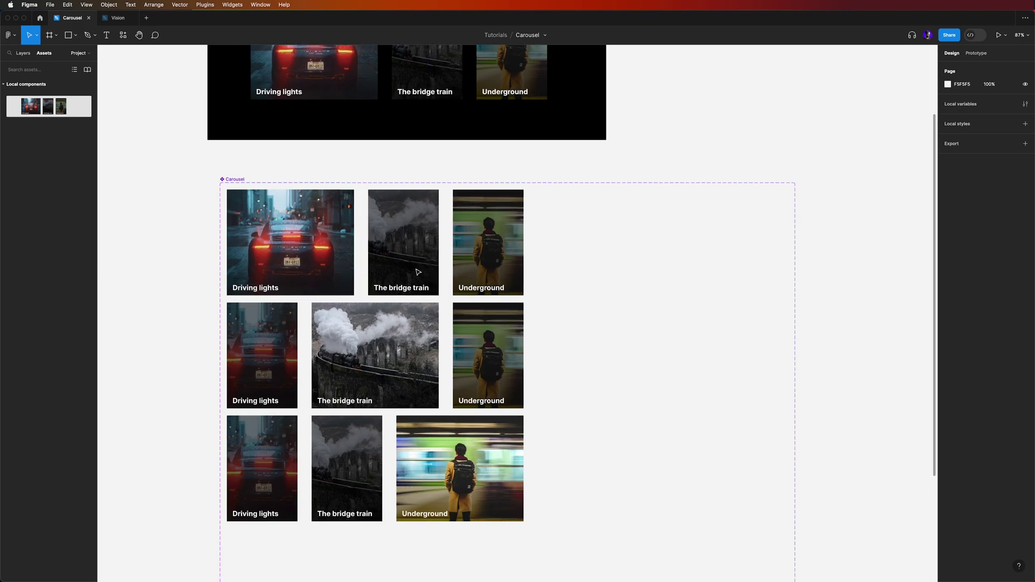
{"action": "left_click", "coordinate": [507, 279]}
{"action": "left_click", "coordinate": [497, 337], "text": "shift"}
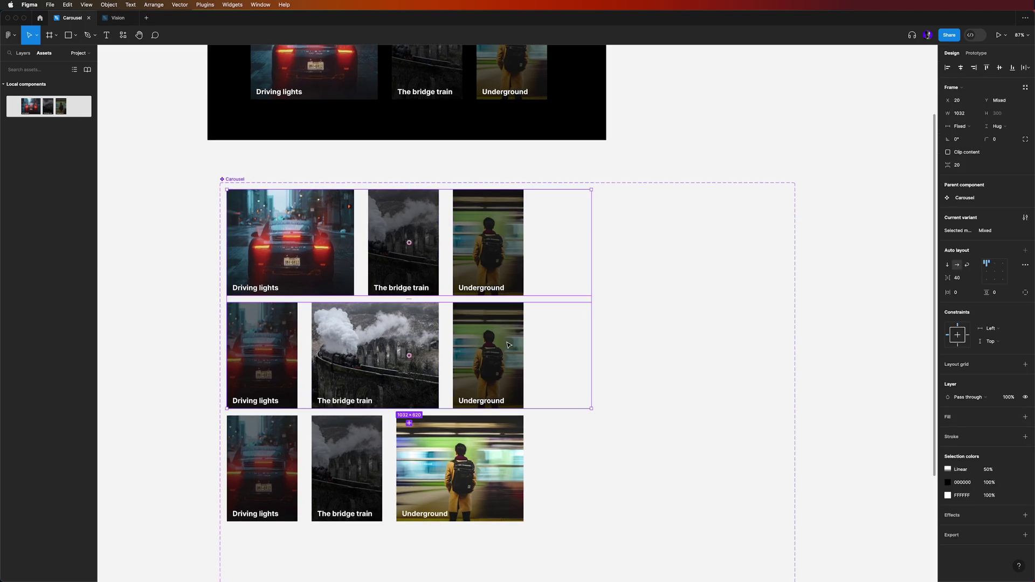
{"action": "left_click", "coordinate": [512, 459], "text": "shift"}
{"action": "left_click_drag", "start_coordinate": [591, 353], "coordinate": [730, 353]}
{"action": "left_click", "coordinate": [497, 162]}
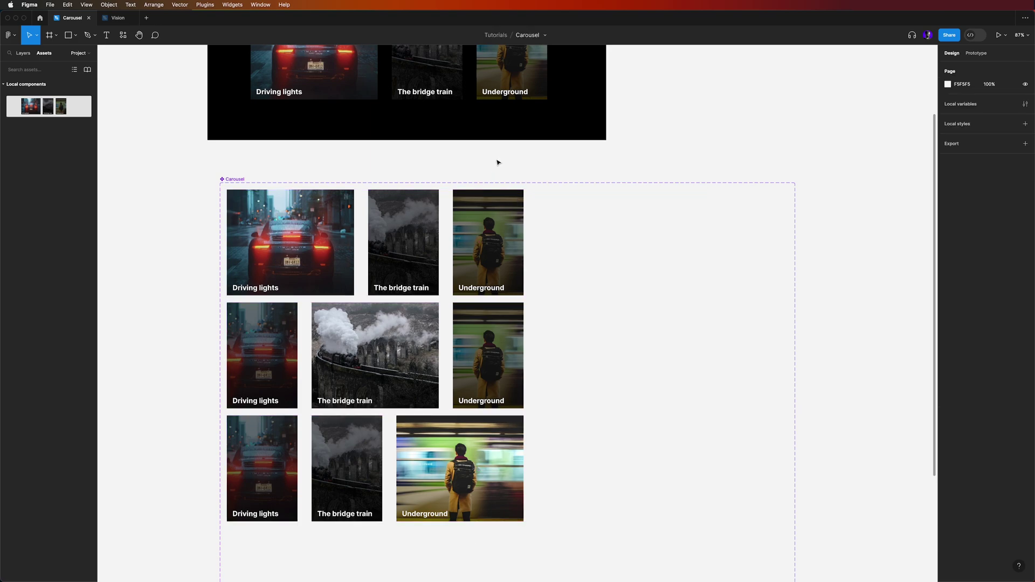
- Duplicate the Underground card twice in the Driving lights variant
{"action": "double_click", "coordinate": [504, 229]}
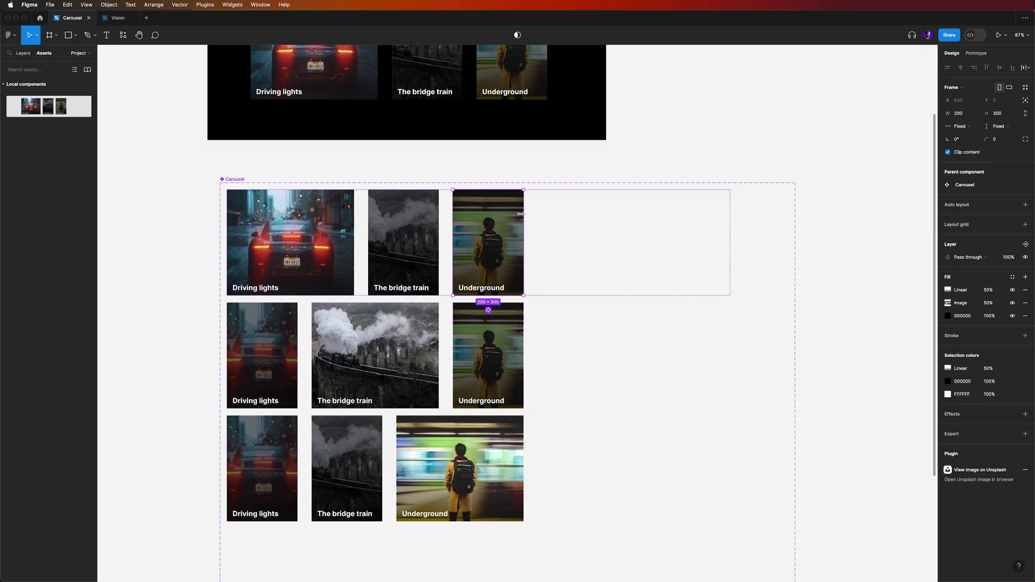
{"action": "key", "text": "super+d"}
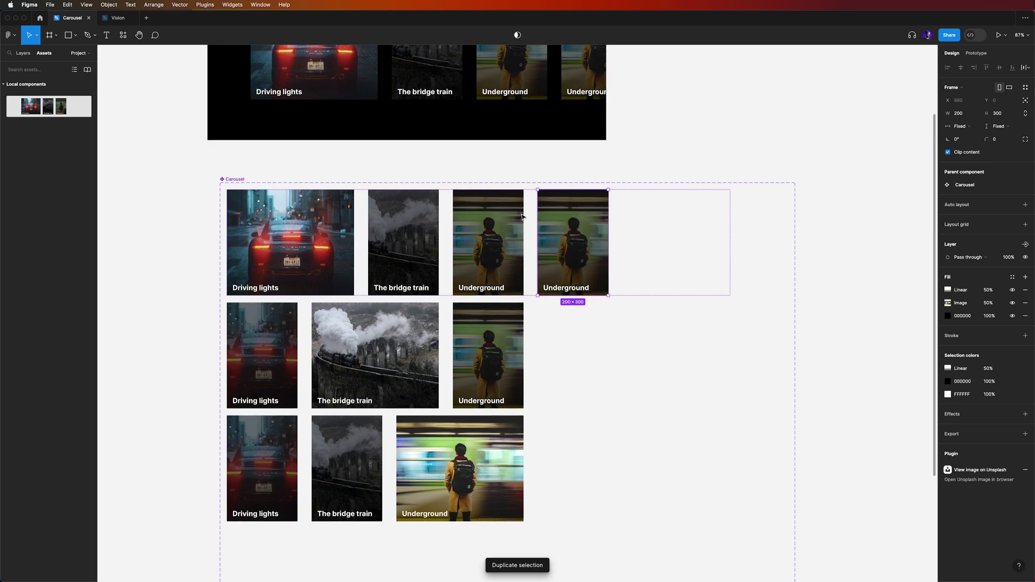
{"action": "key", "text": "super+d"}
- Use the Unsplash plugin to replace the two duplicated cards' images with the code screen photo and the red landscape with light circles
{"action": "left_click", "coordinate": [578, 216]}
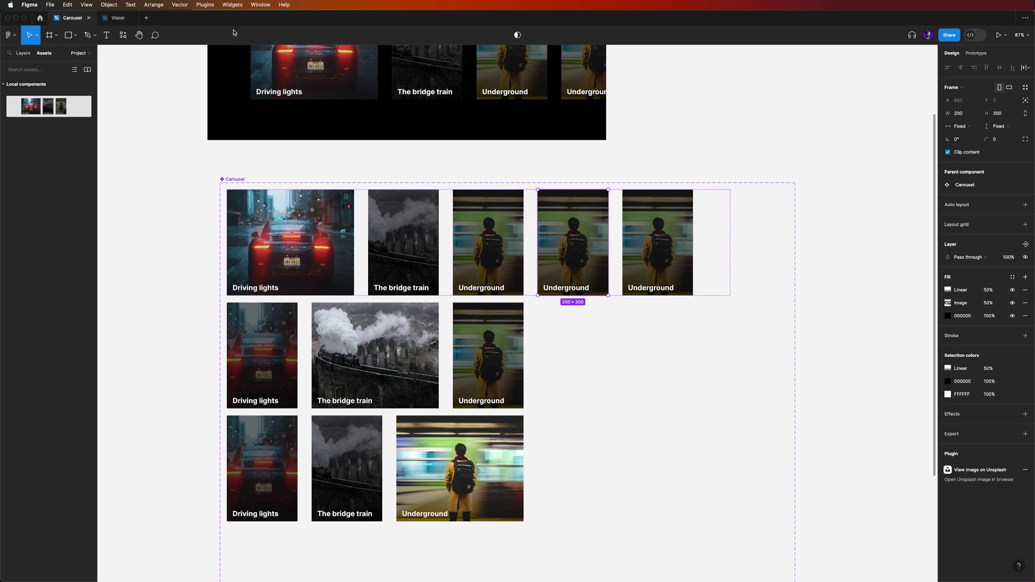
{"action": "left_click", "coordinate": [205, 5]}
{"action": "left_click", "coordinate": [217, 16]}
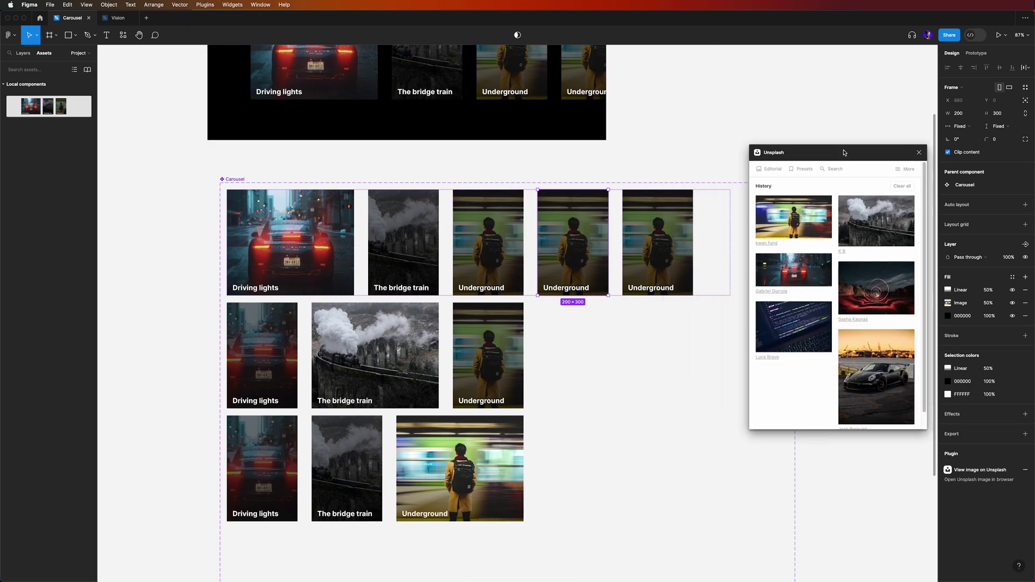
{"action": "left_click", "coordinate": [802, 335]}
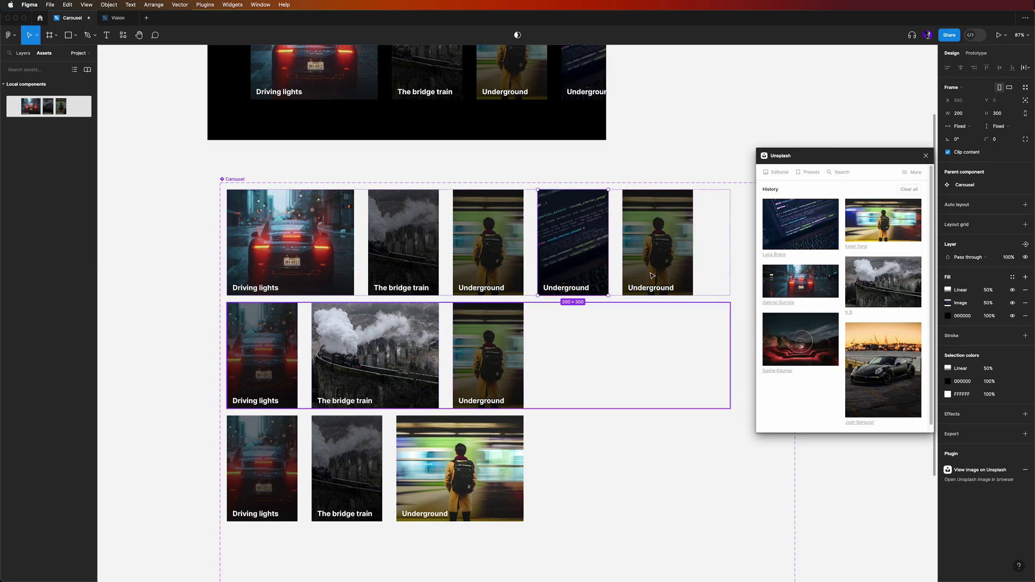
{"action": "left_click", "coordinate": [657, 230]}
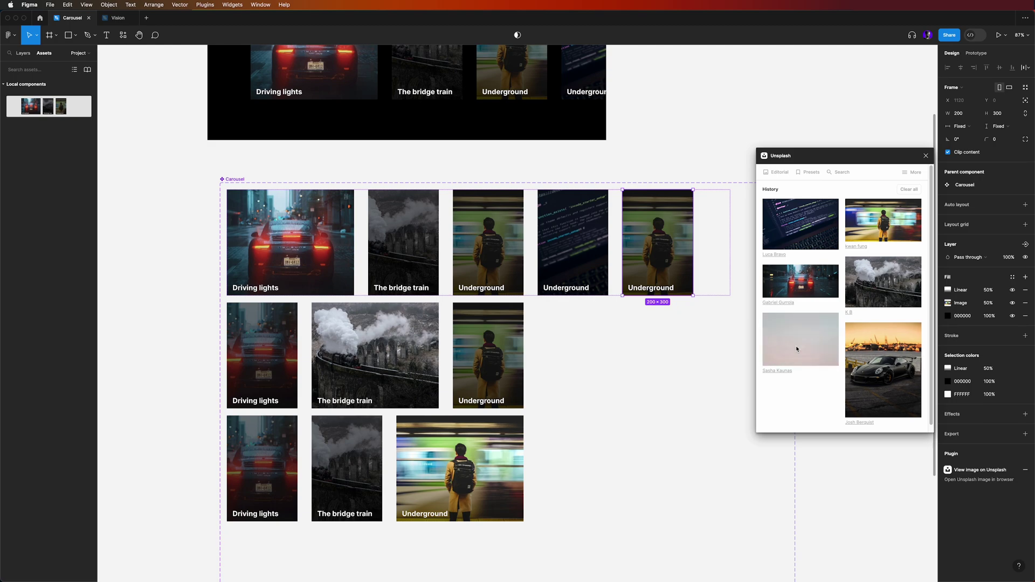
- Retitle the two duplicated cards In the code and Wired, and close the Unsplash plugin
{"action": "left_click", "coordinate": [583, 288]}
{"action": "double_click", "coordinate": [583, 288]}
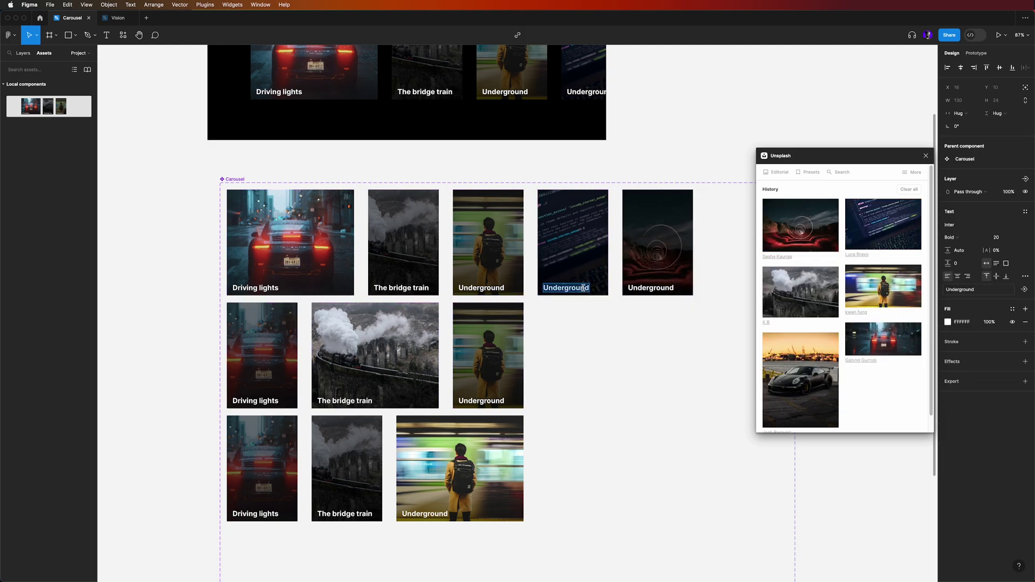
{"action": "type", "text": "In th"}
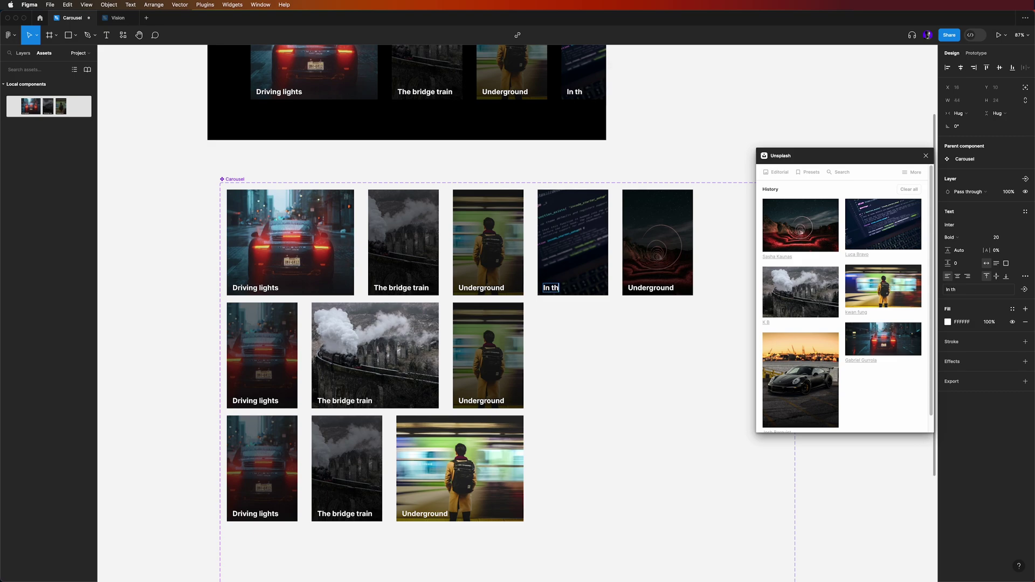
{"action": "type", "text": "e code"}
{"action": "left_click", "coordinate": [655, 291]}
{"action": "double_click", "coordinate": [659, 294]}
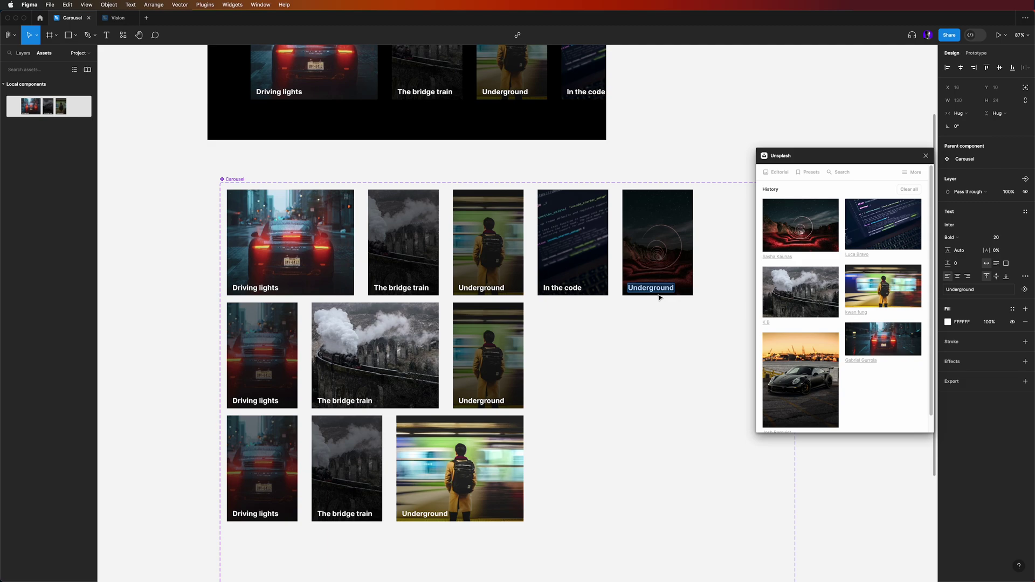
{"action": "type", "text": "Wired"}
{"action": "left_click", "coordinate": [717, 133]}
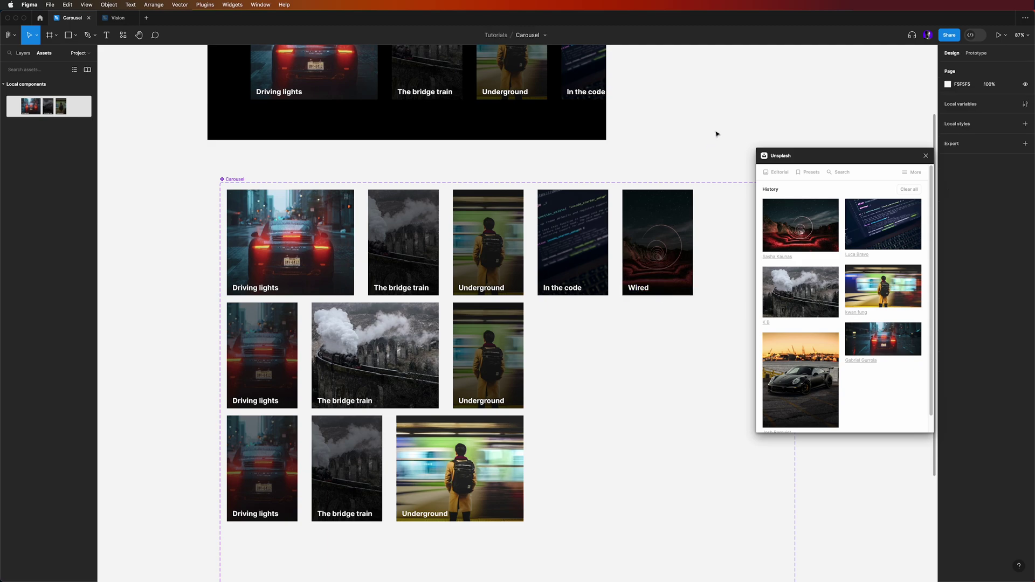
{"action": "left_click", "coordinate": [925, 155]}
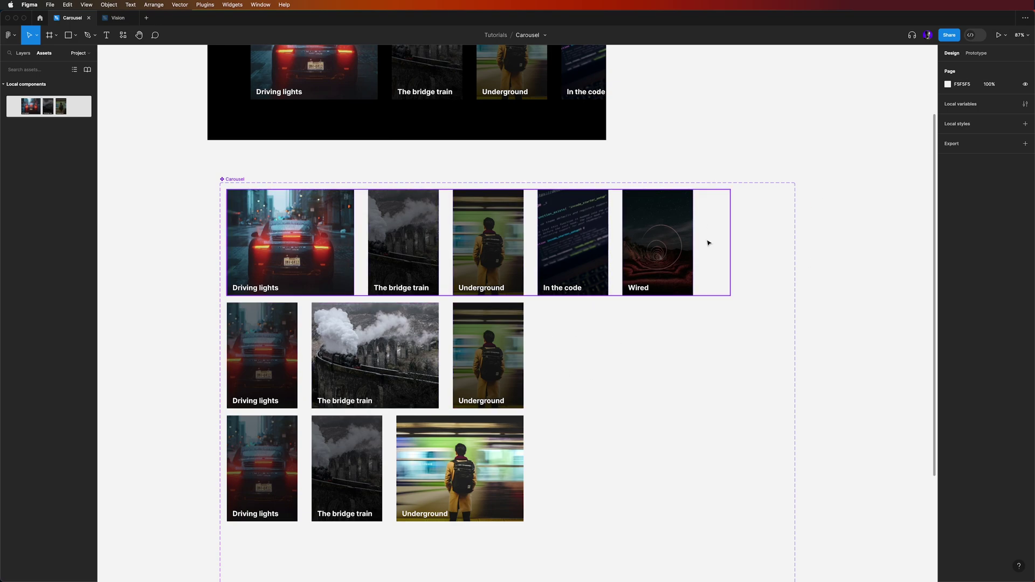
- Copy the In the code and Wired cards into The bridge train and Underground variants
{"action": "left_click", "coordinate": [575, 266]}
{"action": "left_click", "coordinate": [575, 266]}
{"action": "left_click", "coordinate": [674, 267], "text": "shift"}
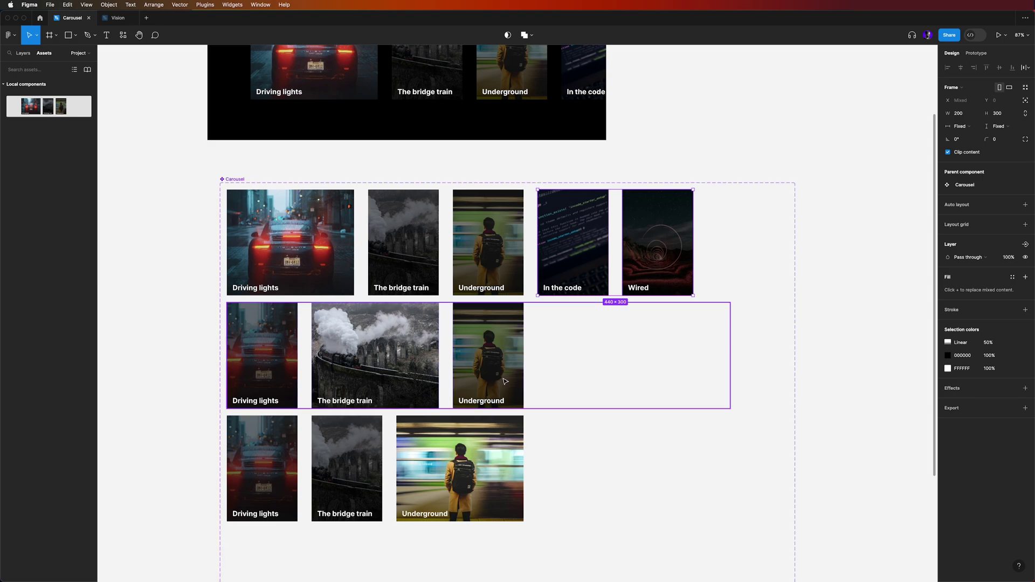
{"action": "left_click", "coordinate": [542, 362]}
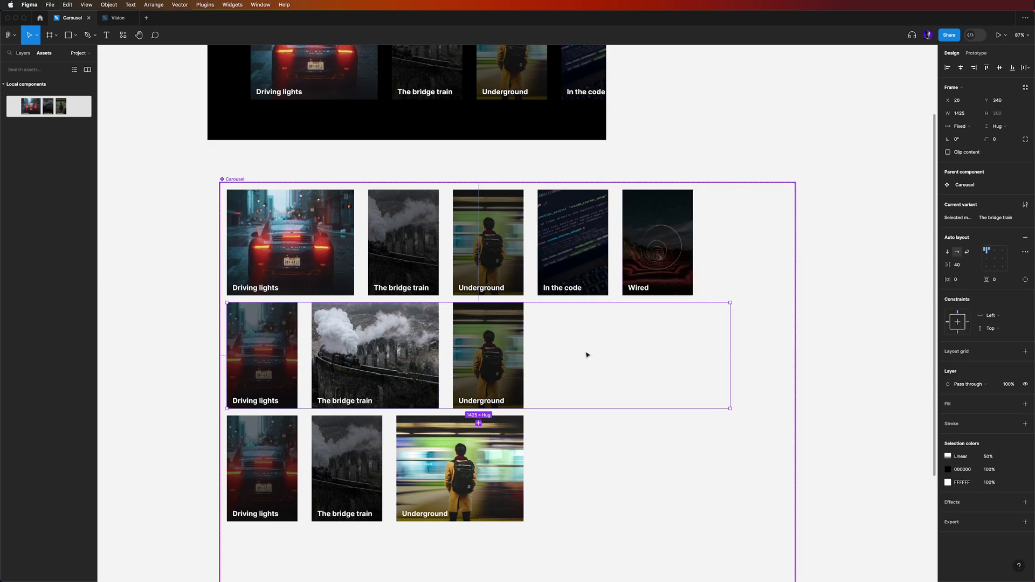
{"action": "key", "text": "ctrl+v"}
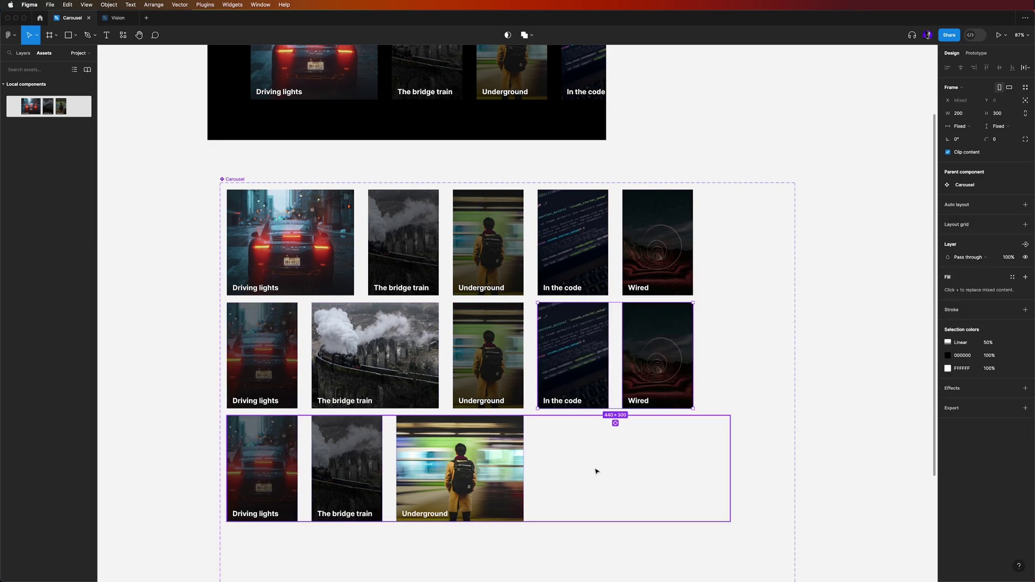
{"action": "left_click", "coordinate": [577, 464]}
{"action": "key", "text": "ctrl+v"}
{"action": "left_click", "coordinate": [867, 471]}
- Add a fourth variant based on the Underground variant and set its Selected movie value to In the code
{"action": "scroll", "coordinate": [868, 470], "scroll_direction": "down", "scroll_amount": 3}
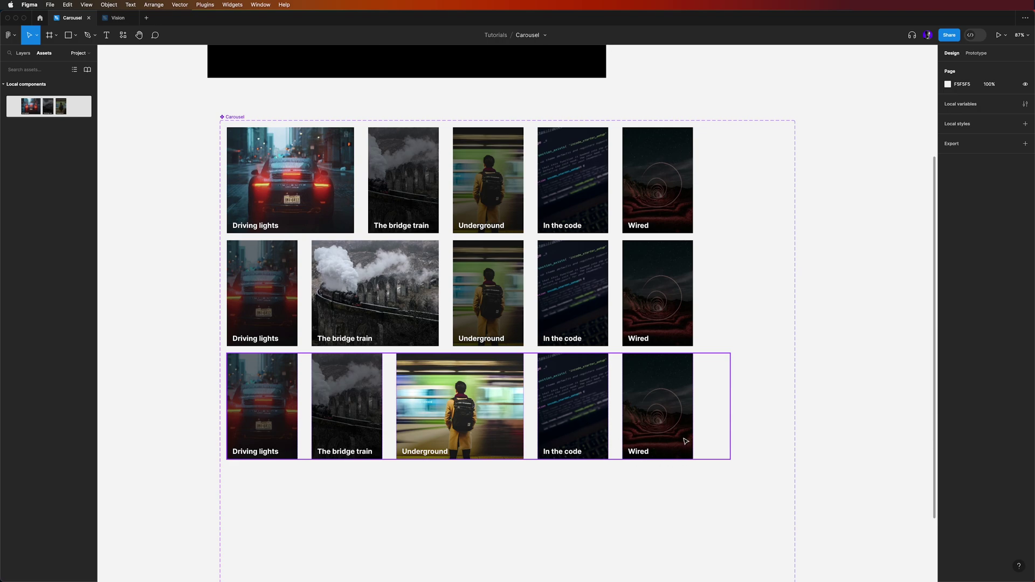
{"action": "scroll", "coordinate": [684, 440], "scroll_direction": "down", "scroll_amount": 5}
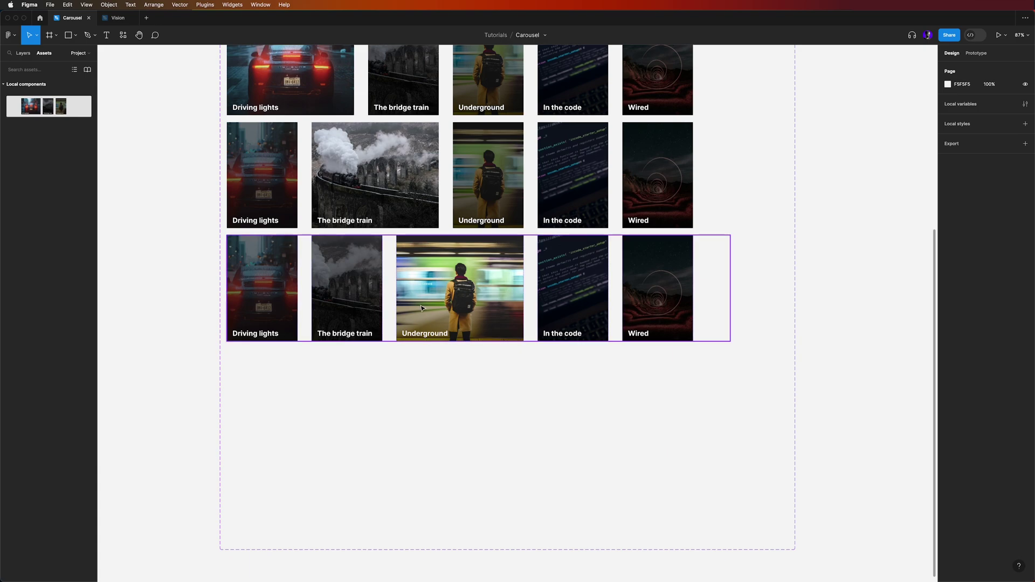
{"action": "left_click", "coordinate": [483, 294]}
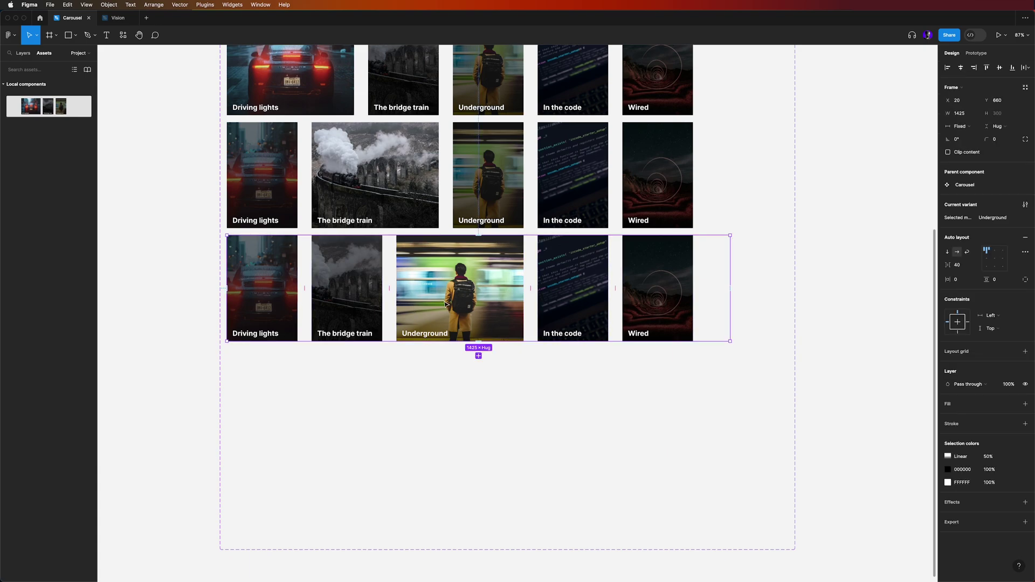
{"action": "left_click", "coordinate": [478, 357]}
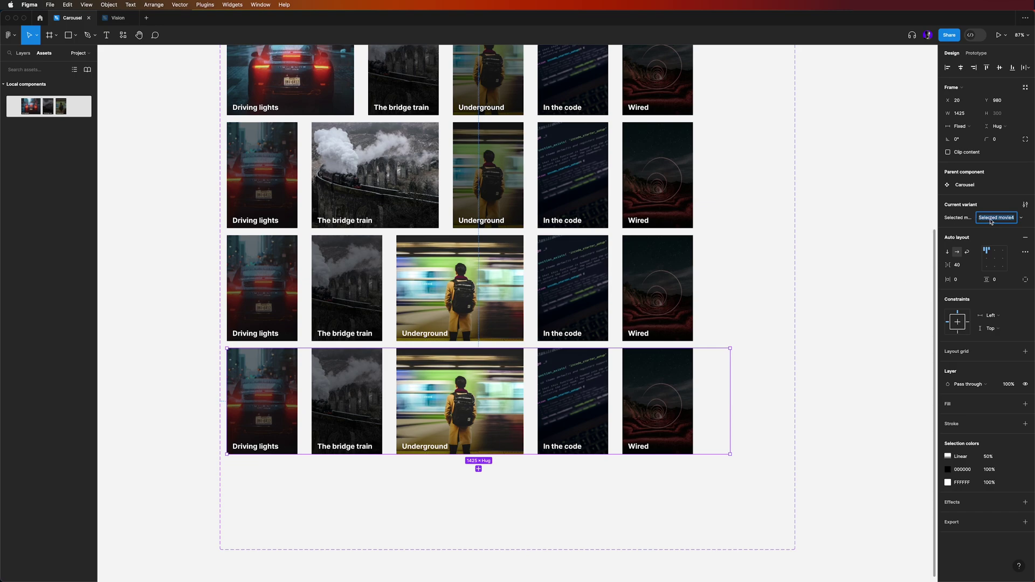
{"action": "key", "text": "BackSpace"}
{"action": "type", "text": "In the code"}
{"action": "key", "text": "Return"}
- Set the image fill opacity of the In the code card in the fourth variant to 100%
{"action": "left_click", "coordinate": [576, 410]}
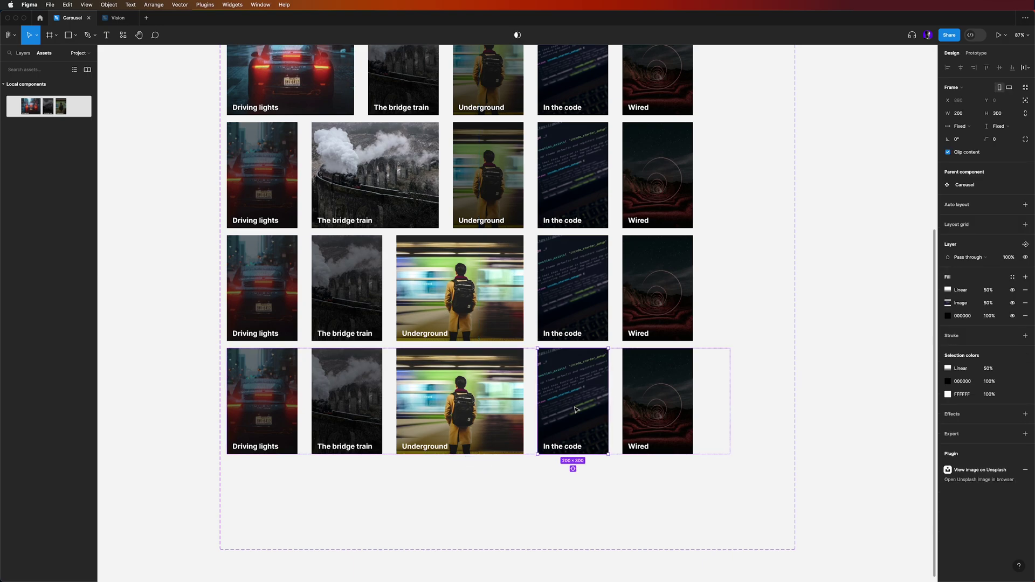
{"action": "left_click", "coordinate": [979, 306]}
{"action": "type", "text": "100"}
{"action": "key", "text": "Return"}
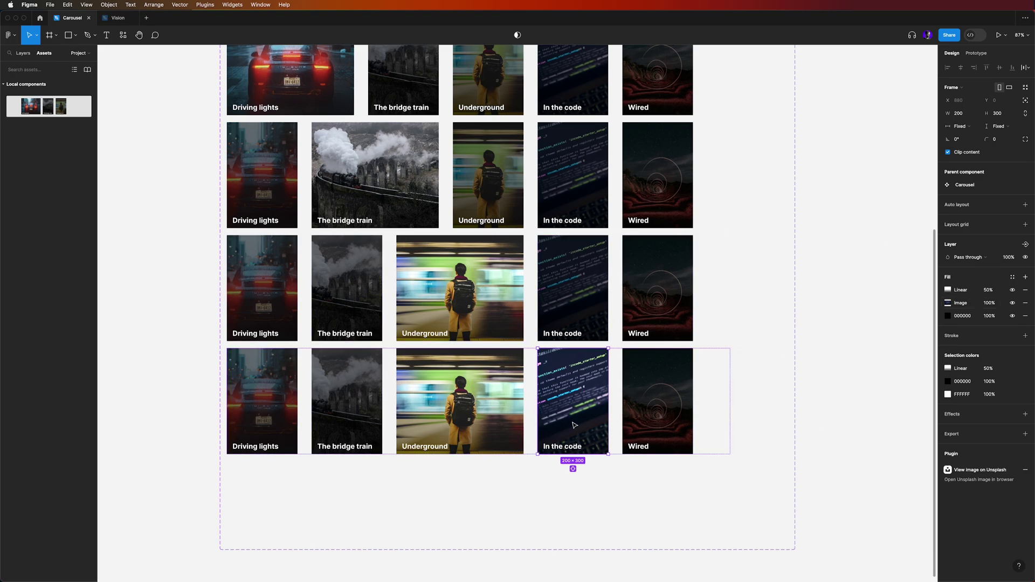
- Set the fourth variant's Underground card to 50% image fill opacity and a fixed width of 200
{"action": "left_click", "coordinate": [466, 412]}
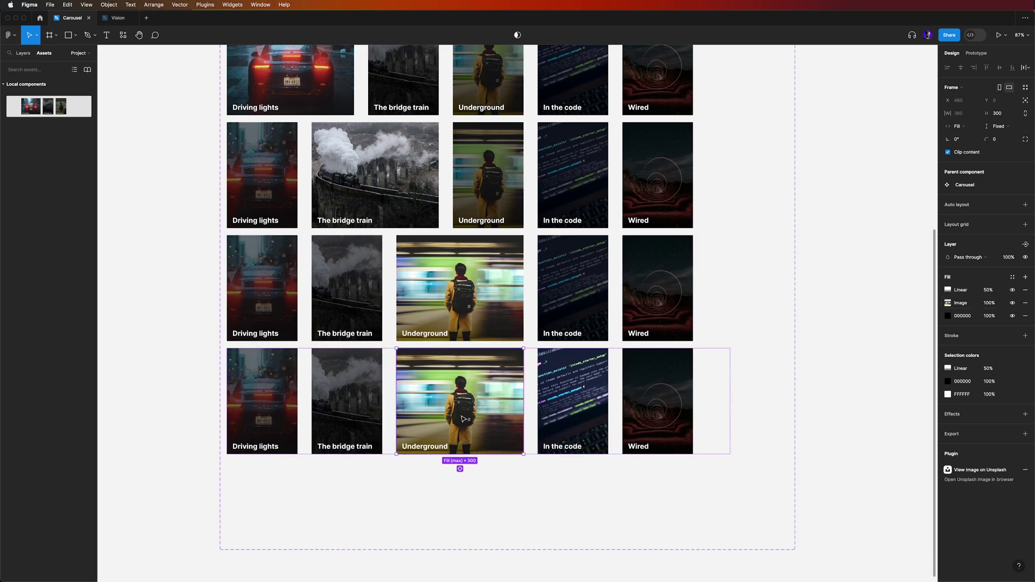
{"action": "left_click", "coordinate": [980, 305]}
{"action": "type", "text": "50"}
{"action": "key", "text": "Return"}
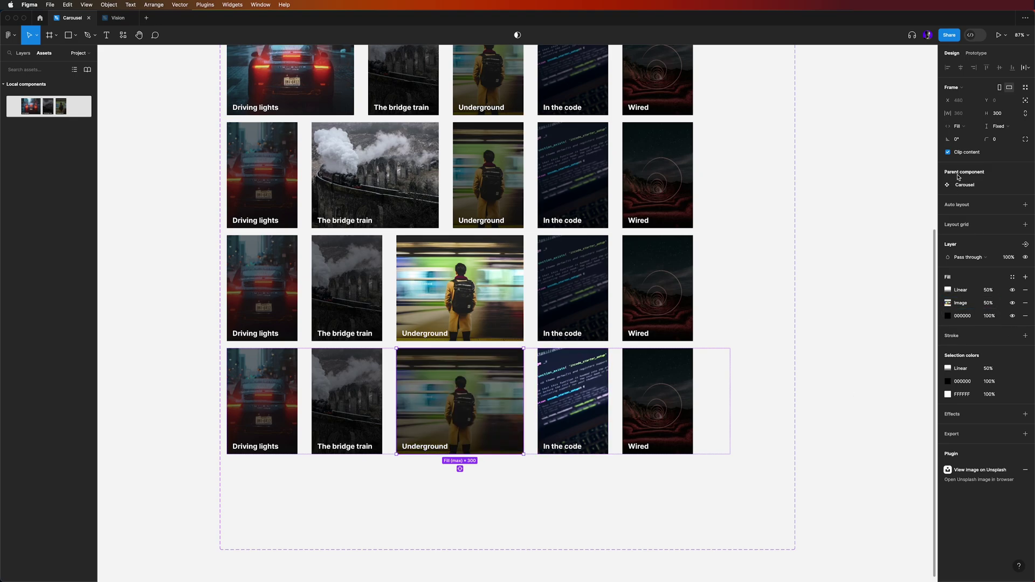
{"action": "left_click", "coordinate": [975, 127]}
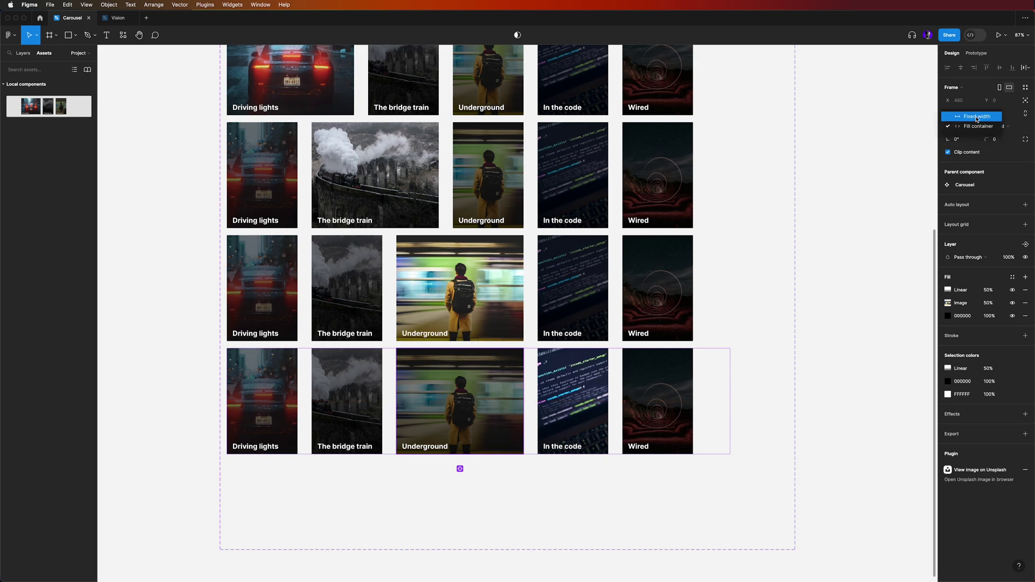
{"action": "left_click", "coordinate": [976, 118]}
{"action": "left_click", "coordinate": [947, 115]}
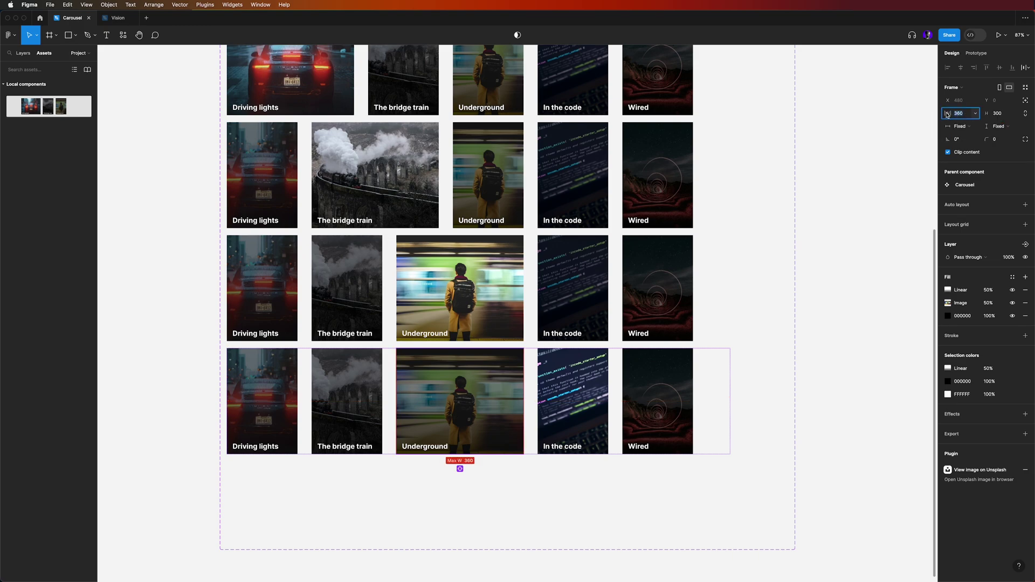
{"action": "type", "text": "200"}
{"action": "key", "text": "Return"}
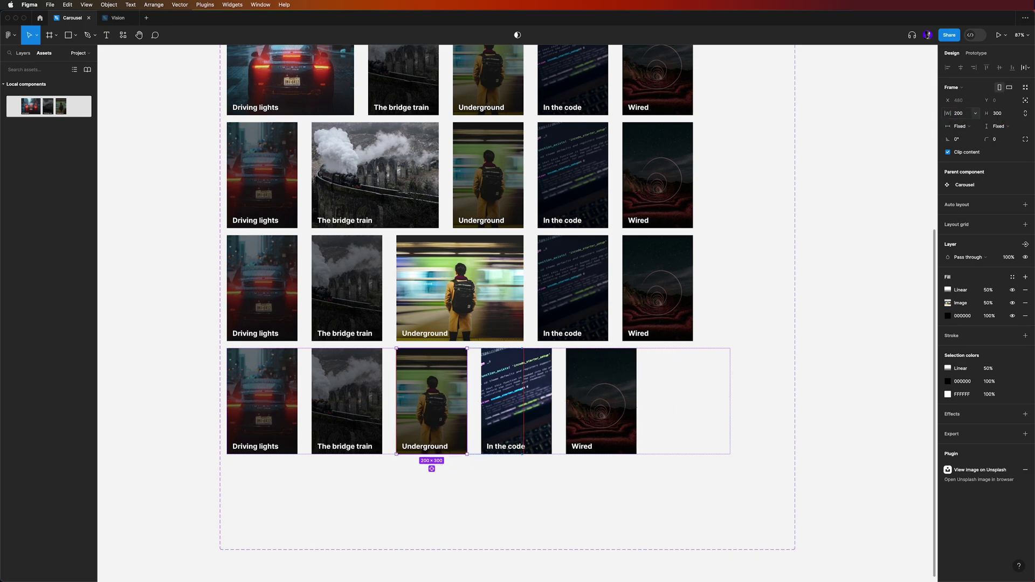
- Make the fourth variant's In the code card fill the container with a maximum width of 360
{"action": "left_click", "coordinate": [552, 408]}
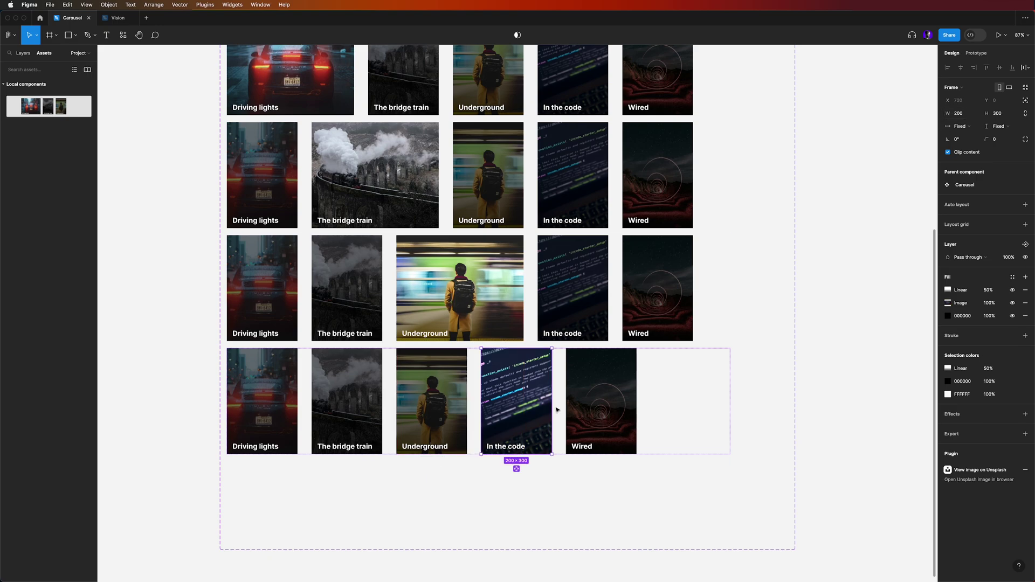
{"action": "left_click", "coordinate": [973, 128]}
{"action": "left_click", "coordinate": [970, 139]}
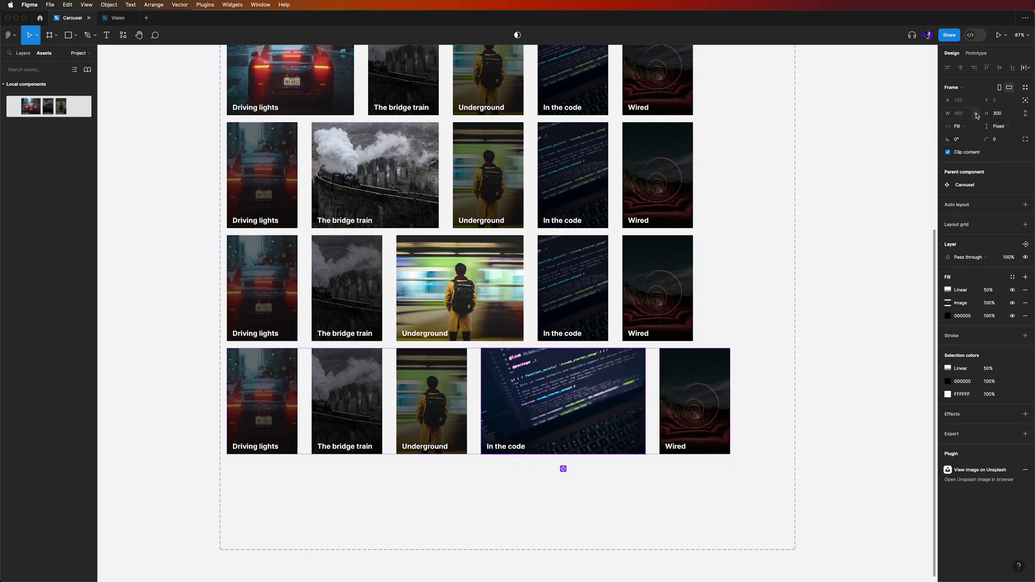
{"action": "left_click", "coordinate": [975, 115]}
{"action": "left_click", "coordinate": [967, 130]}
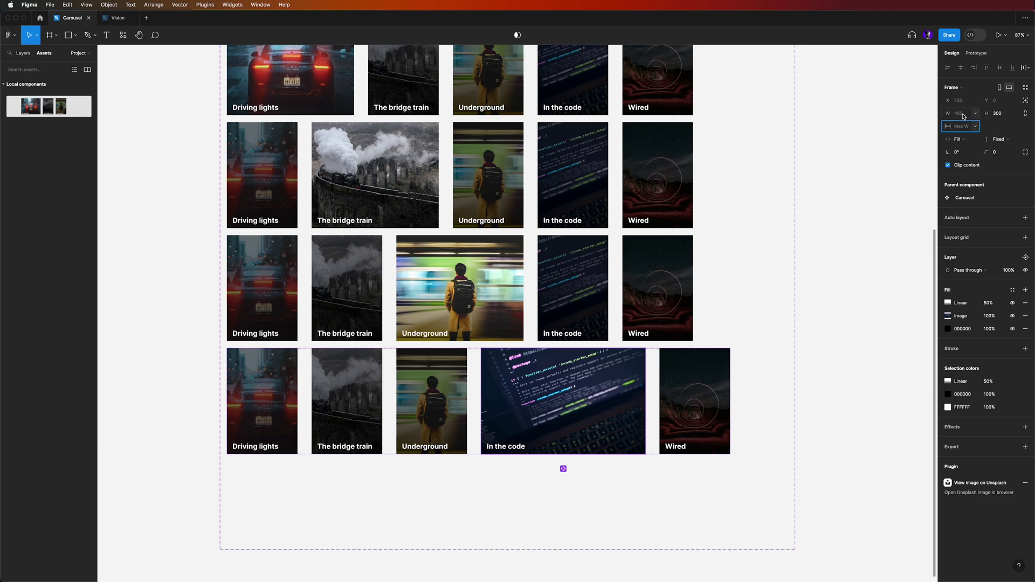
{"action": "type", "text": "360"}
{"action": "key", "text": "Return"}
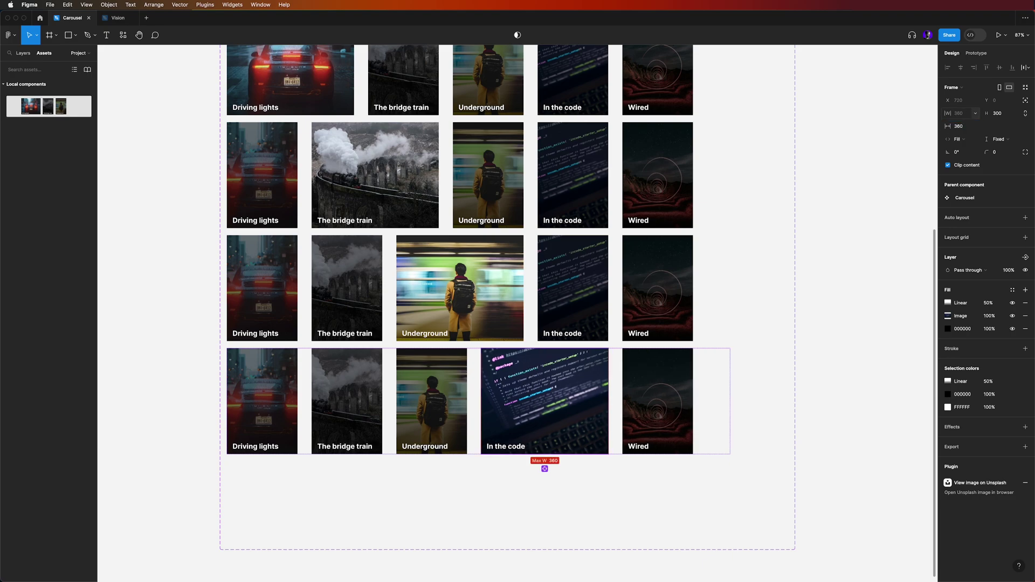
- Add a fifth variant based on the In the code variant and set its In the code card's image fill opacity to 50%
{"action": "left_click", "coordinate": [702, 452]}
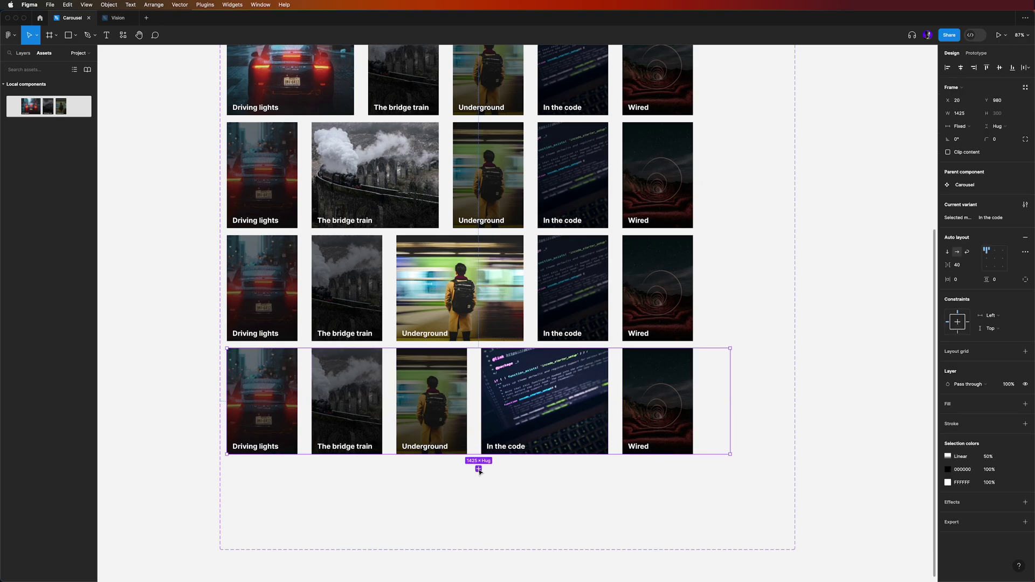
{"action": "left_click", "coordinate": [478, 470]}
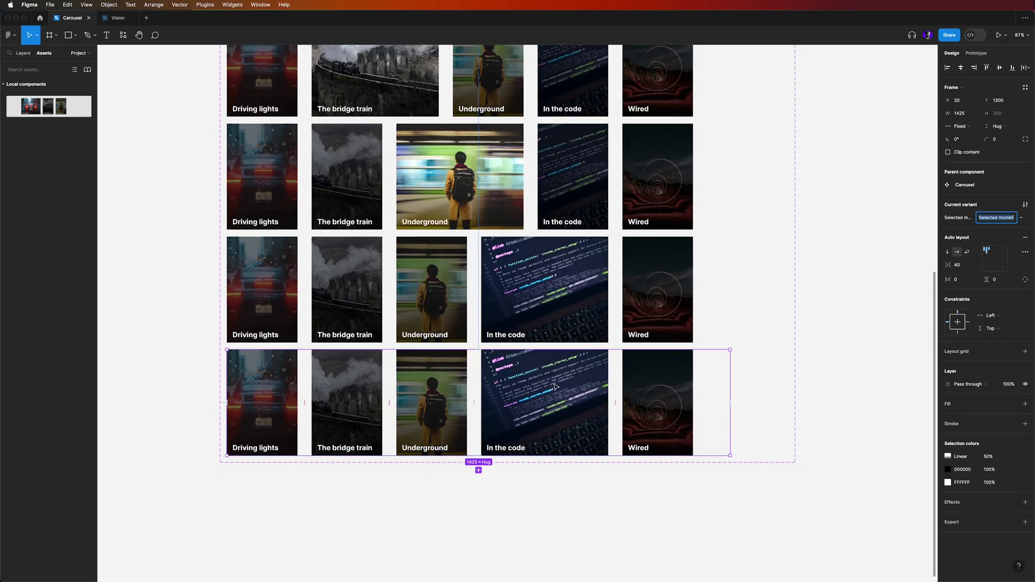
{"action": "left_click", "coordinate": [566, 400]}
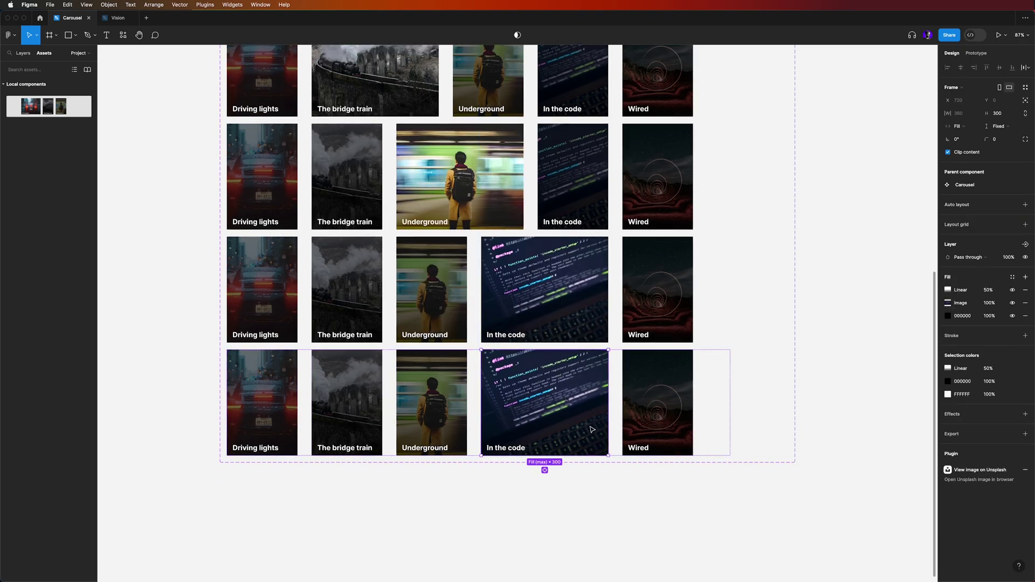
{"action": "left_click", "coordinate": [986, 303]}
{"action": "type", "text": "50"}
{"action": "key", "text": "Return"}
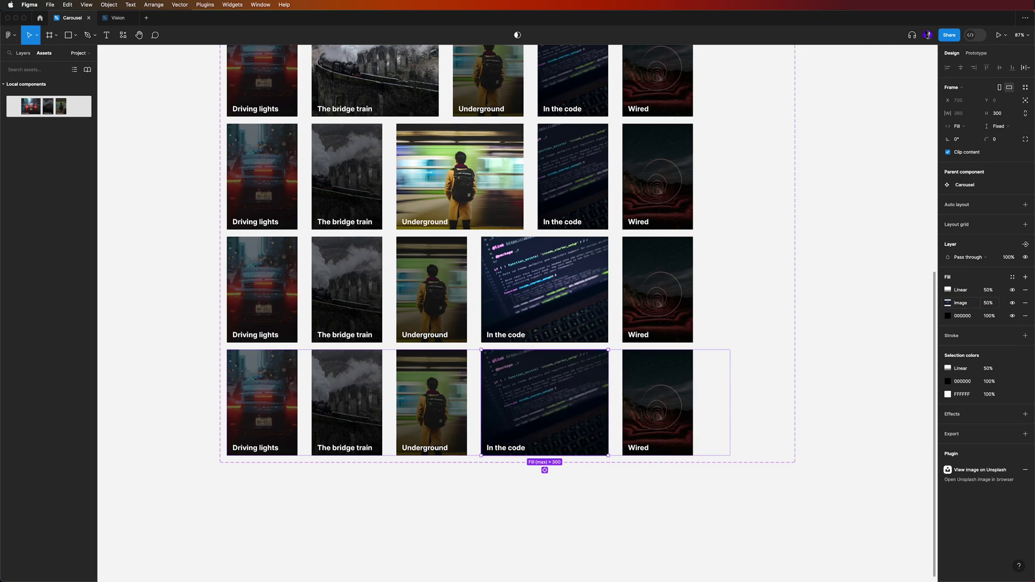
- Give the fifth variant's In the code card a fixed width of 200
{"action": "left_click", "coordinate": [959, 126]}
{"action": "left_click", "coordinate": [963, 127]}
{"action": "key", "text": "Return"}
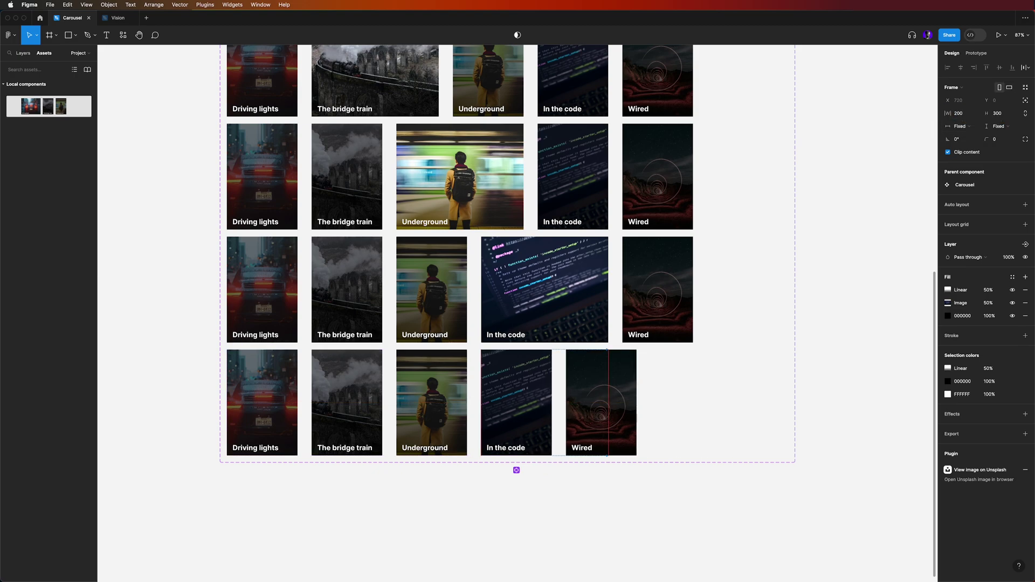
- Set the image fill opacity of the Wired card in the fifth variant to 100%
{"action": "left_click", "coordinate": [626, 399]}
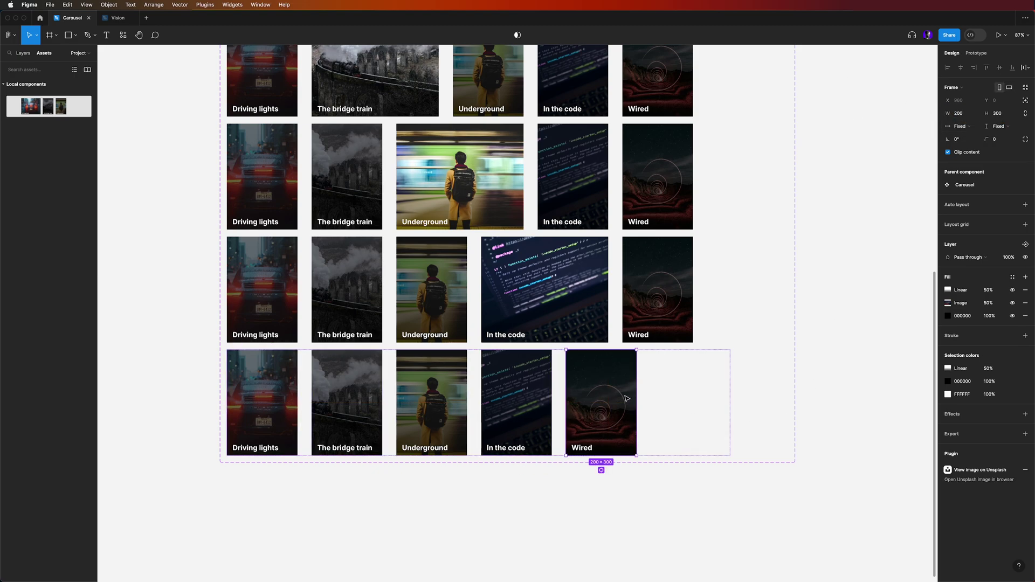
{"action": "left_click", "coordinate": [990, 304]}
{"action": "type", "text": "100"}
{"action": "key", "text": "Return"}
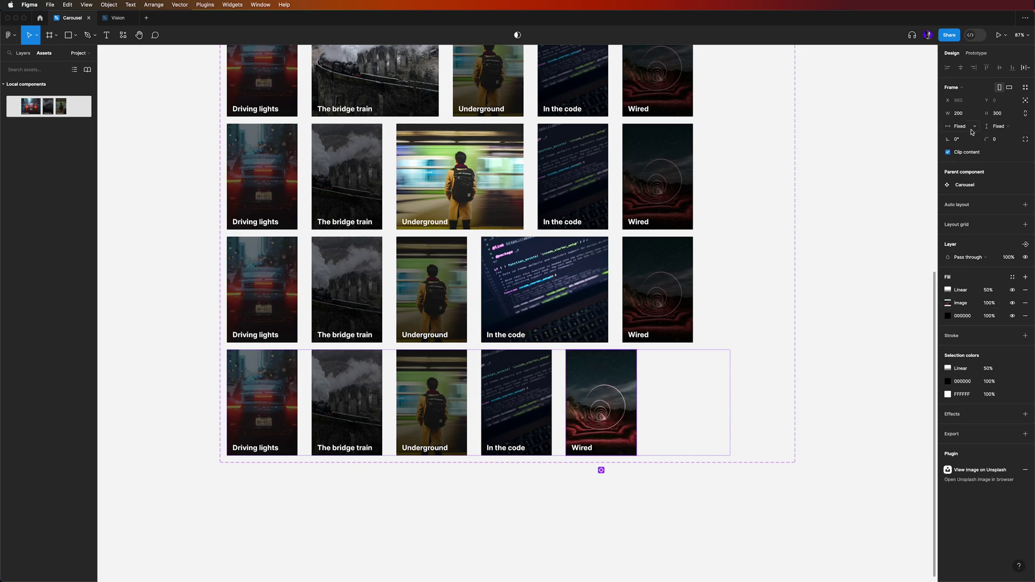
- Make the fifth variant's Wired card fill the container with a maximum width of 360
{"action": "left_click", "coordinate": [974, 113]}
{"action": "left_click", "coordinate": [967, 132]}
{"action": "left_click", "coordinate": [974, 113]}
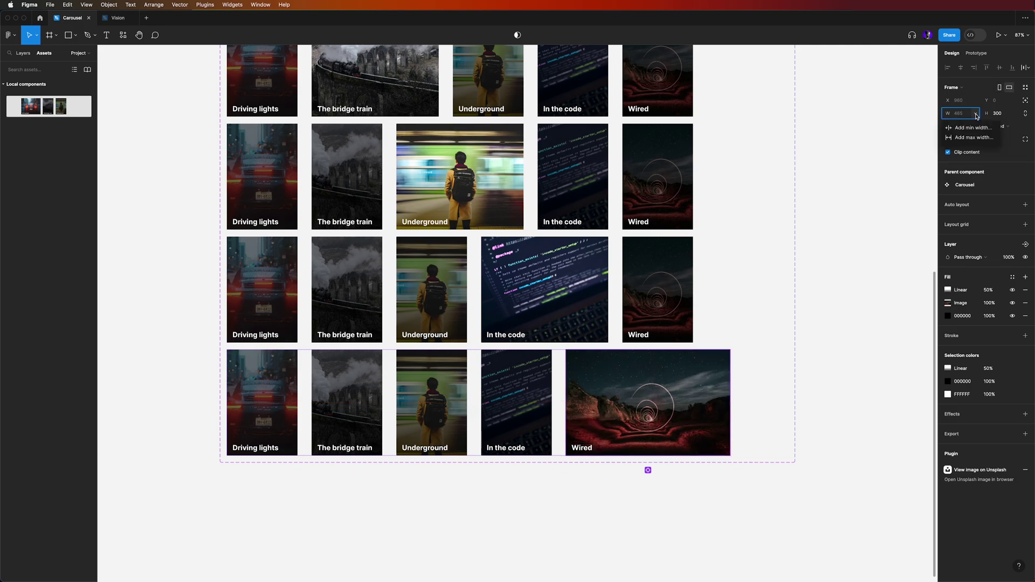
{"action": "left_click", "coordinate": [970, 133]}
{"action": "type", "text": "3"}
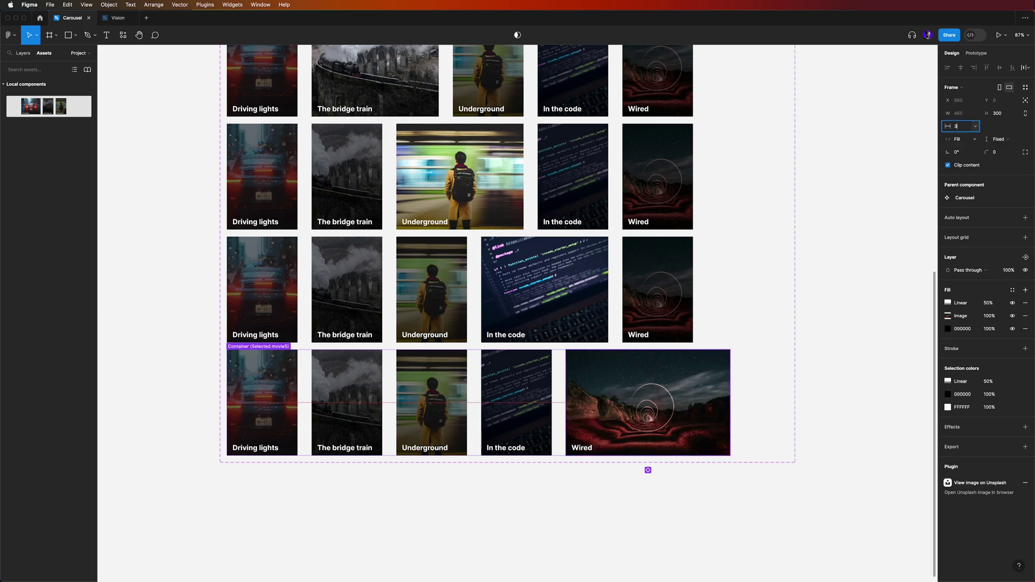
{"action": "type", "text": "60"}
{"action": "key", "text": "Return"}
{"action": "left_click", "coordinate": [845, 261]}
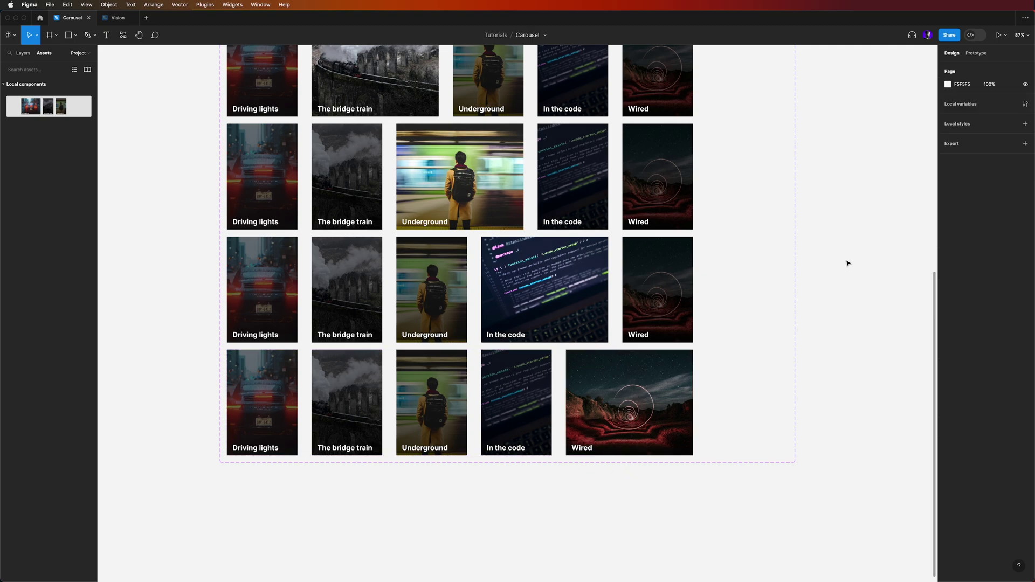
- Examine the prototype connections between the variants and the interaction details of the first variant's In the code card
{"action": "scroll", "coordinate": [772, 314], "scroll_direction": "down", "scroll_amount": 3}
{"action": "scroll", "coordinate": [533, 322], "scroll_direction": "up", "scroll_amount": 2}
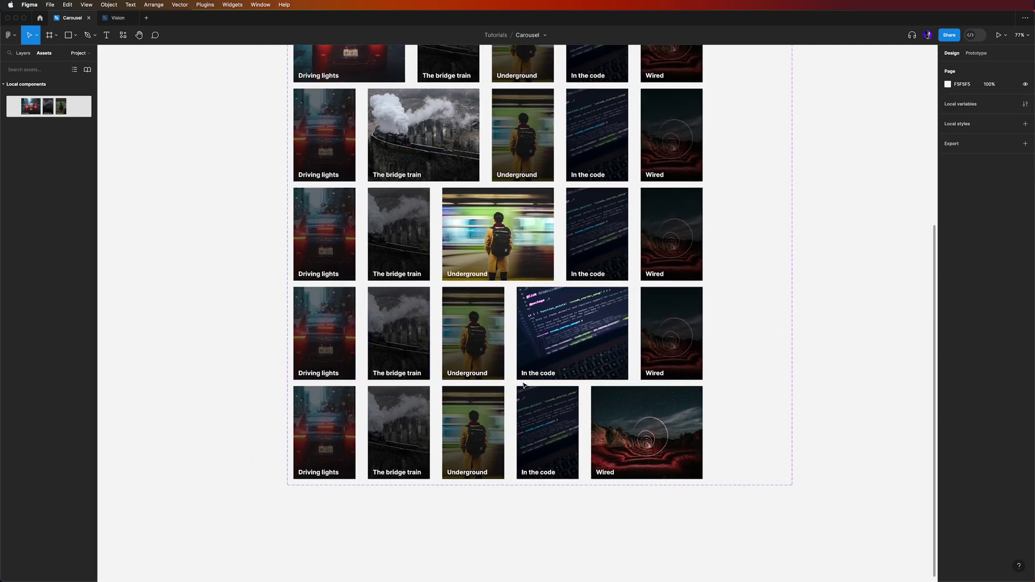
{"action": "scroll", "coordinate": [538, 323], "scroll_direction": "up", "scroll_amount": 2}
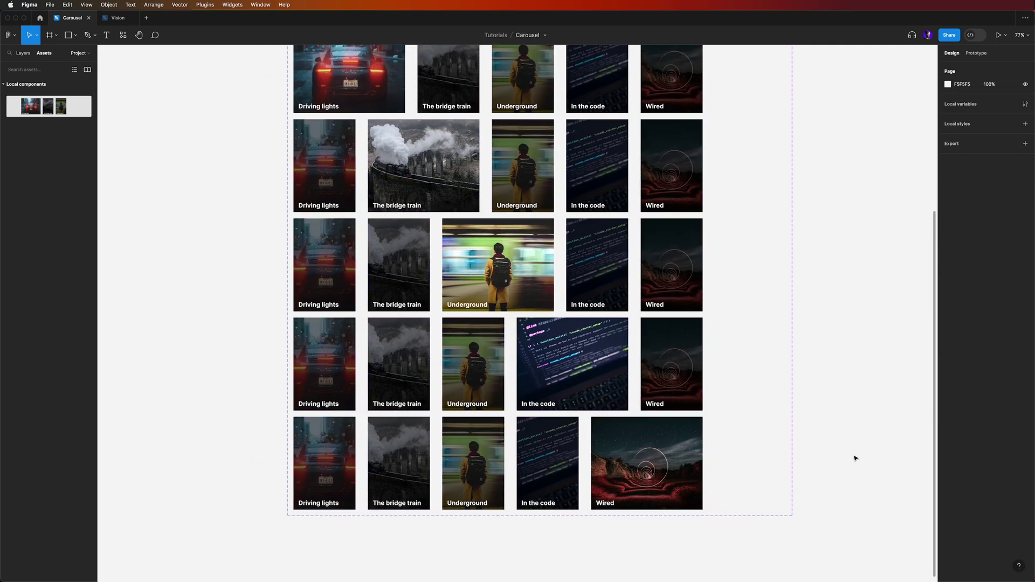
{"action": "scroll", "coordinate": [854, 457], "scroll_direction": "up", "scroll_amount": 2}
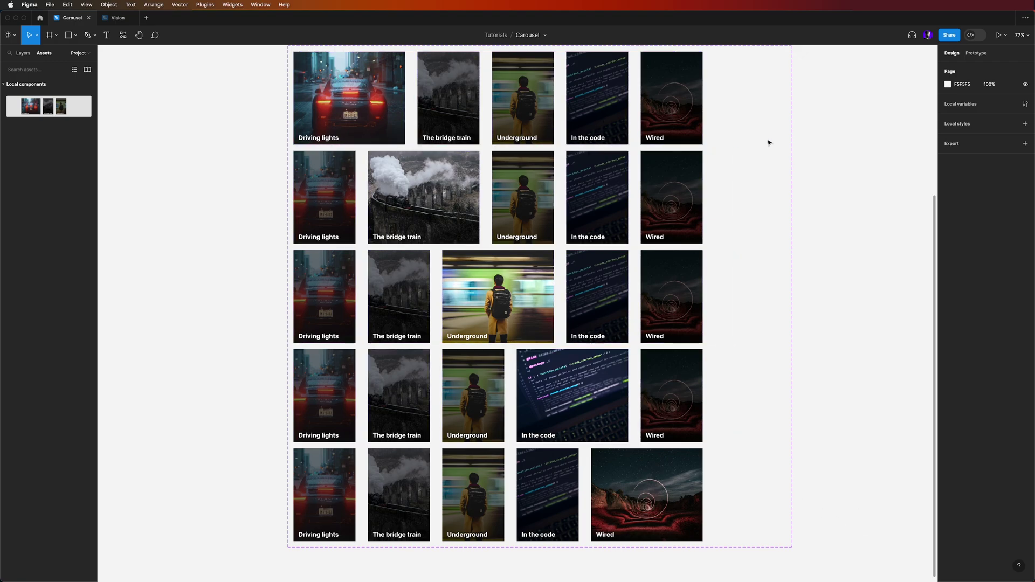
{"action": "left_click", "coordinate": [975, 53]}
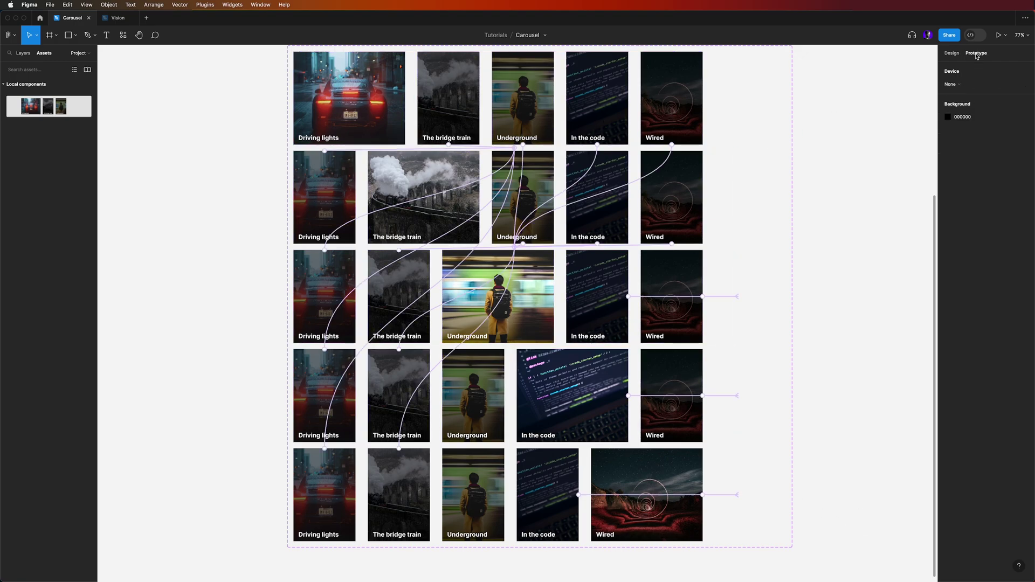
{"action": "left_click", "coordinate": [618, 93]}
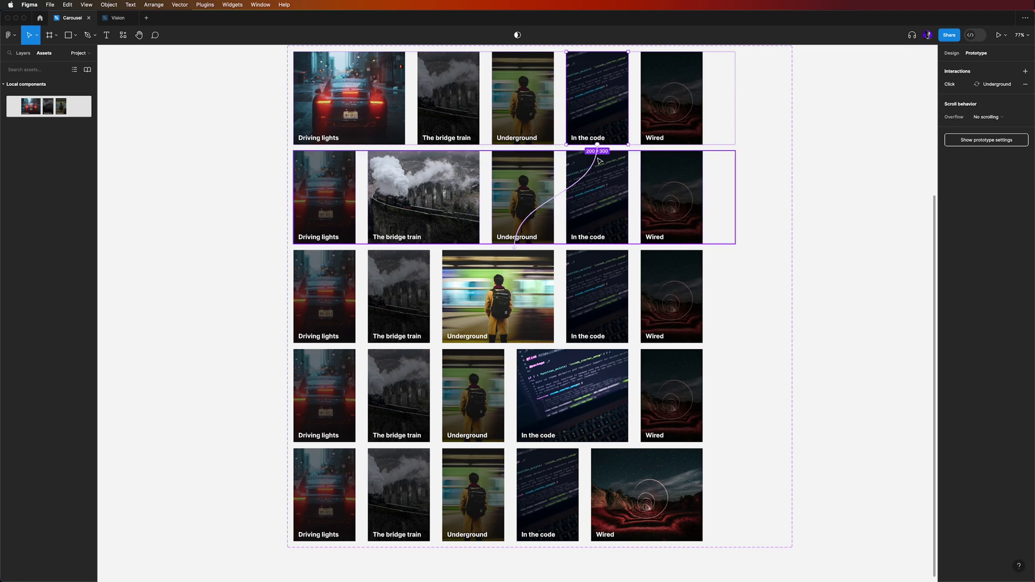
{"action": "left_click", "coordinate": [598, 159]}
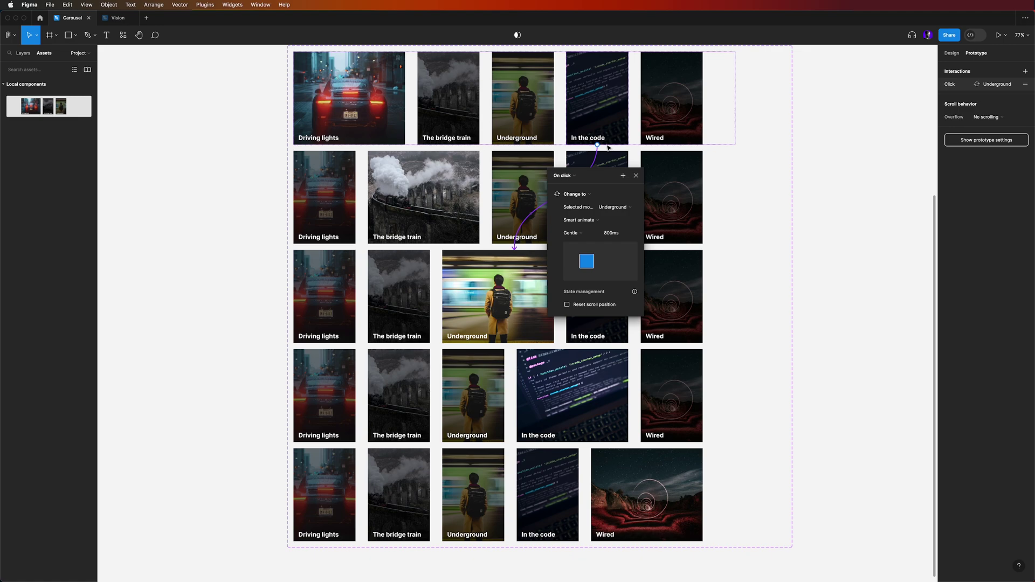
{"action": "left_click", "coordinate": [636, 175]}
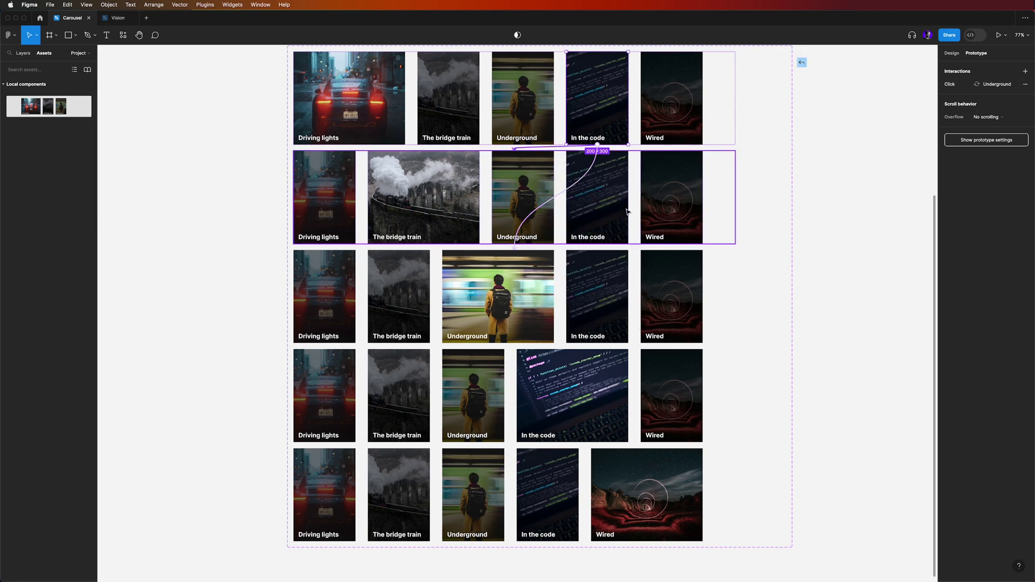
- Connect the first variant's In the code card to the In the code variant with a While pressing, Smart animate interaction
{"action": "left_click_drag", "start_coordinate": [597, 143], "coordinate": [612, 203]}
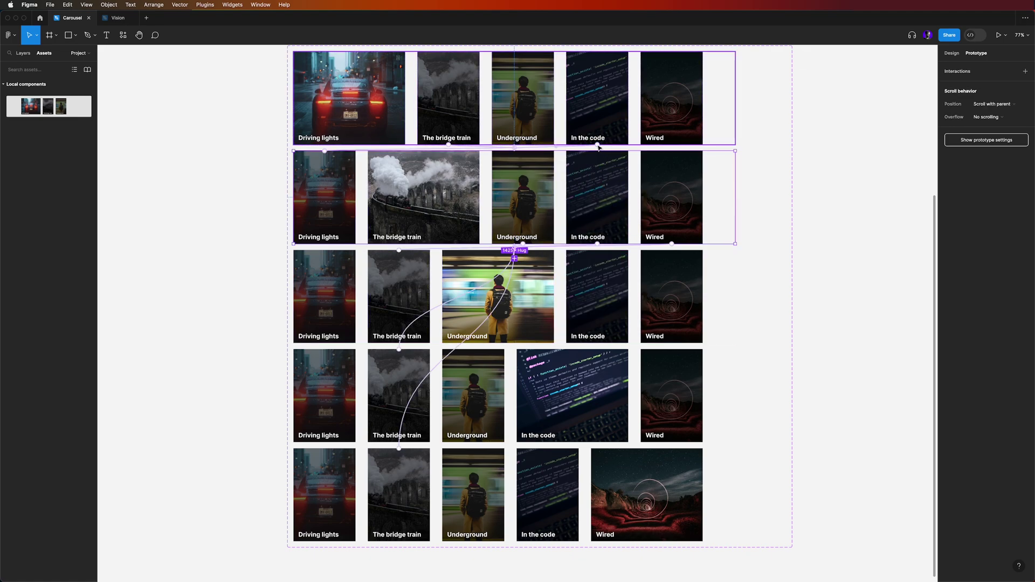
{"action": "left_click_drag", "start_coordinate": [598, 144], "coordinate": [633, 188]}
{"action": "key", "text": "Escape"}
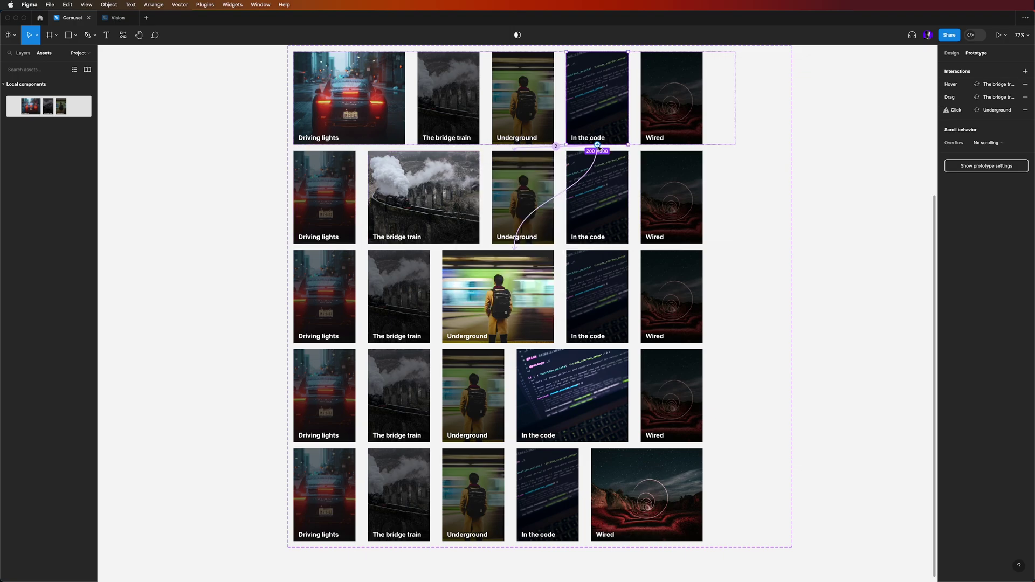
{"action": "left_click_drag", "start_coordinate": [607, 306], "coordinate": [579, 411]}
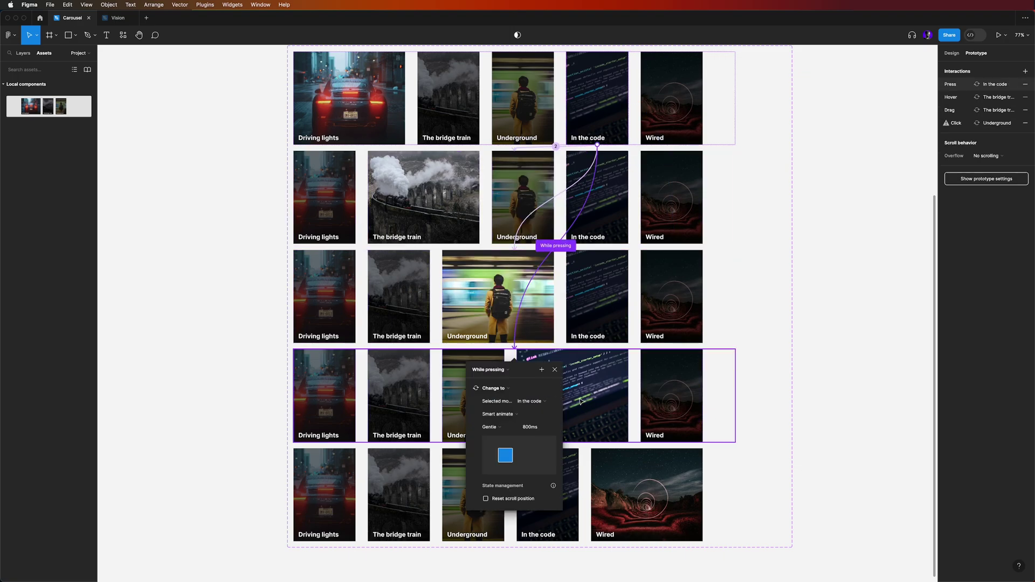
- Delete the inherited Underground interactions from the In the code and Wired cards in the first variant
{"action": "left_click", "coordinate": [582, 183]}
{"action": "key", "text": "Delete"}
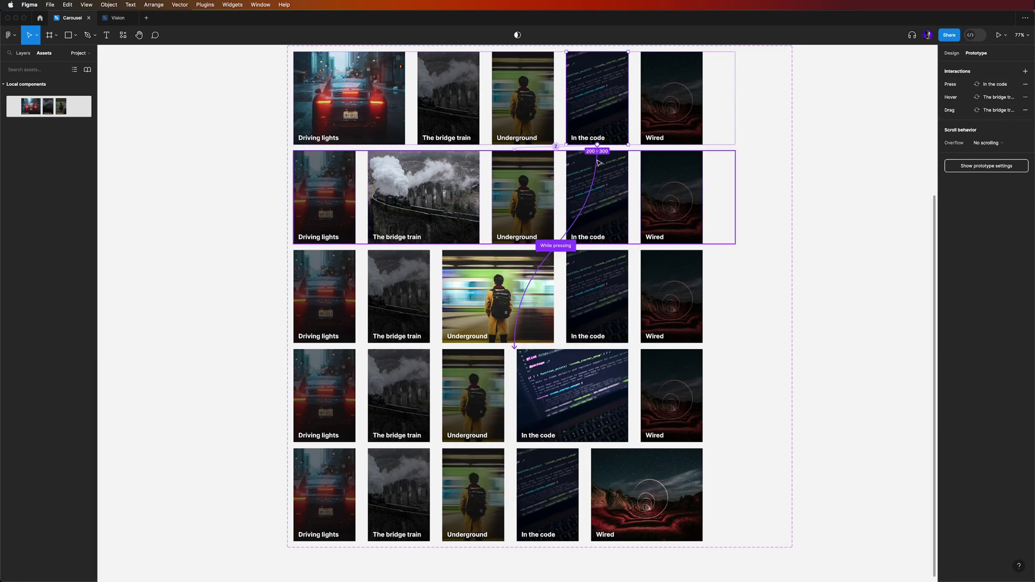
{"action": "left_click", "coordinate": [689, 137]}
{"action": "key", "text": "Delete"}
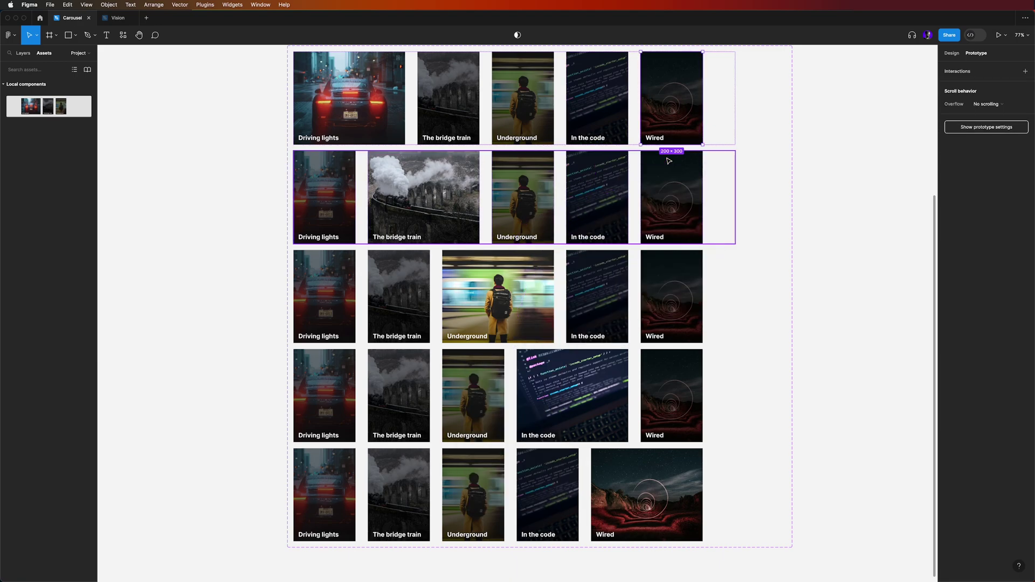
- Remove the inherited interactions from the In the code and Wired cards in the remaining variants
{"action": "key", "text": "ctrl+z"}
{"action": "key", "text": "ctrl+z"}
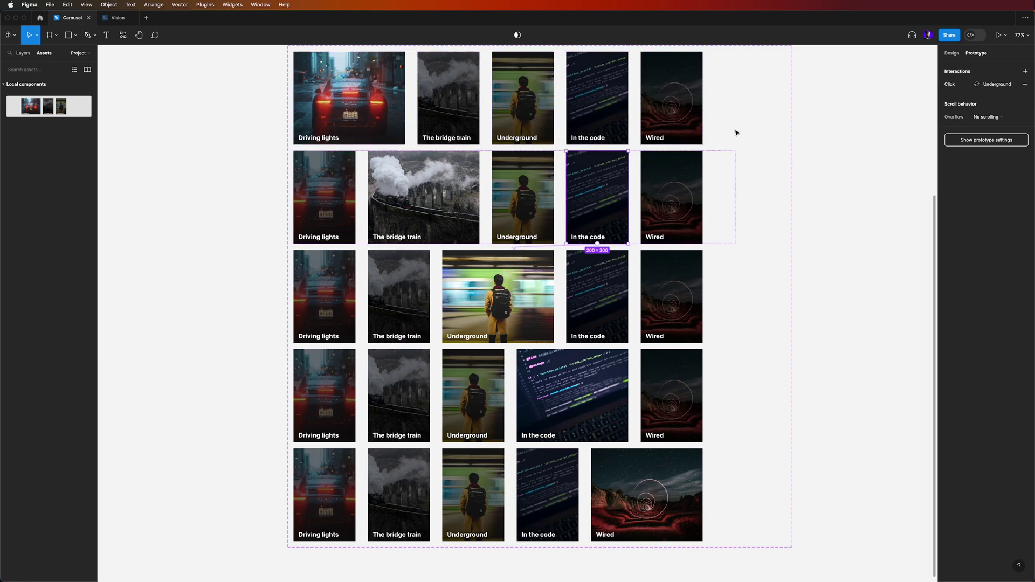
{"action": "scroll", "coordinate": [593, 345], "scroll_direction": "up", "scroll_amount": 5}
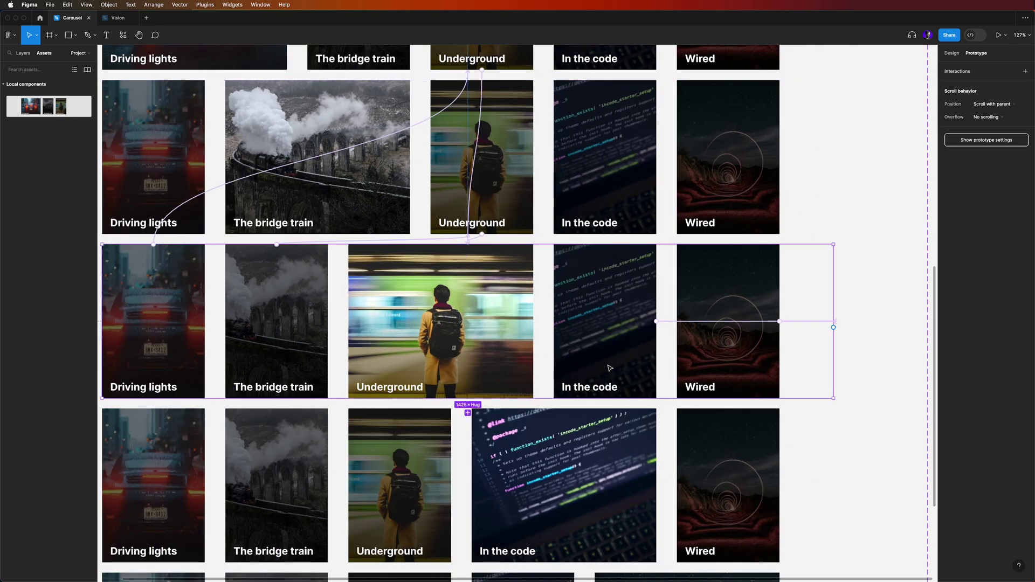
{"action": "key", "text": "ctrl+z"}
{"action": "key", "text": "ctrl+z"}
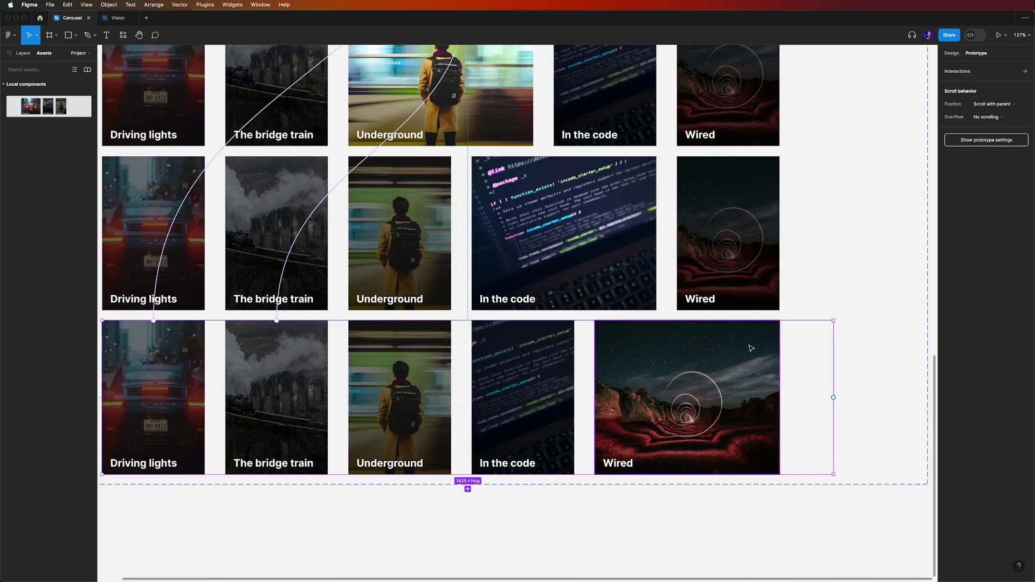
{"action": "scroll", "coordinate": [593, 256], "scroll_direction": "down", "scroll_amount": 5}
{"action": "key", "text": "ctrl+z"}
{"action": "key", "text": "ctrl+z"}
{"action": "key", "text": "ctrl+z"}
{"action": "key", "text": "ctrl+z"}
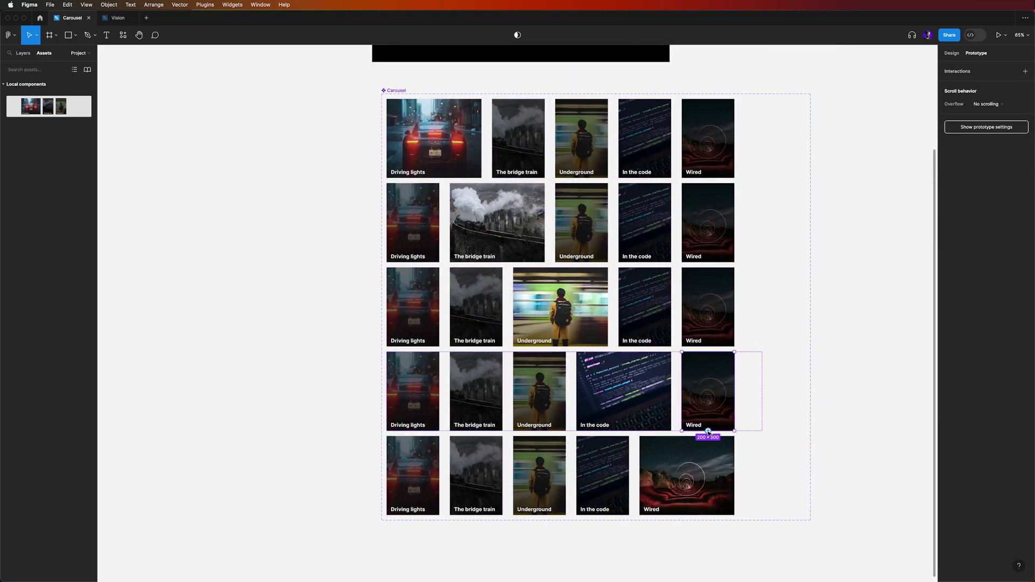
- Widen the Playground frame to about 1664 px to fit all five carousel cards and move it up, away from the Carousel component set
{"action": "left_click", "coordinate": [831, 394]}
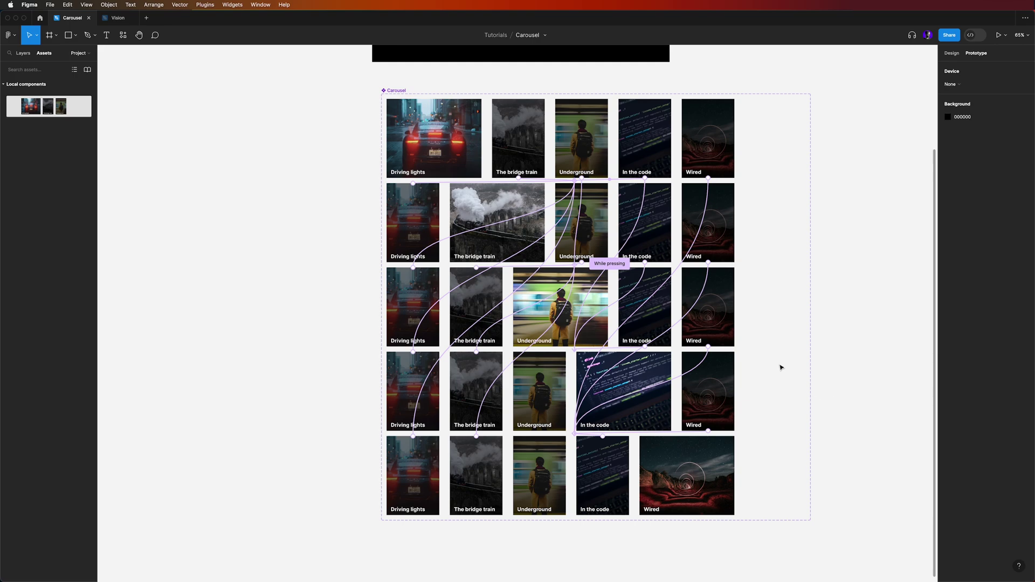
{"action": "scroll", "coordinate": [800, 459], "scroll_direction": "up", "scroll_amount": 5}
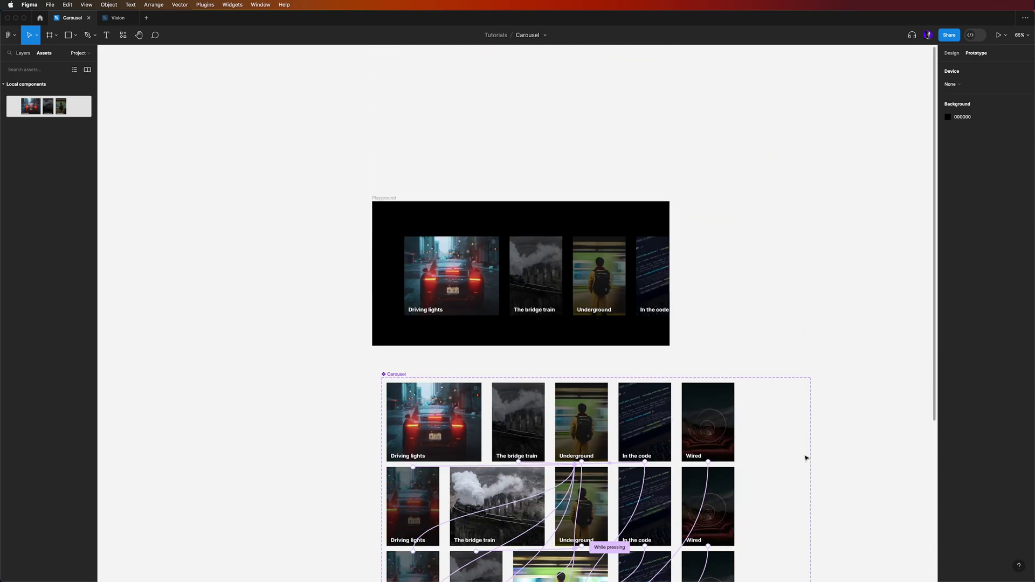
{"action": "left_click", "coordinate": [383, 204]}
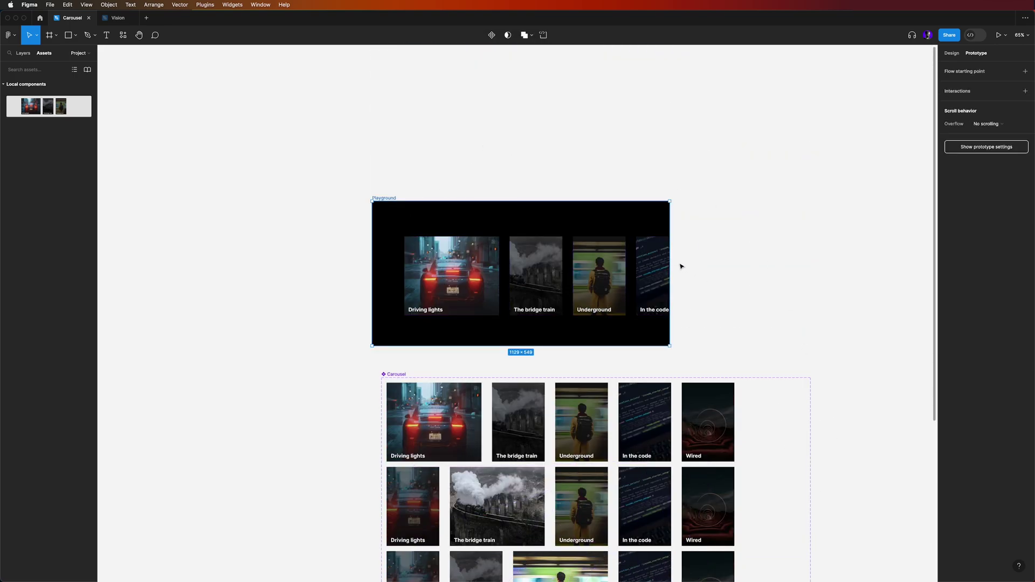
{"action": "left_click_drag", "start_coordinate": [670, 266], "coordinate": [810, 262]}
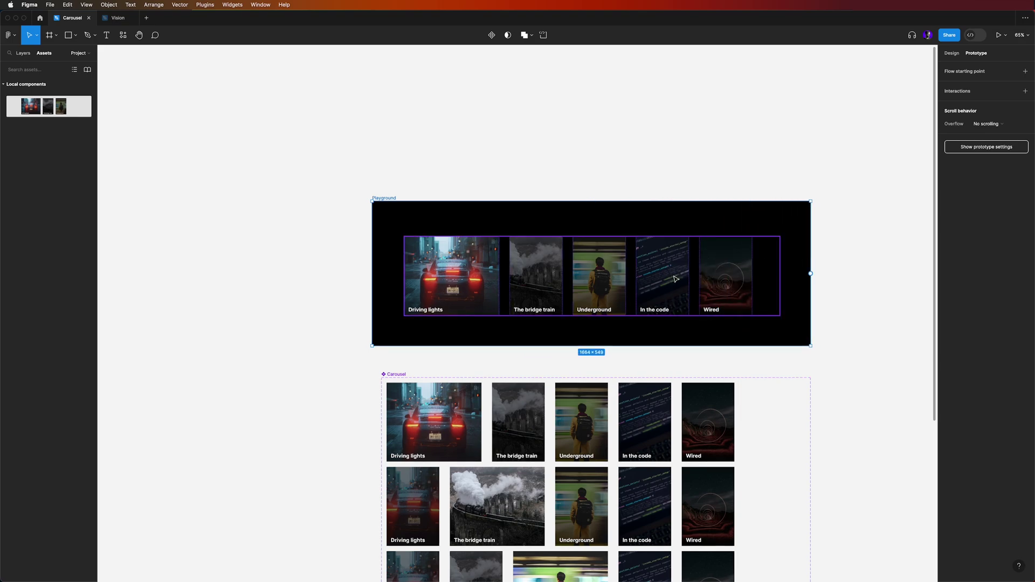
{"action": "left_click_drag", "start_coordinate": [679, 280], "coordinate": [677, 246]}
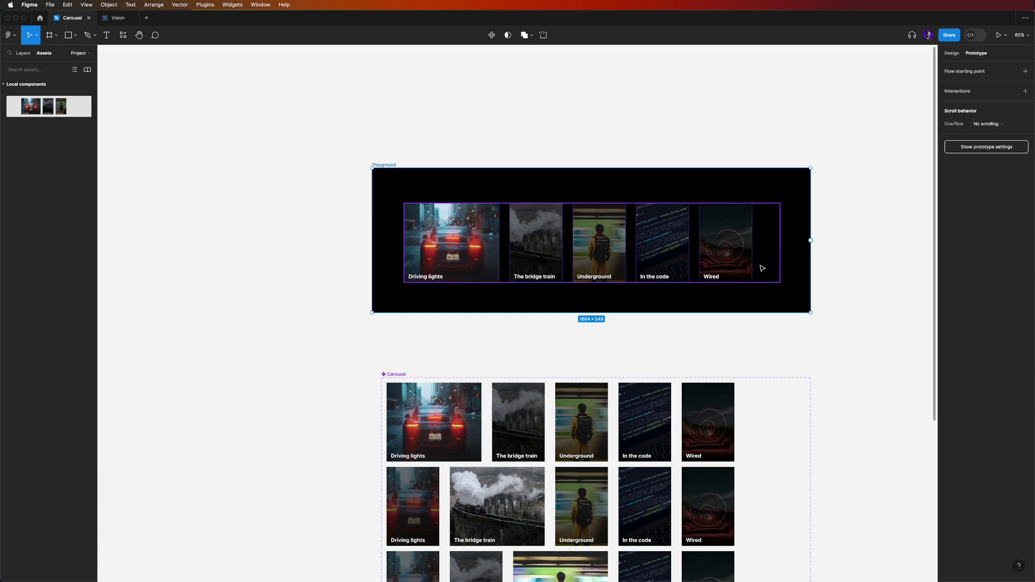
- Launch the prototype preview of the extended carousel
{"action": "left_click", "coordinate": [851, 326]}
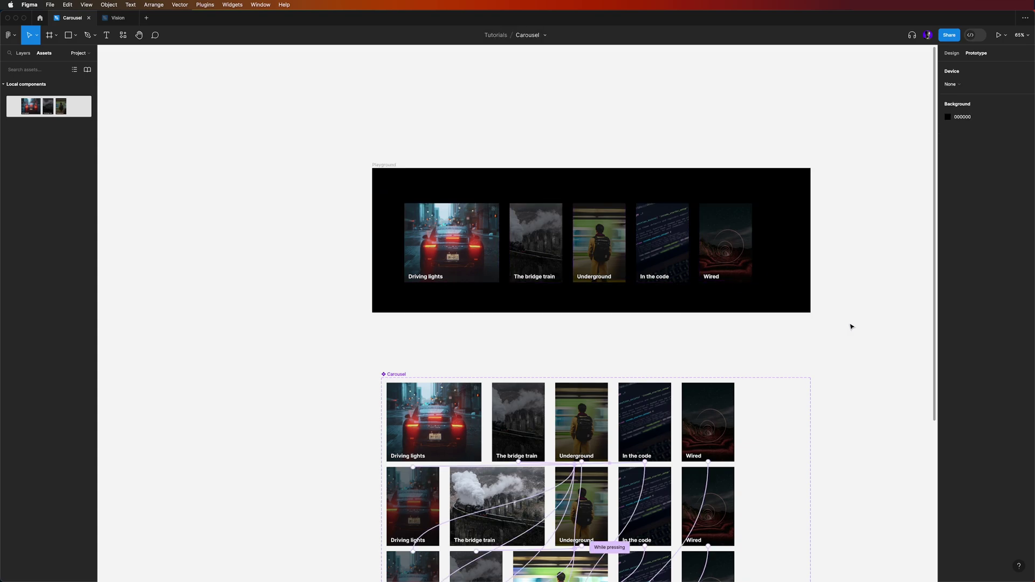
{"action": "left_click", "coordinate": [999, 34]}
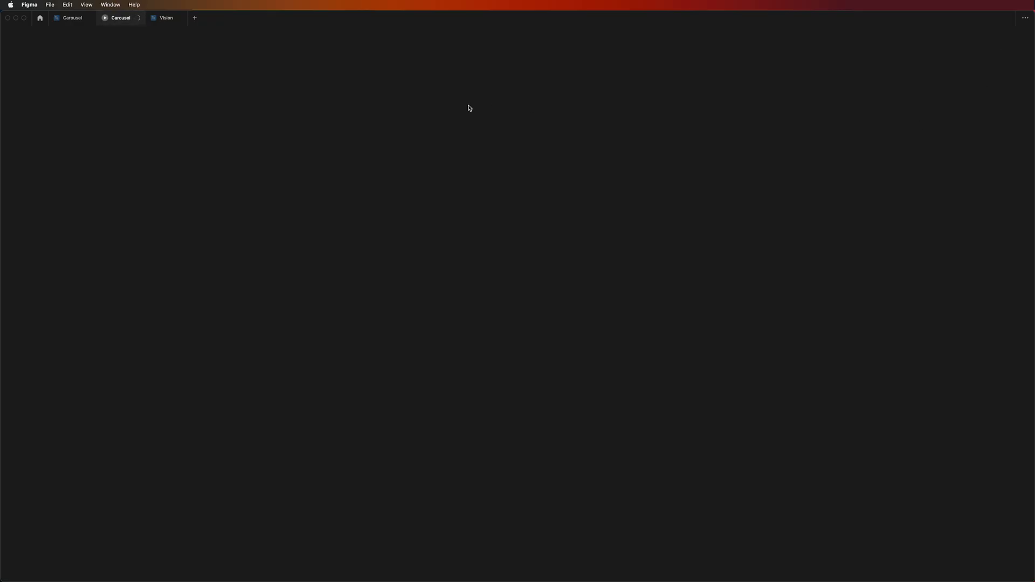